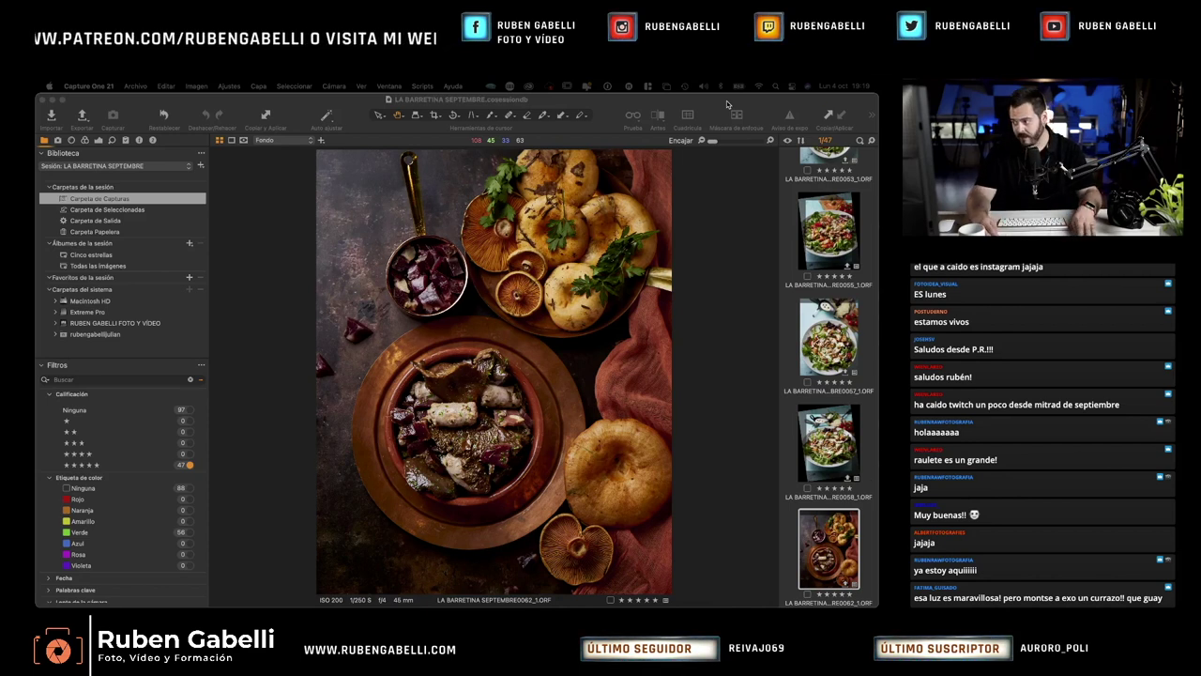
scroll(812, 484, up, 3)
scroll(813, 485, down, 5)
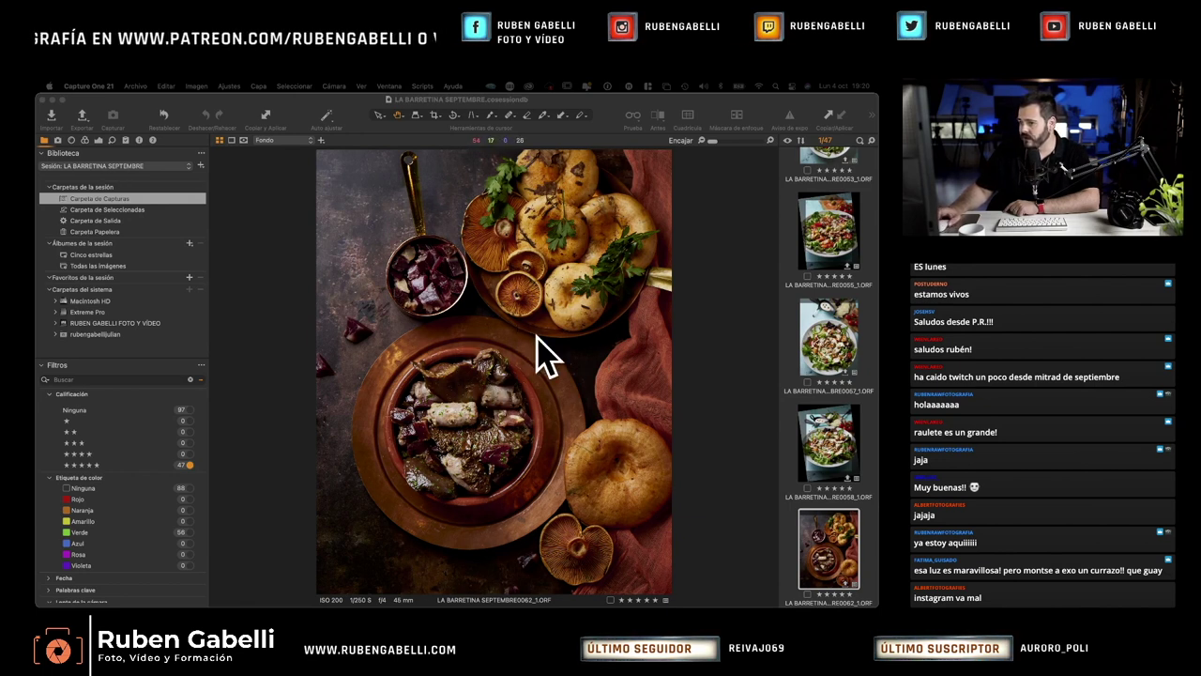
Display the exposure adjustment tools and inspect the stew, the plate of mushrooms and the lower mushroom at 100% zoom
click(98, 143)
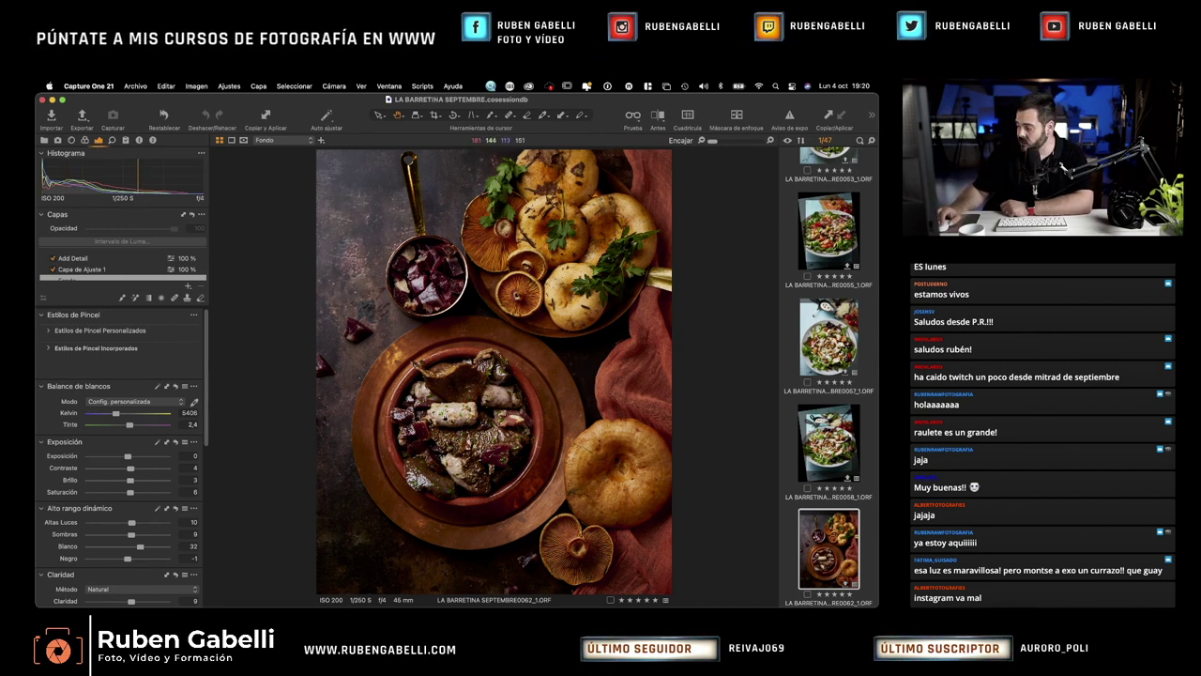
click(443, 415)
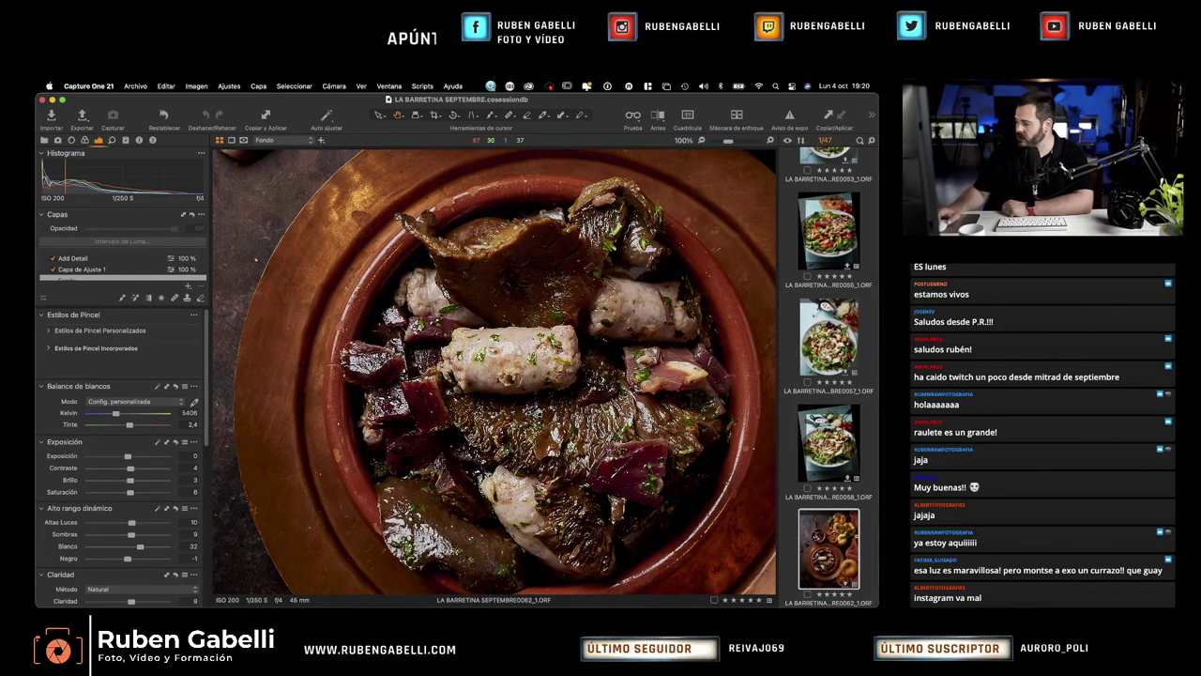
key(super+0)
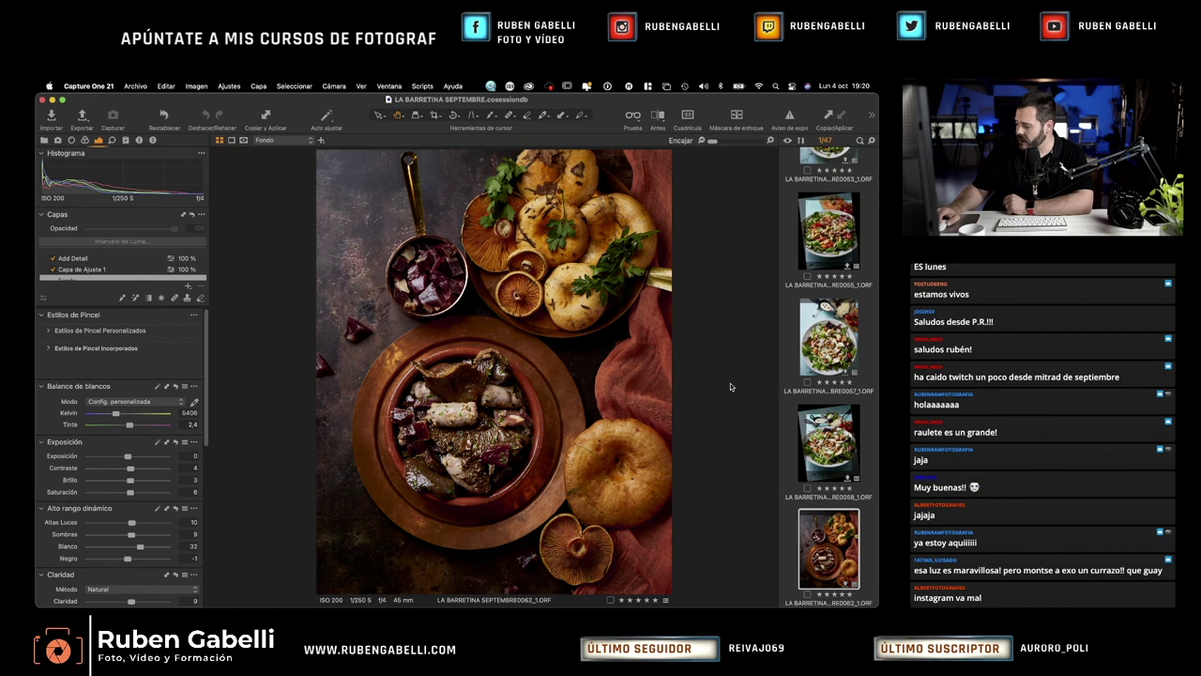
click(530, 220)
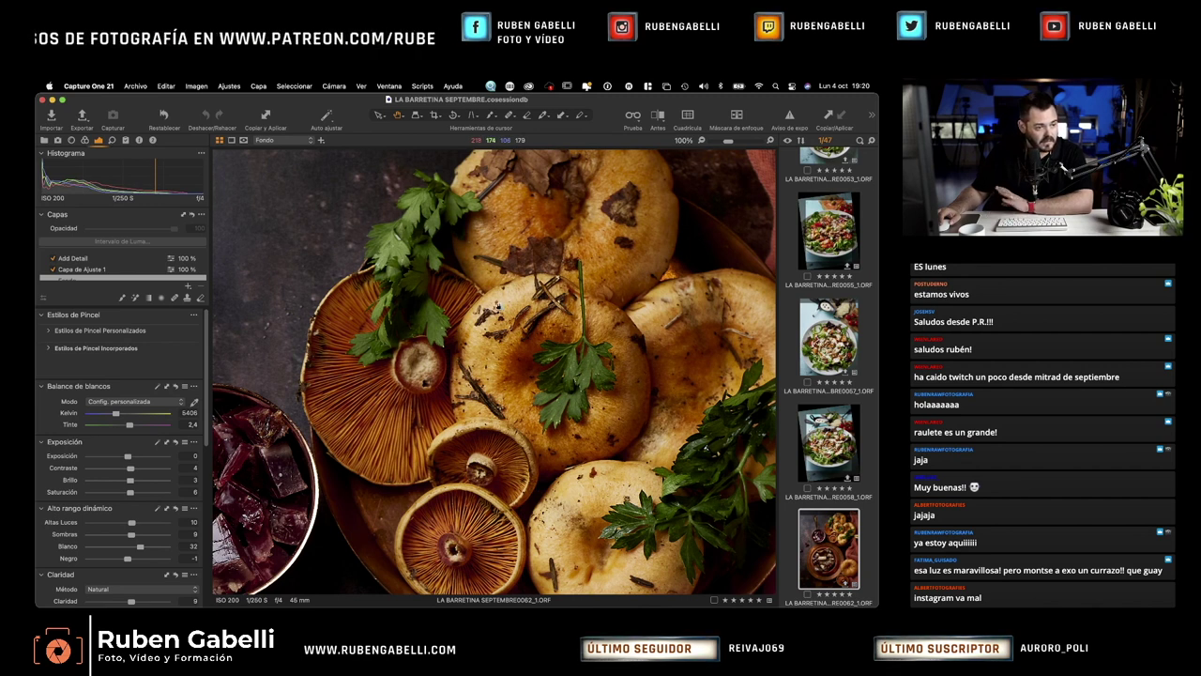
click(654, 356)
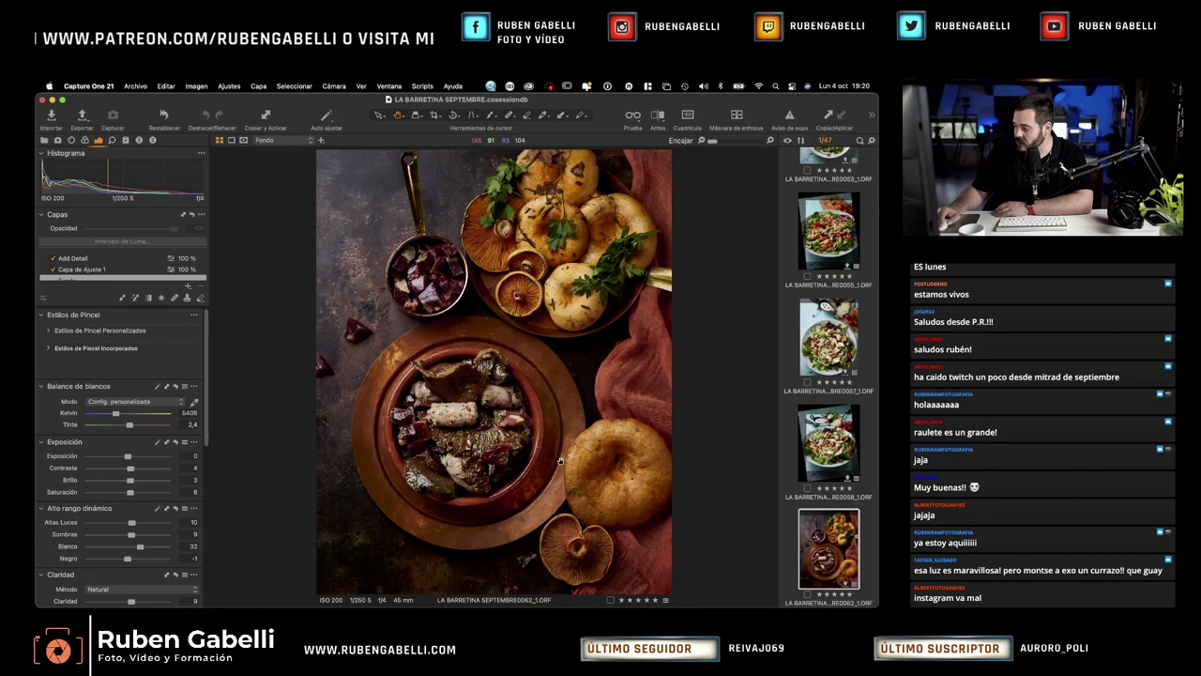
click(577, 515)
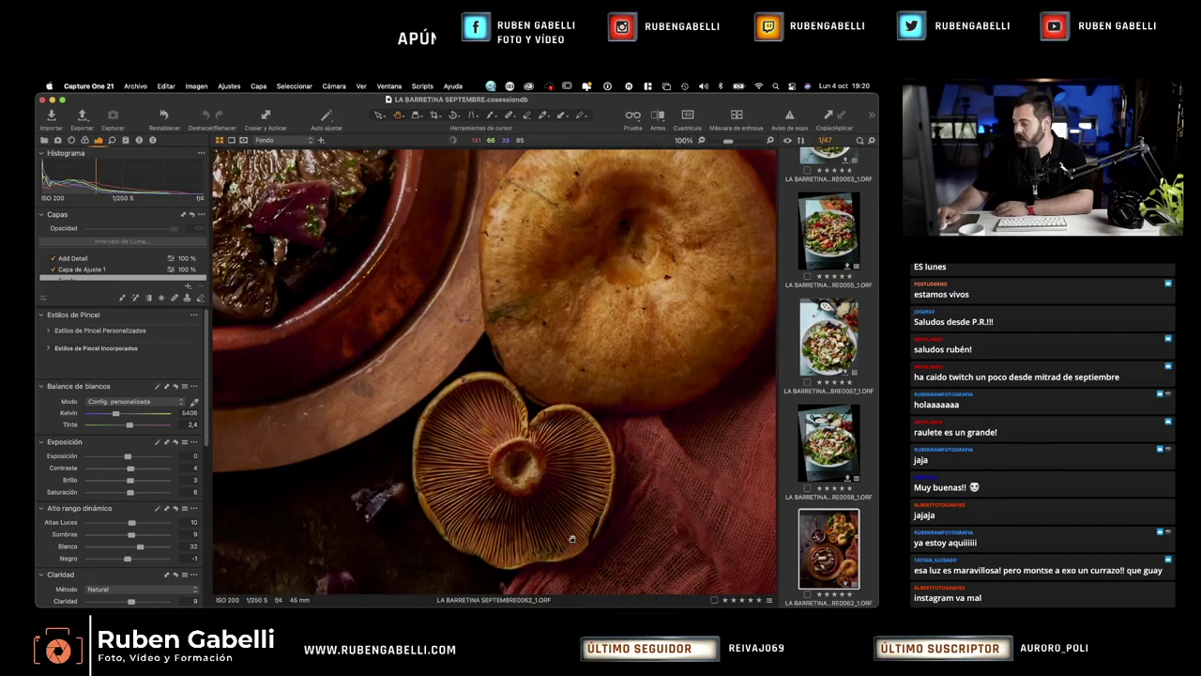
click(498, 495)
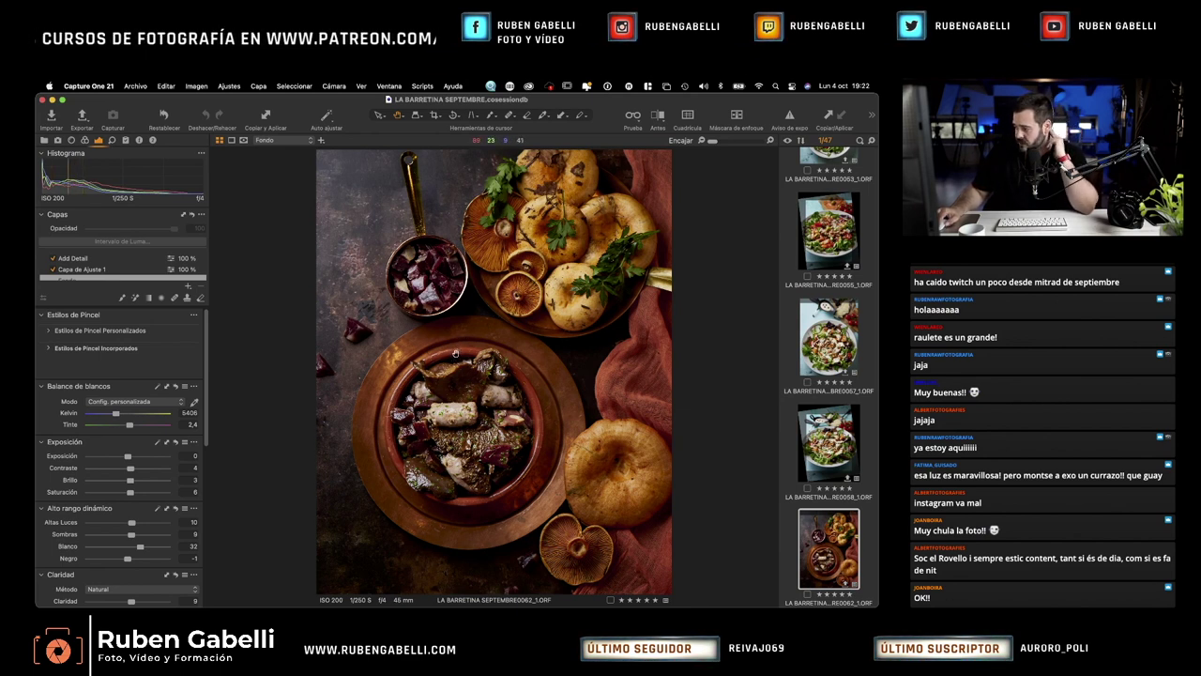
Examine the copper plate around the stew and the small pan of beetroot at 100% zoom
click(455, 353)
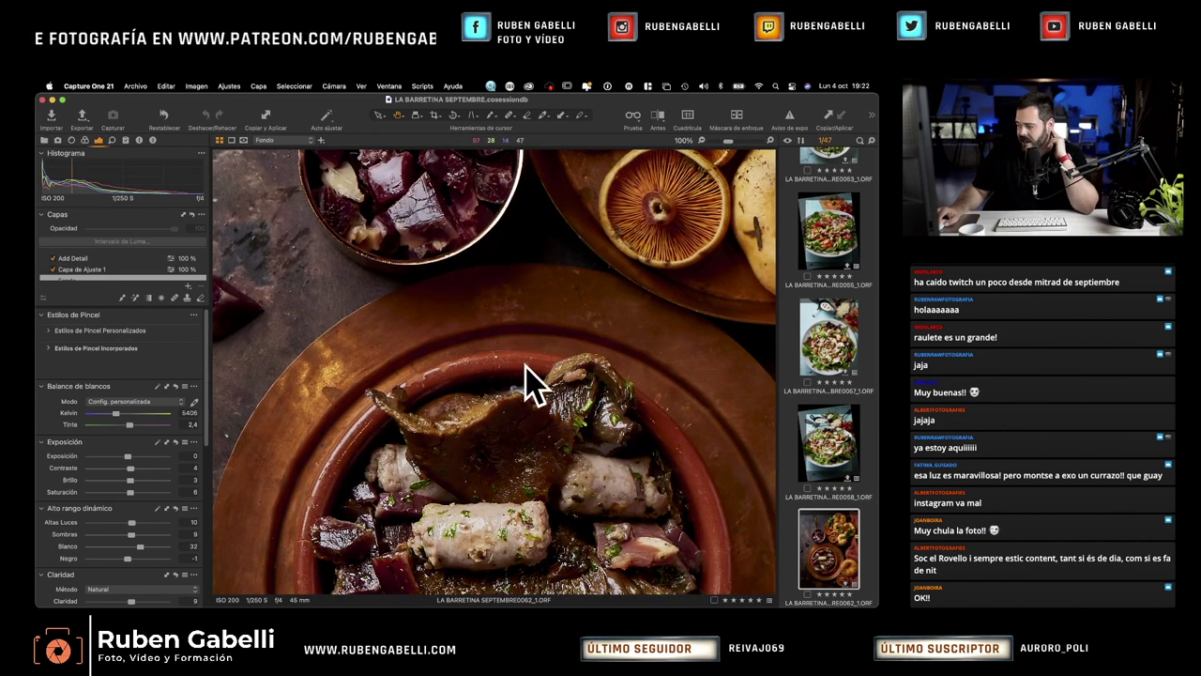
click(468, 350)
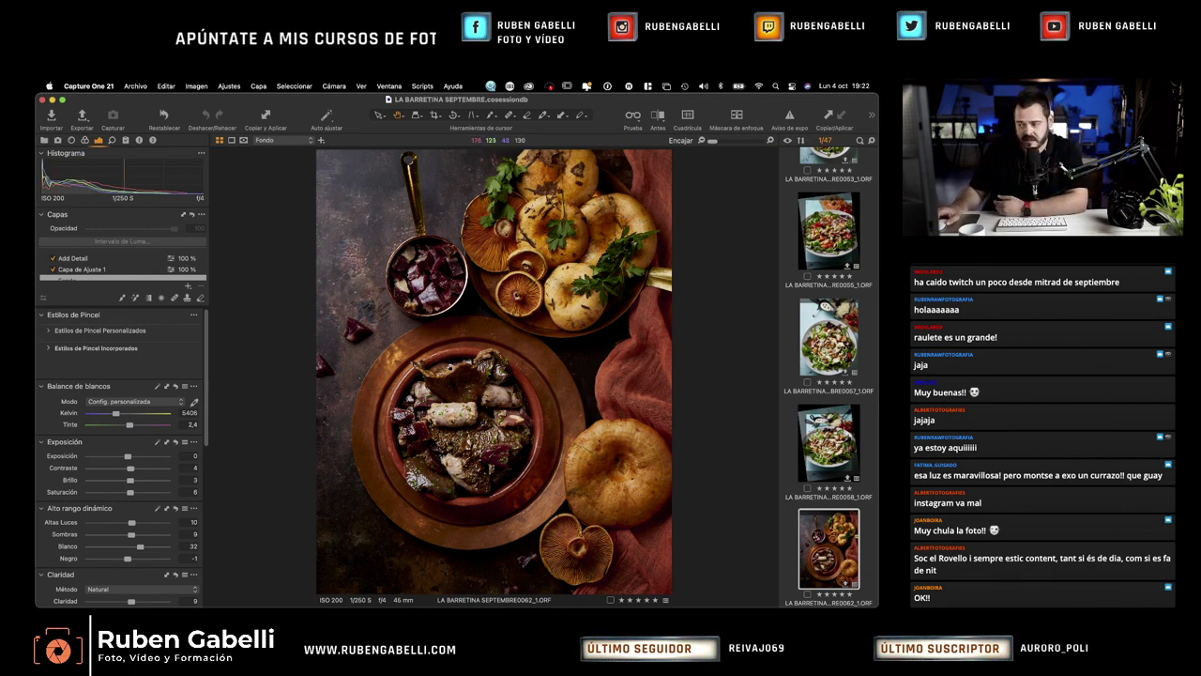
click(468, 287)
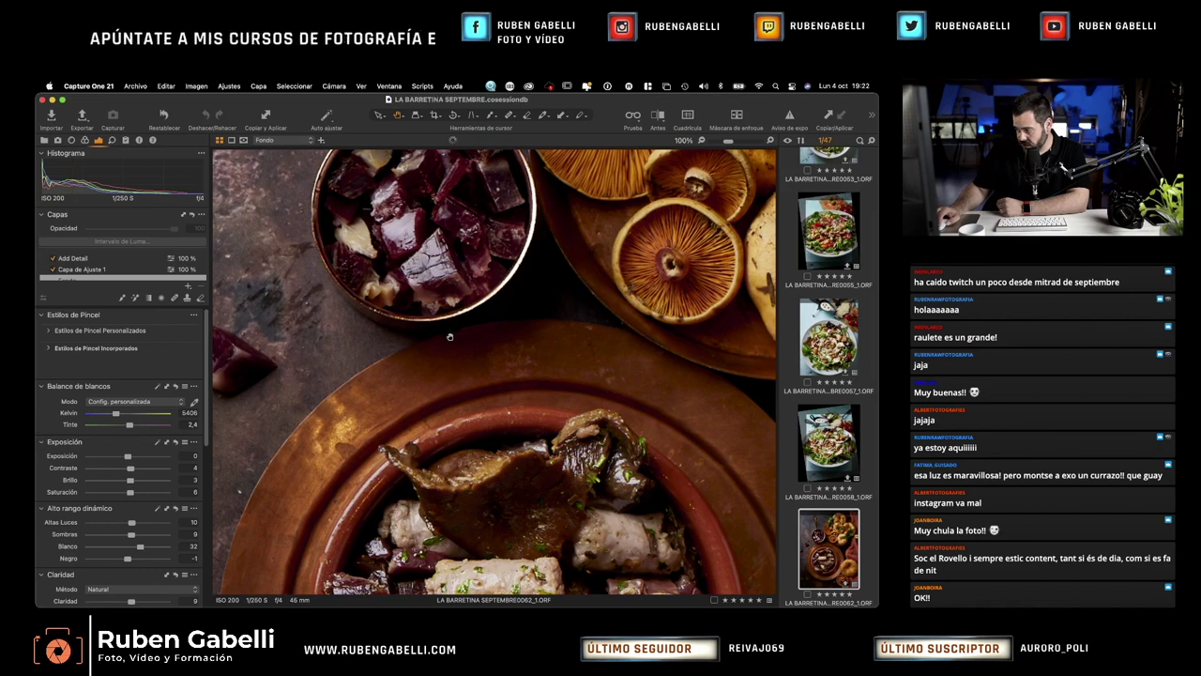
scroll(468, 290, down, 5)
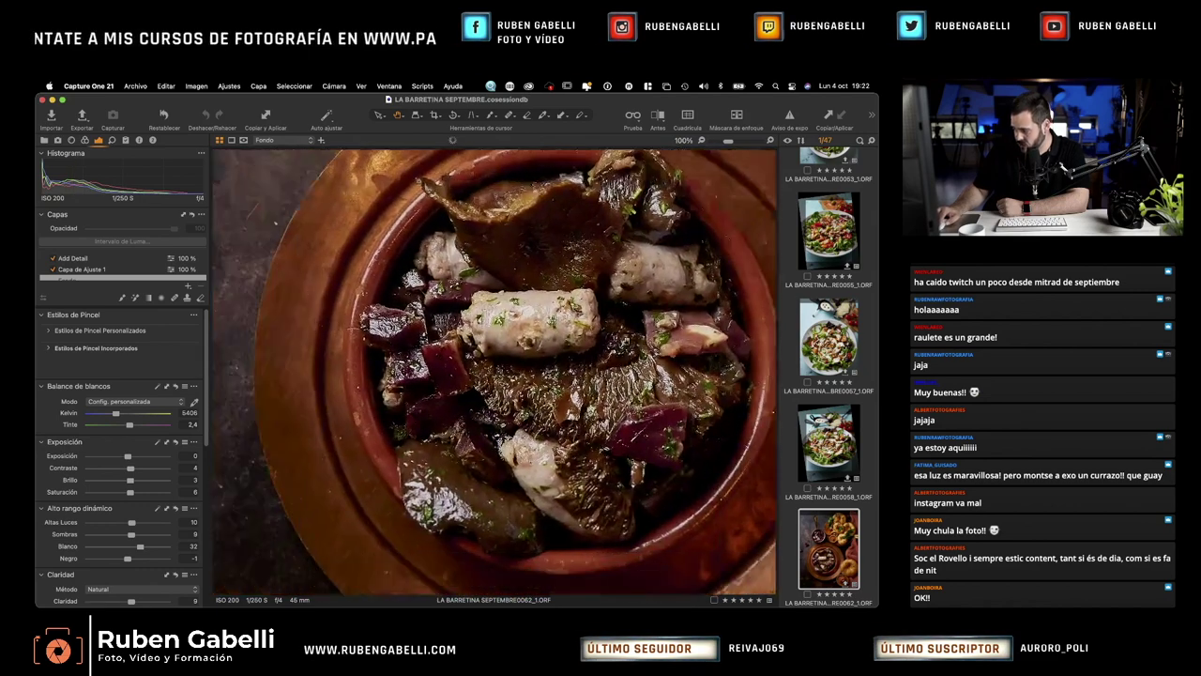
scroll(639, 359, up, 5)
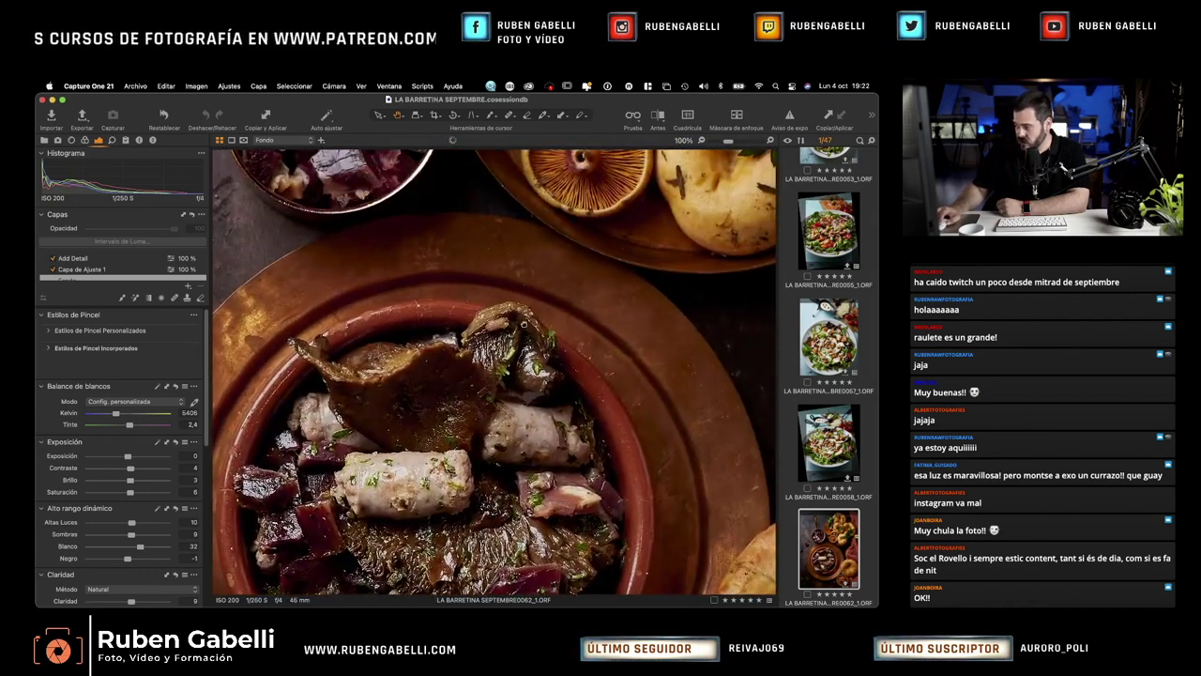
click(524, 324)
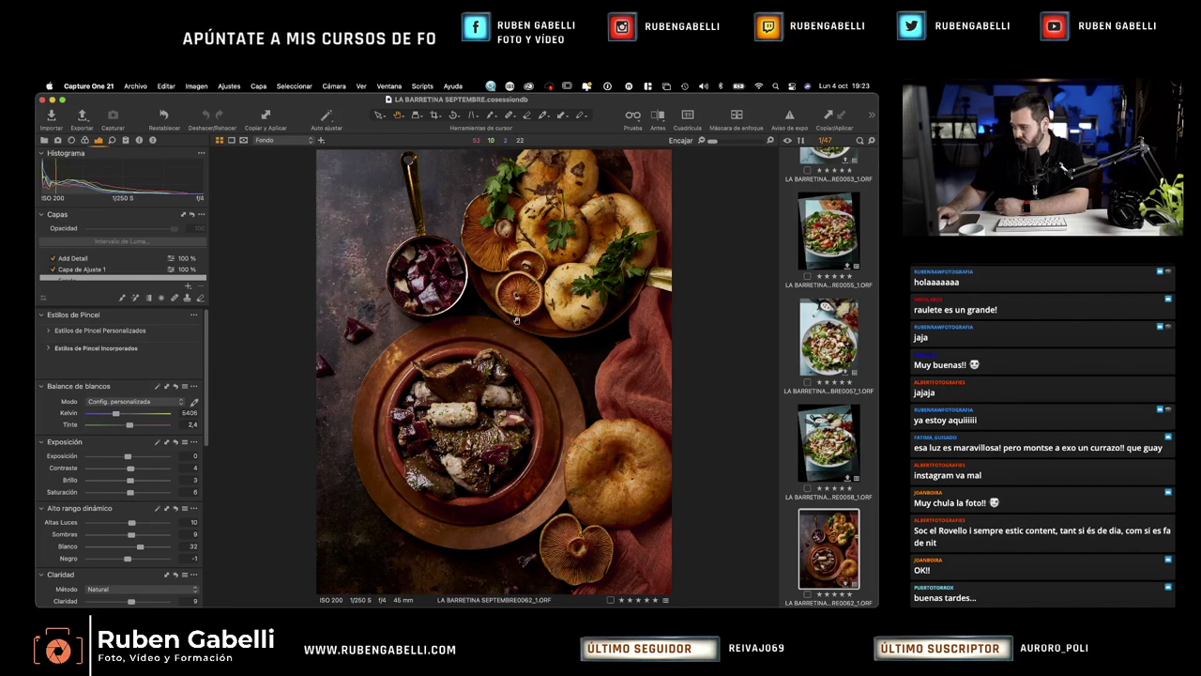
click(419, 214)
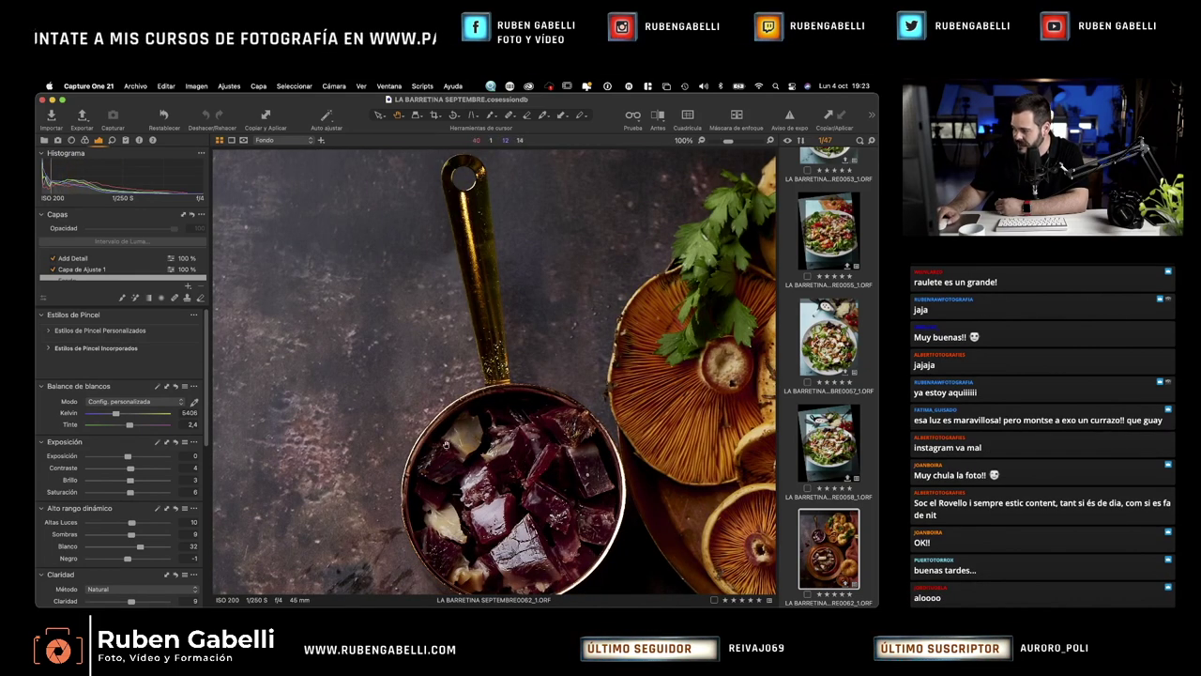
click(569, 403)
click(615, 347)
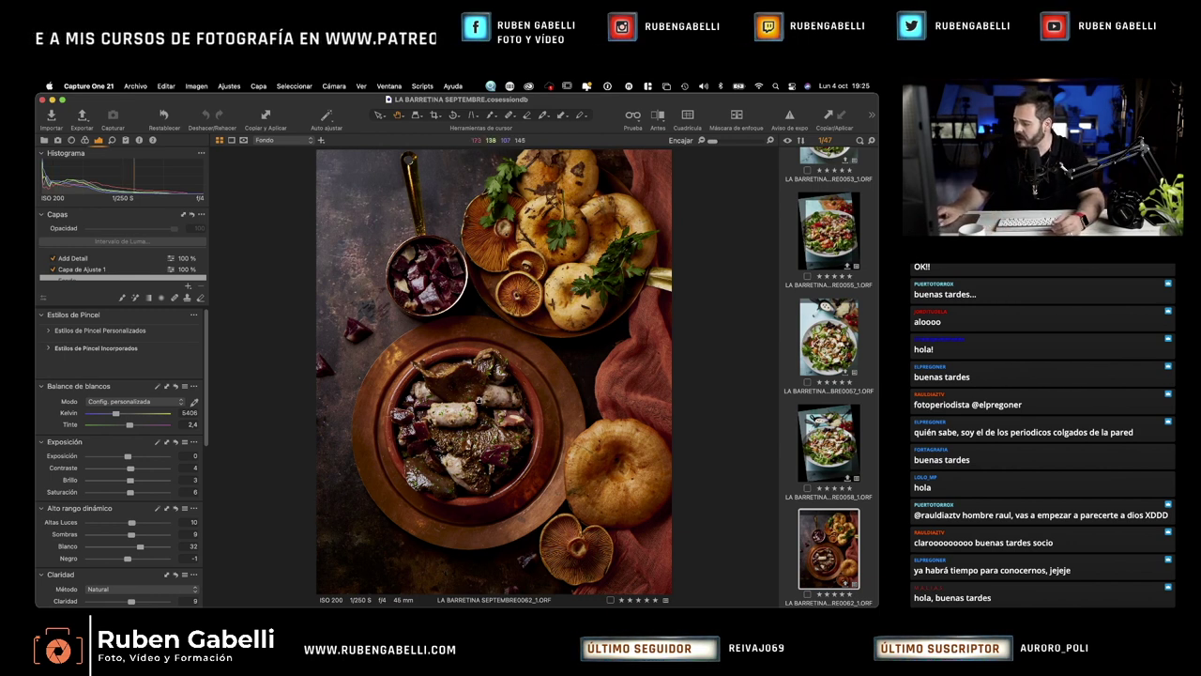
Inspect the meat in the clay dish and the parsley-topped mushrooms at 100%, returning to the full photo after each
double_click(478, 401)
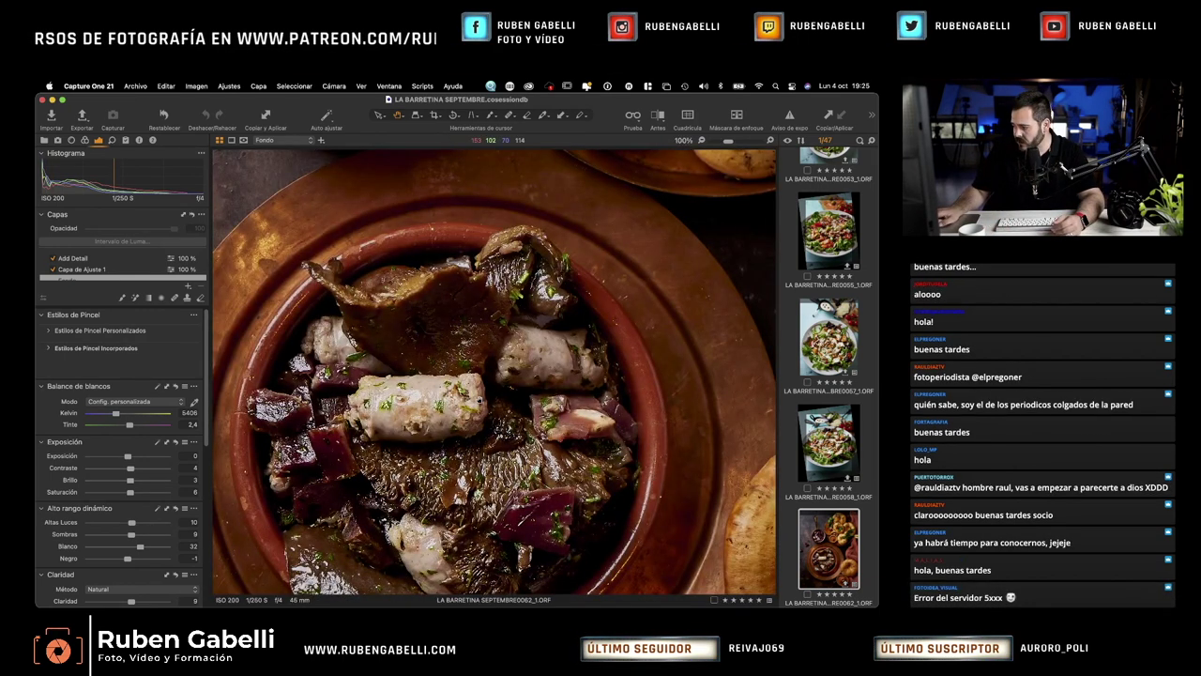
scroll(495, 372, down, 3)
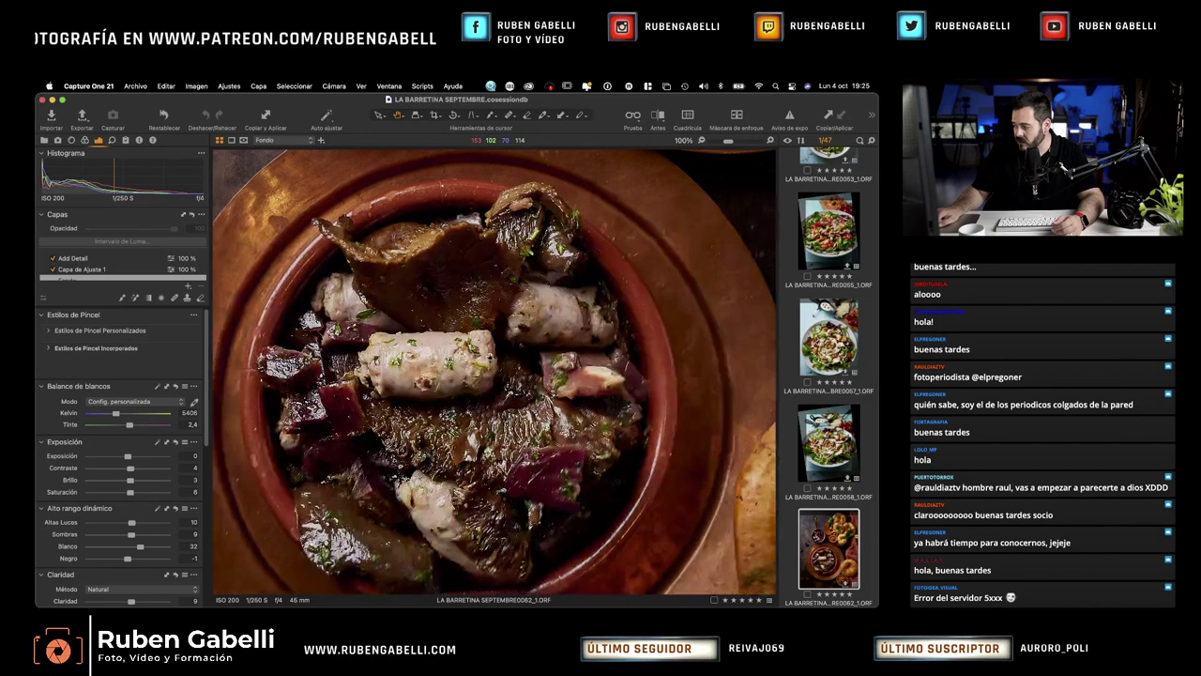
scroll(495, 372, down, 3)
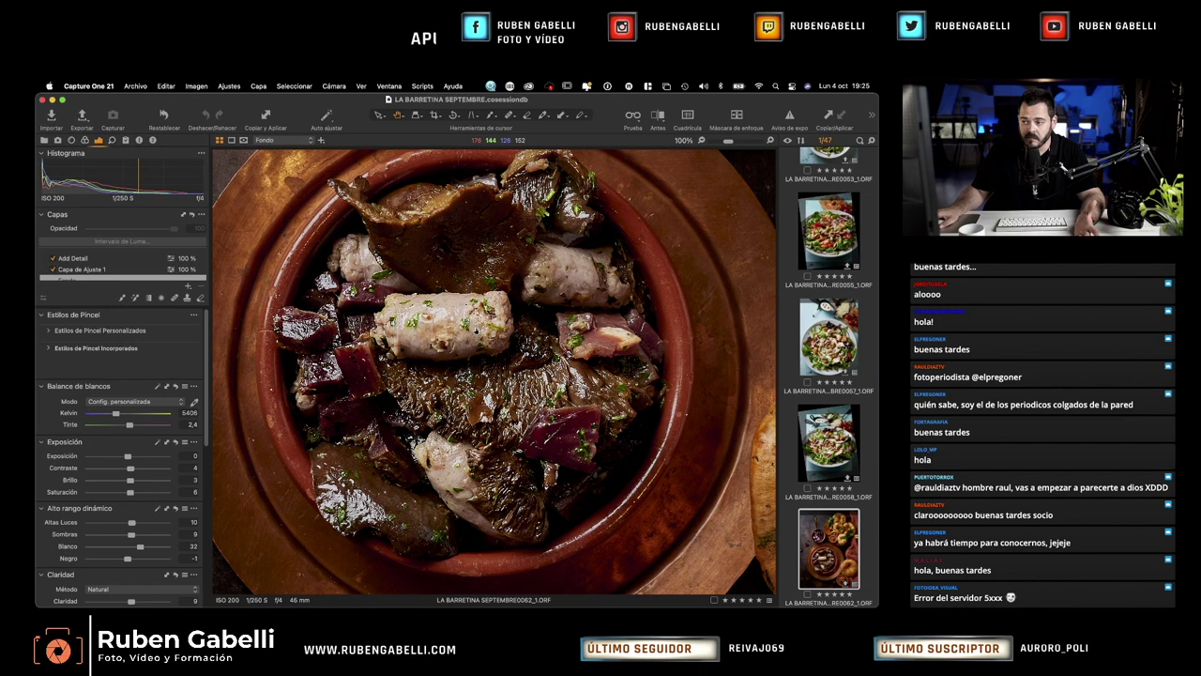
key(super+0)
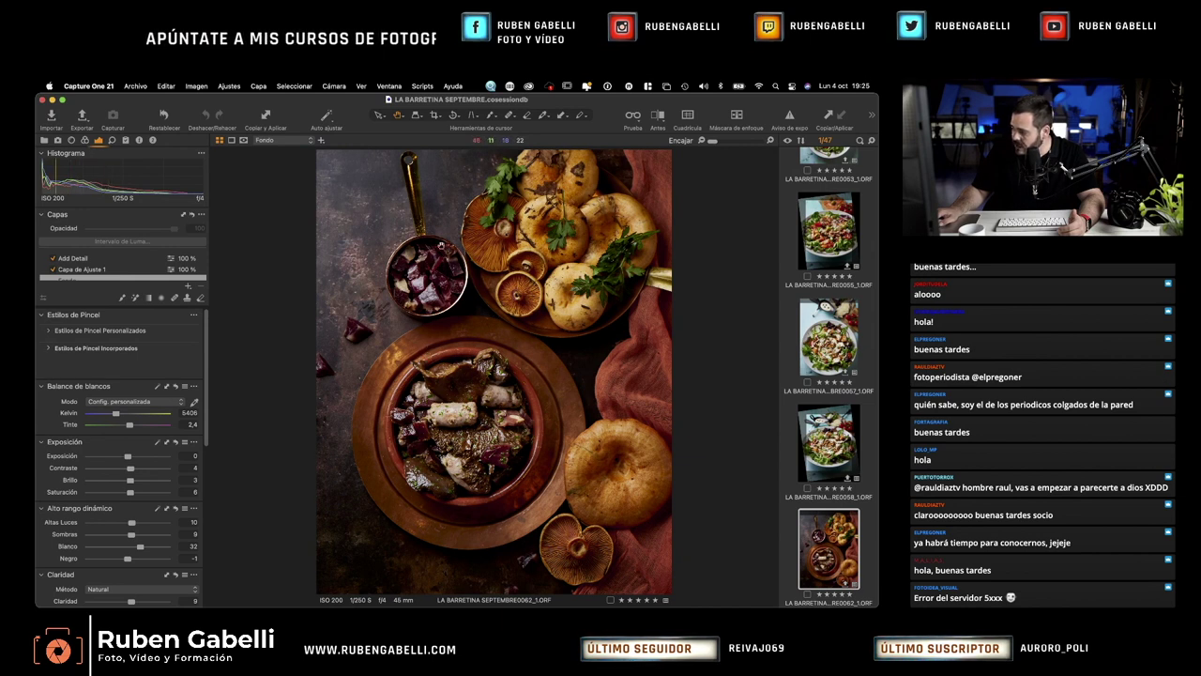
click(612, 269)
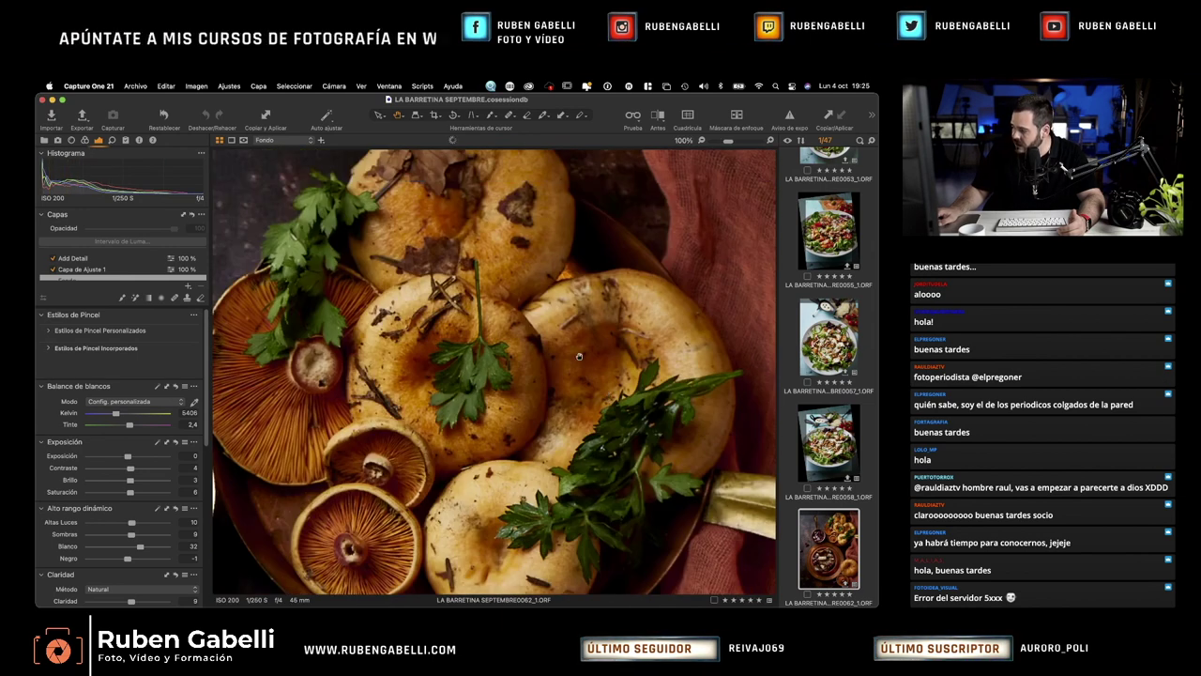
click(579, 355)
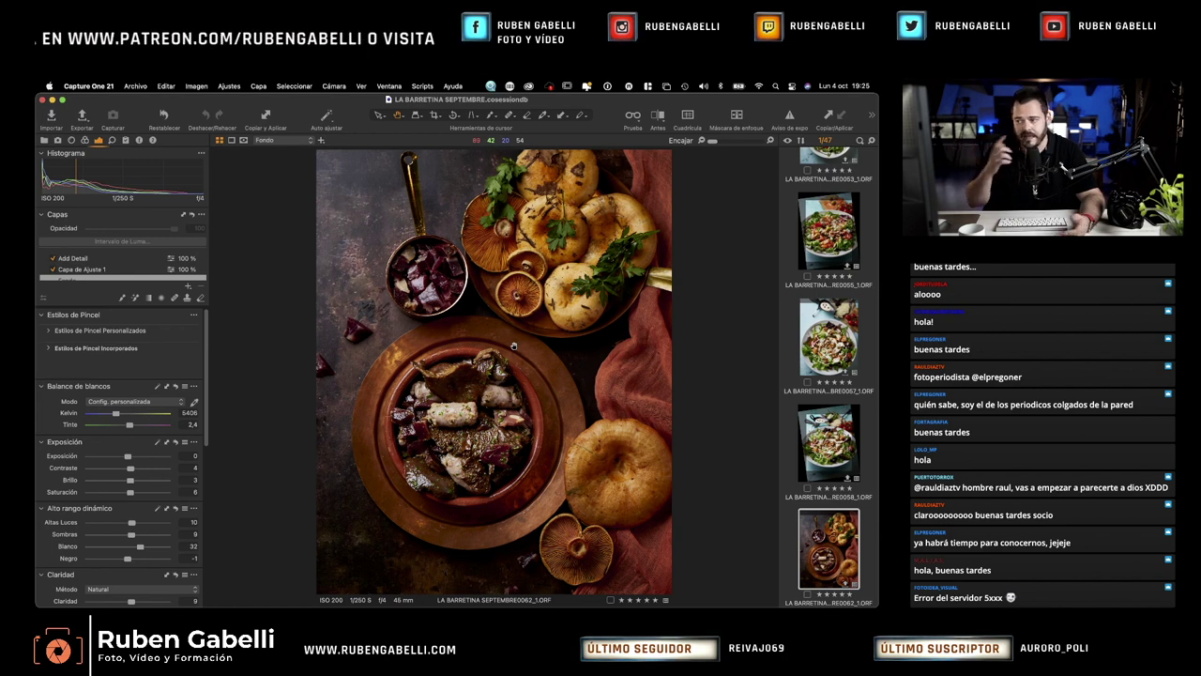
View the two chicken salad photos, 0058_1 and 0057_1, and check the sauce and chicken detail in the overhead shot at 100%
click(829, 441)
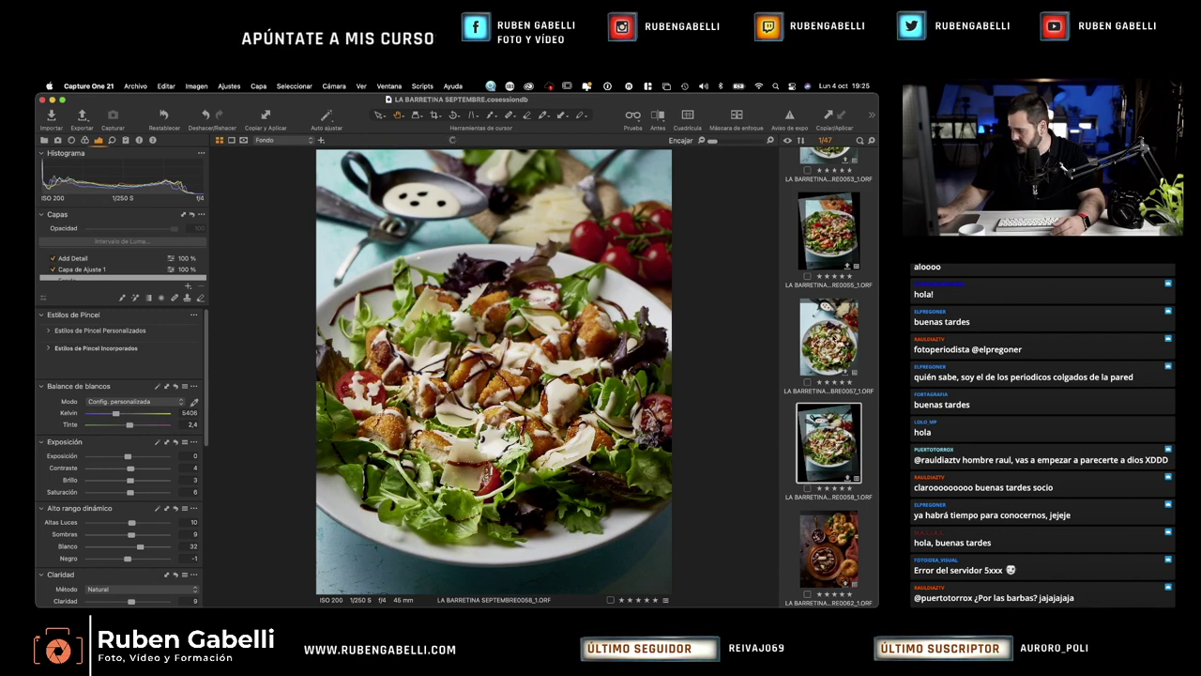
click(828, 336)
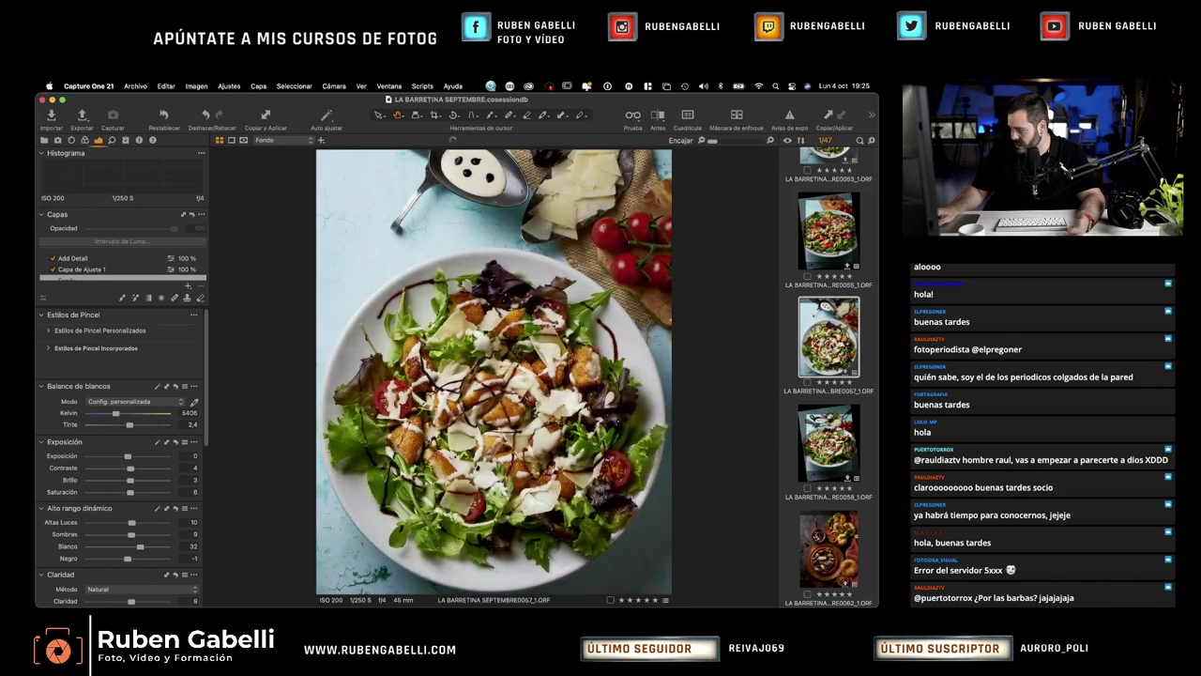
click(469, 413)
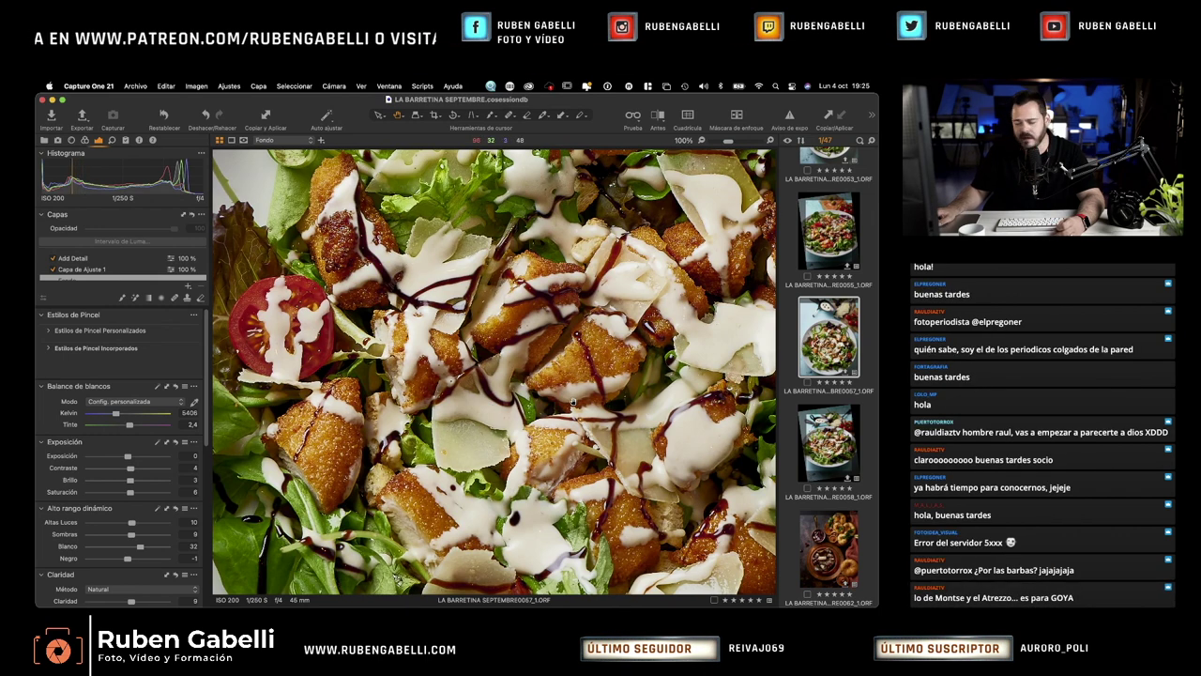
drag(572, 401, 558, 338)
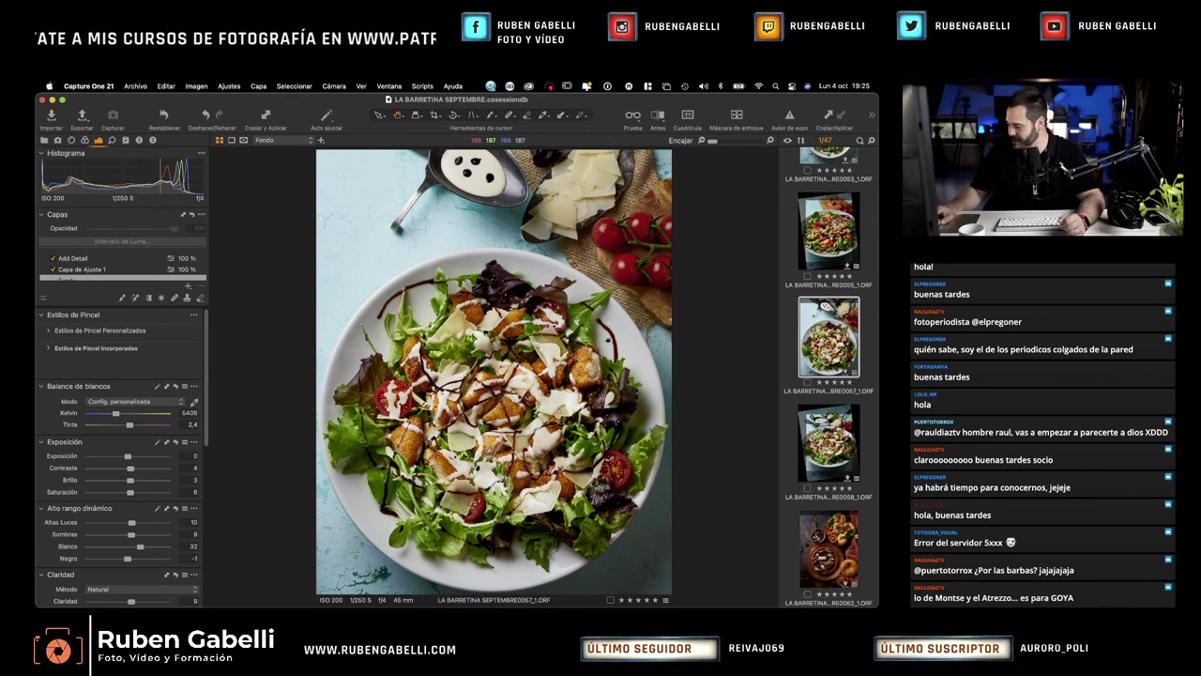
View the two salmon and tuna salad photos and check the olives, tuna and tomatoes in 0053_1 at 100%
key(Up)
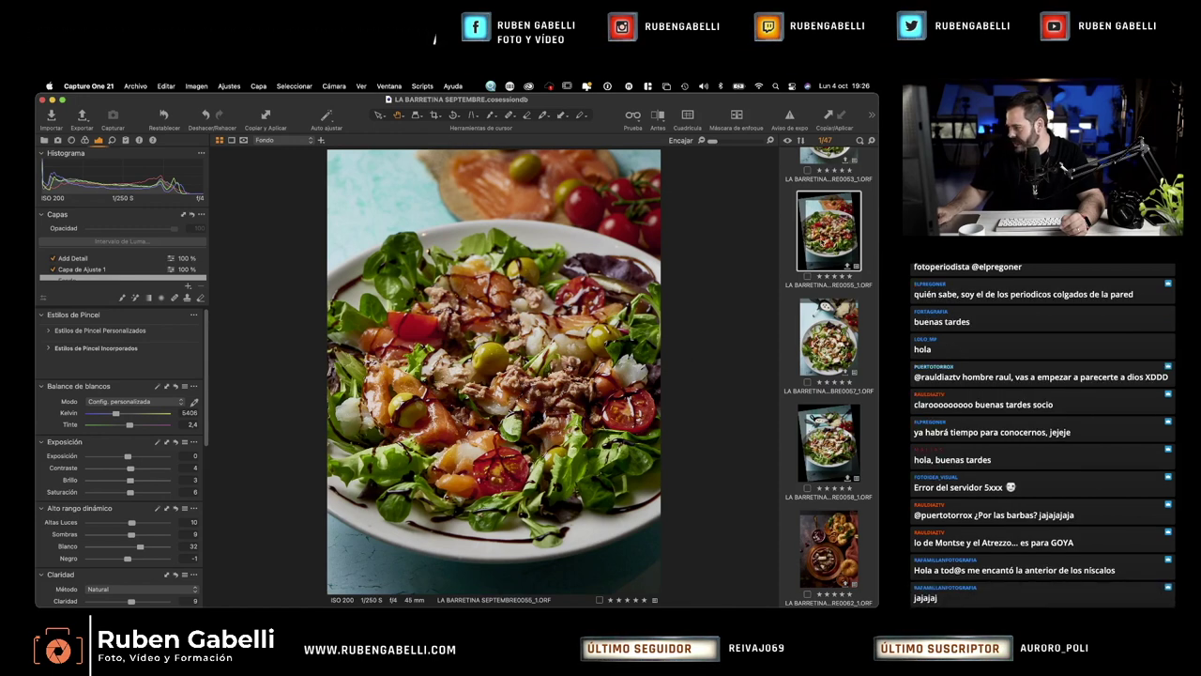
scroll(823, 262, up, 2)
key(Up)
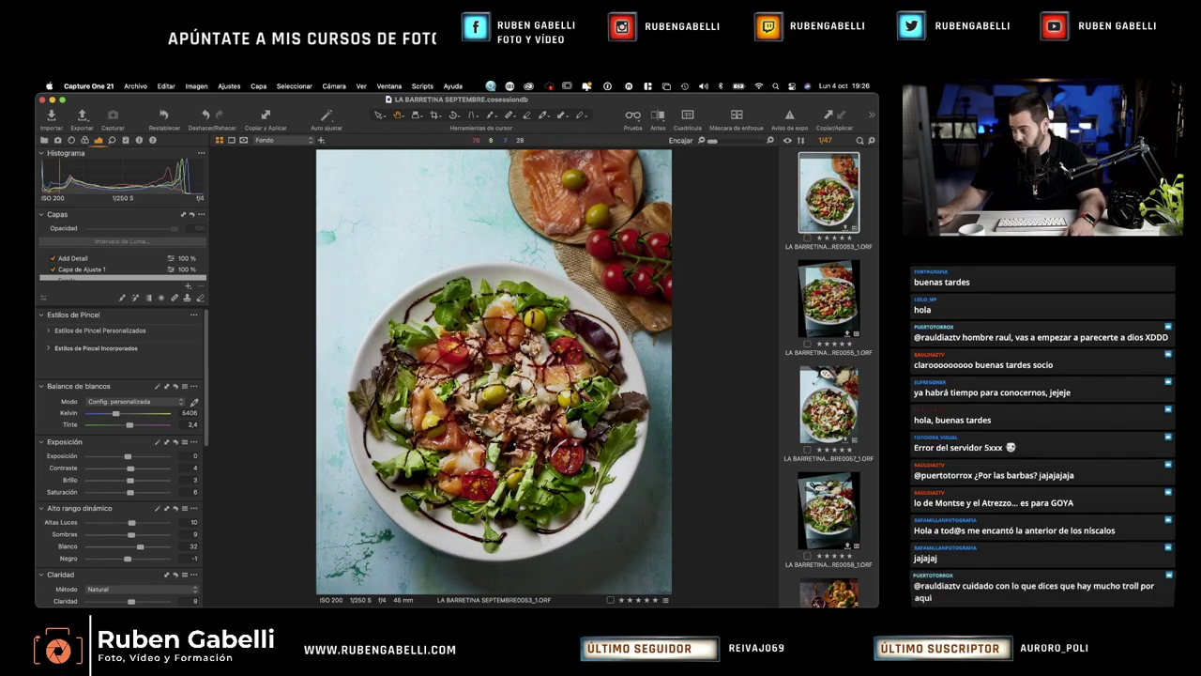
click(487, 422)
drag(488, 361, 503, 383)
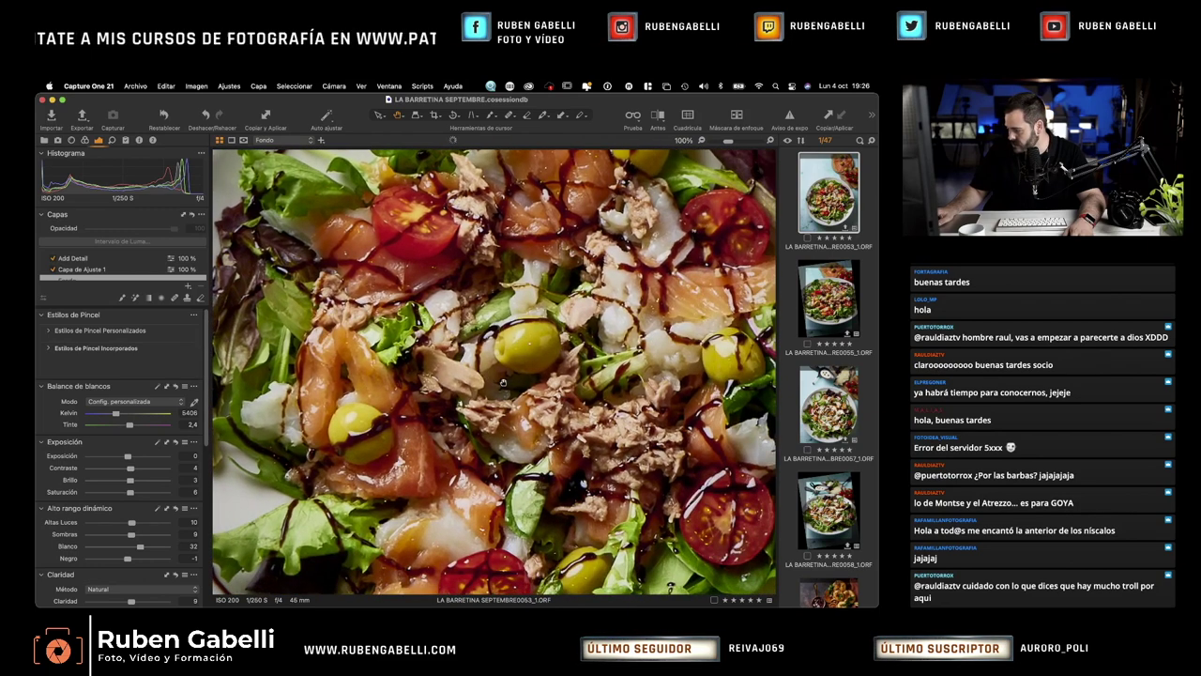
double_click(502, 382)
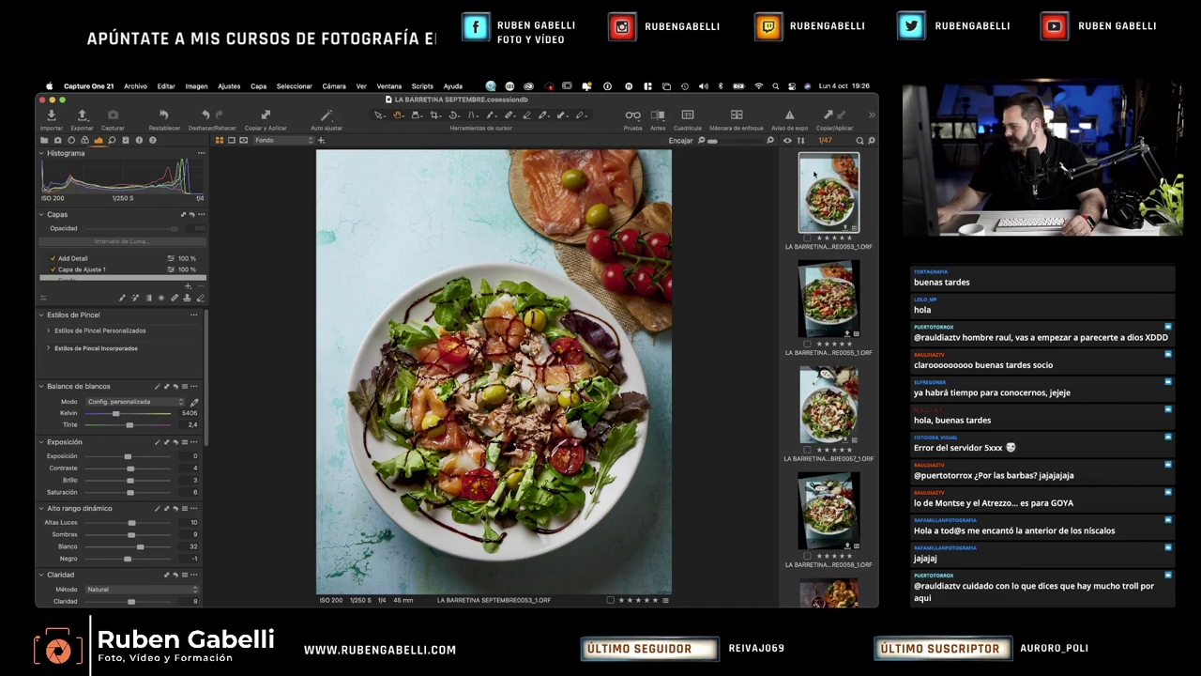
View the goat cheese and walnut salad photos, 0051_1 and 0049_1, and browse on to the earlier shots
scroll(815, 174, up, 2)
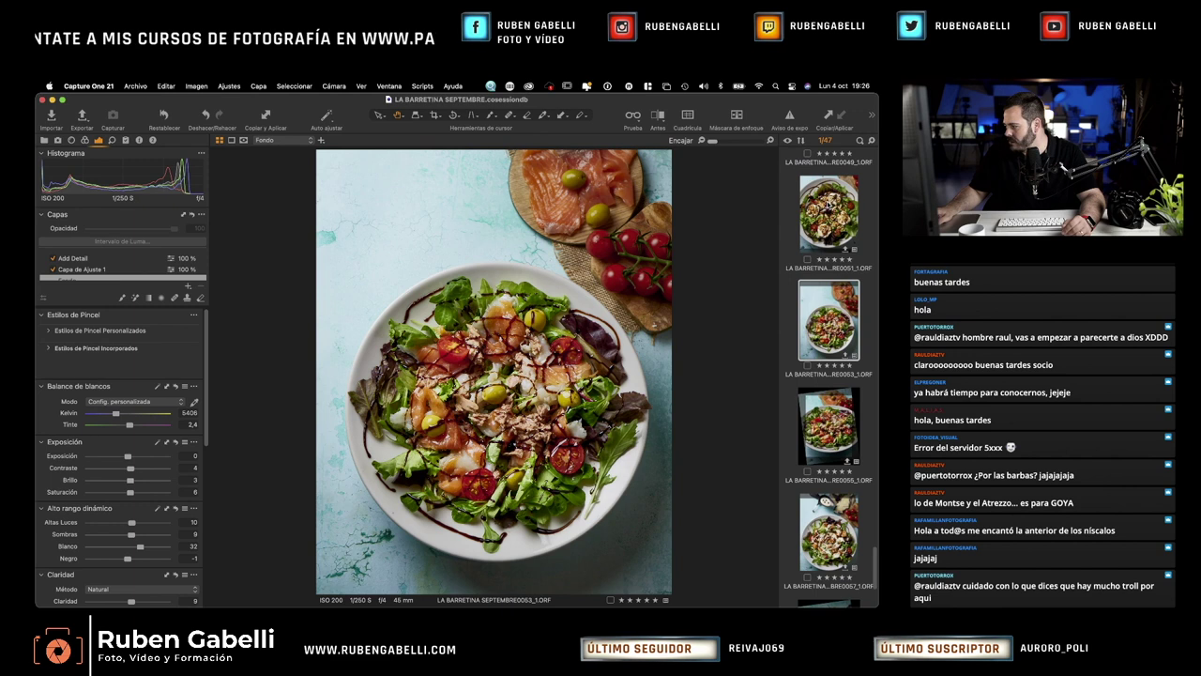
click(828, 201)
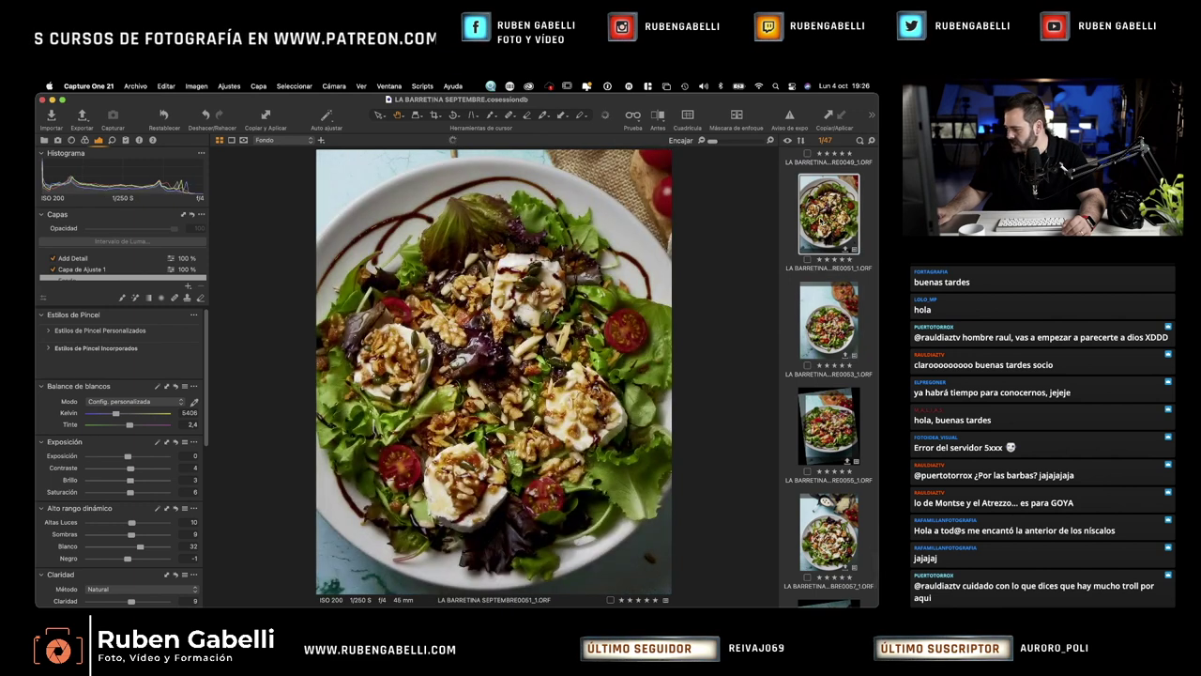
scroll(821, 220, up, 2)
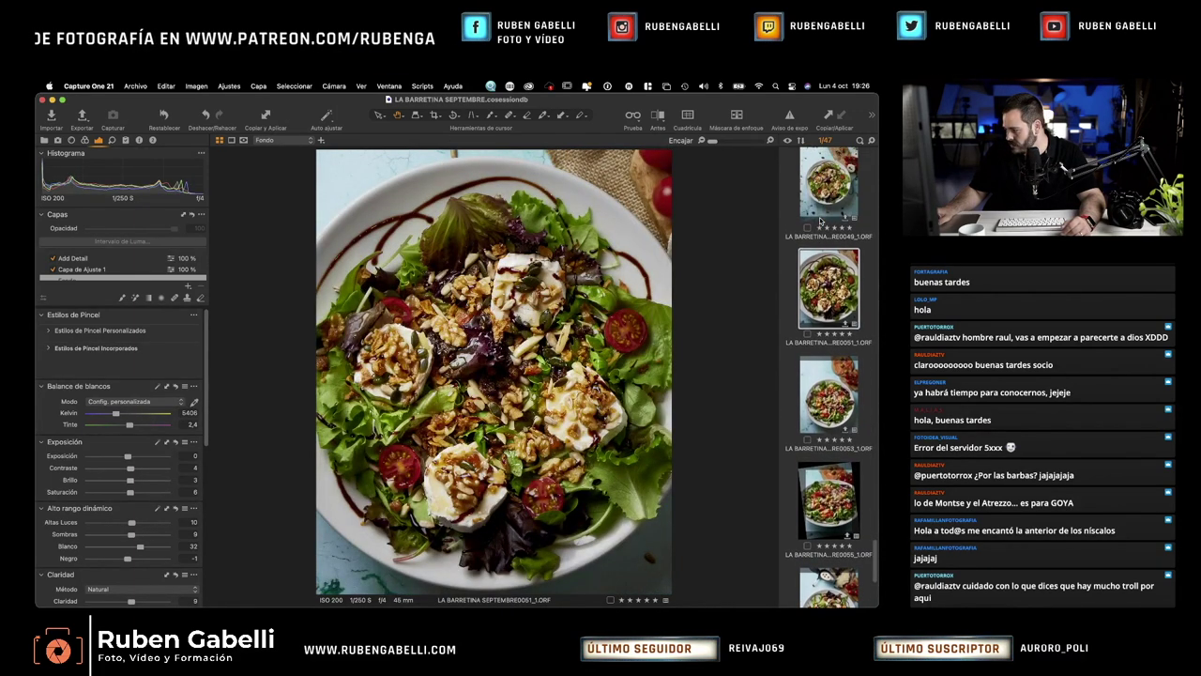
click(821, 219)
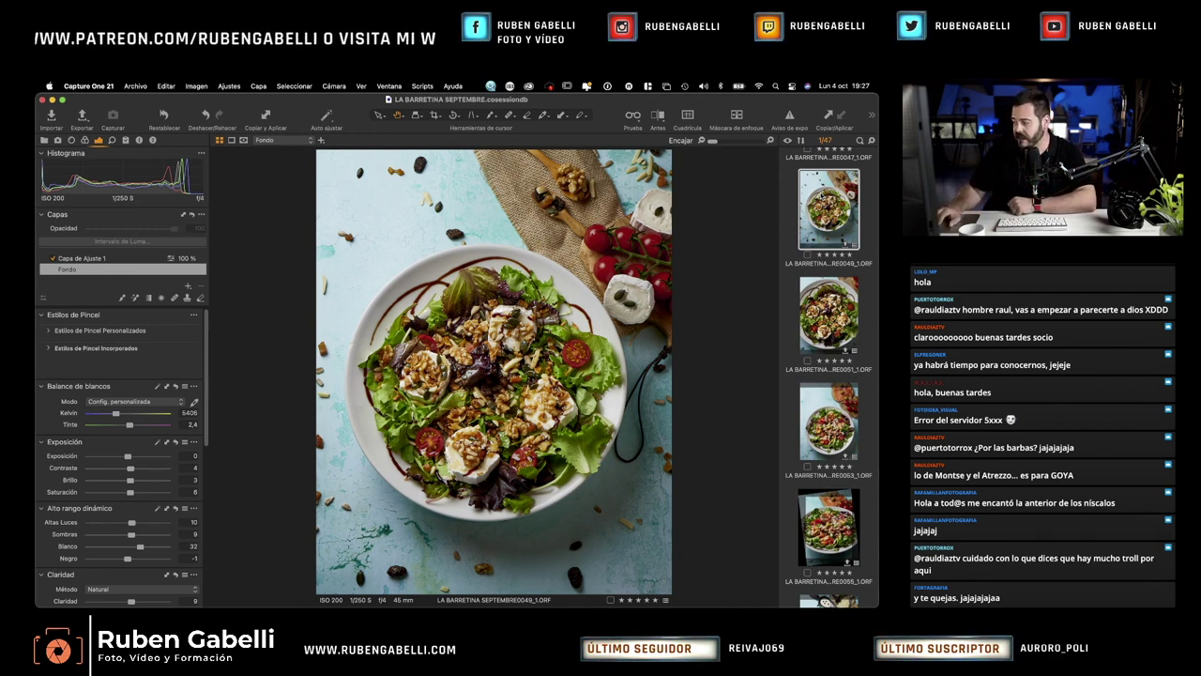
scroll(806, 325, up, 2)
scroll(806, 325, up, 3)
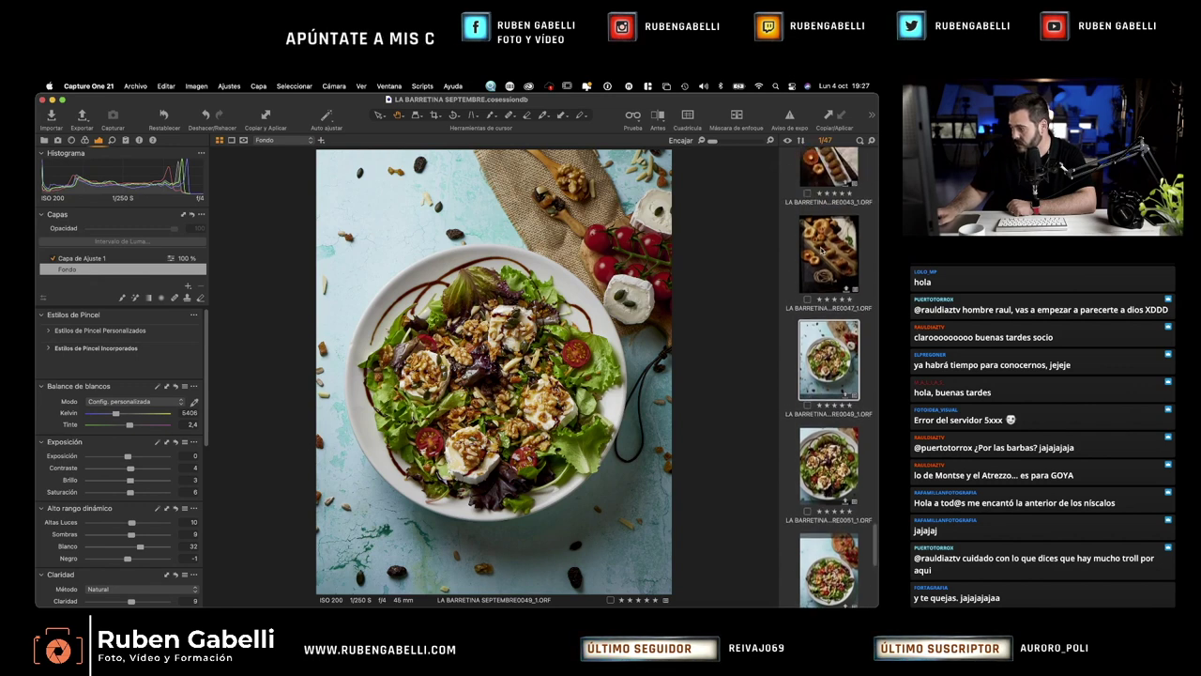
View the two croquette and wild mushroom photos, 0047_1 on the wooden board and 0043_1 on the white tray
click(822, 250)
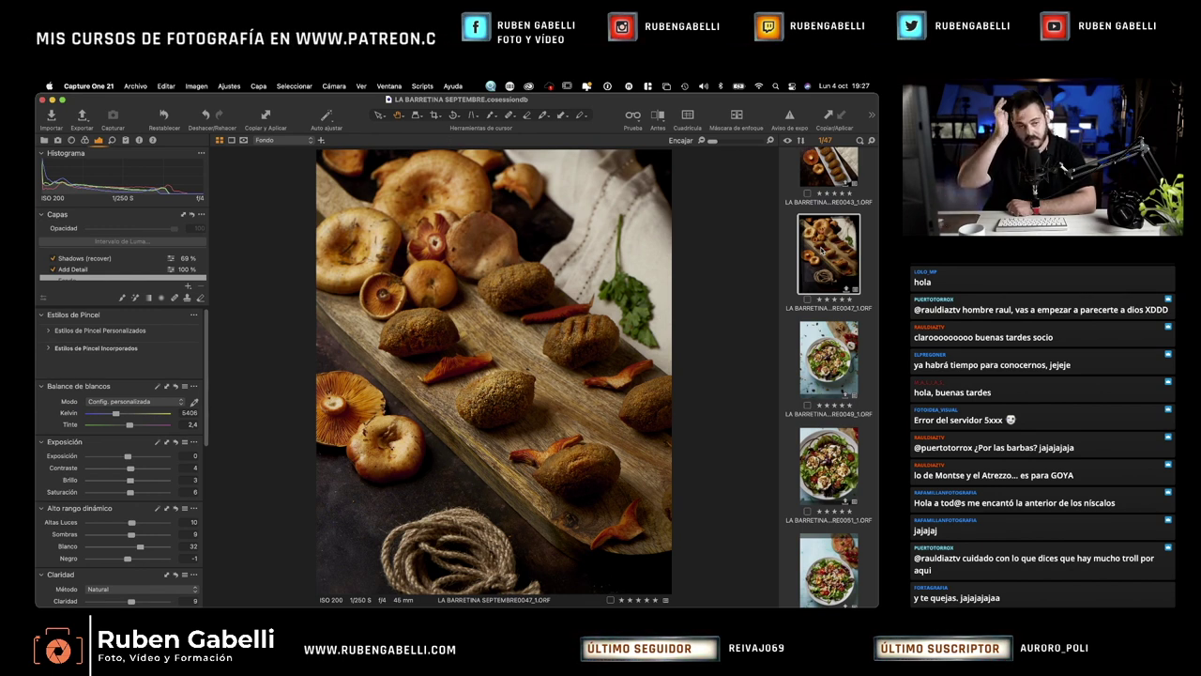
scroll(818, 268, up, 2)
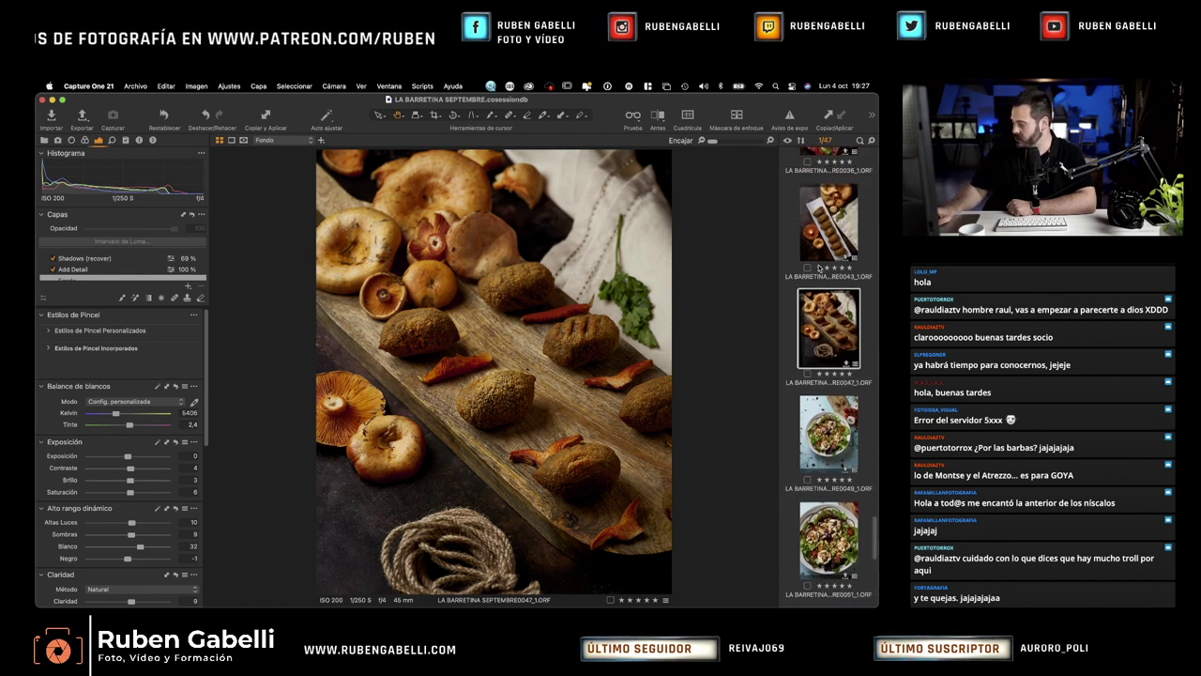
scroll(819, 268, up, 3)
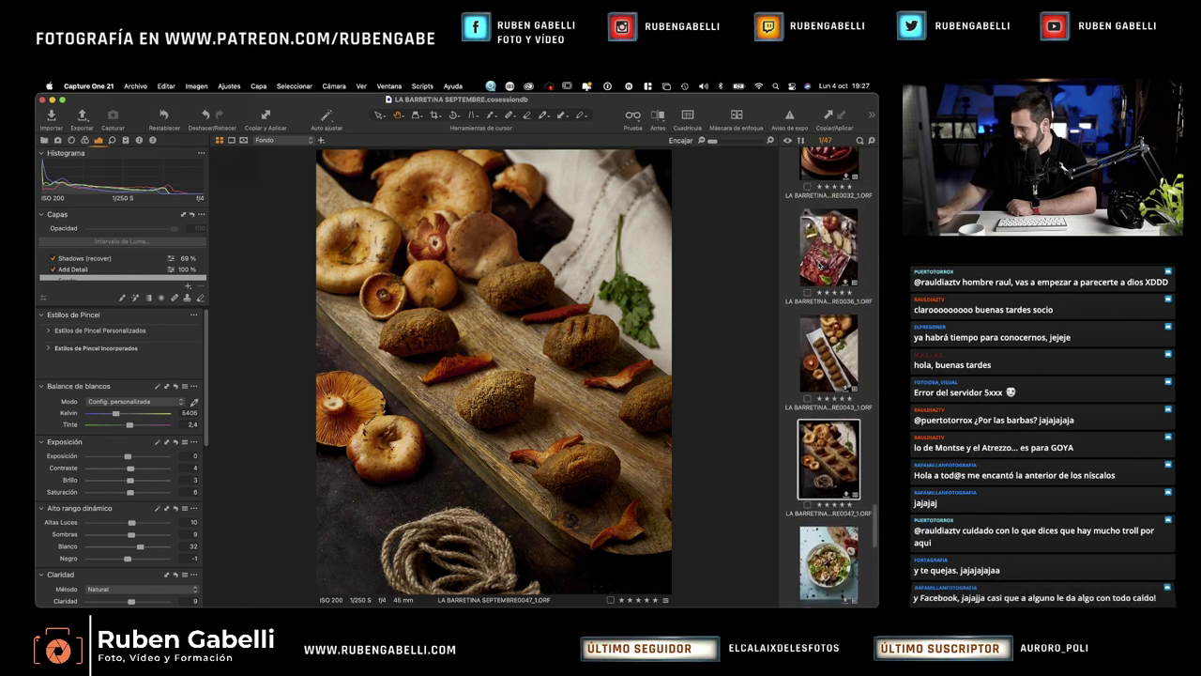
click(800, 336)
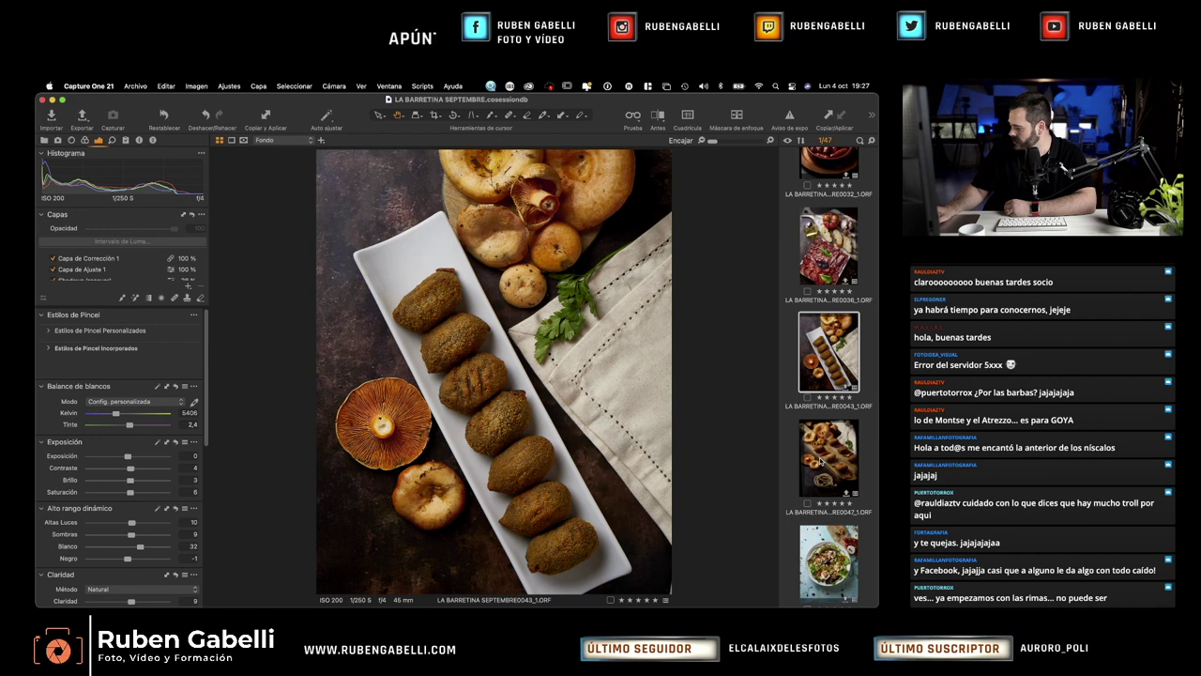
Revisit the goat cheese salad photo 0049_1 and compare the croquette photos 0043_1 and 0047_1 again
click(829, 577)
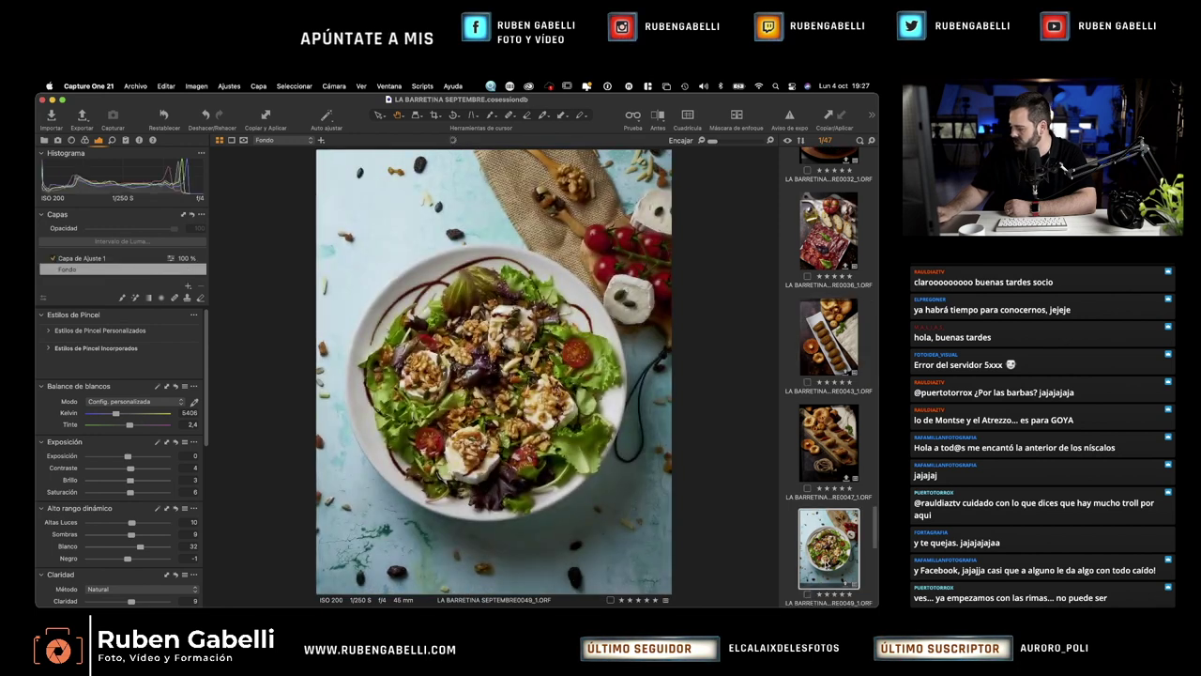
scroll(823, 563, down, 4)
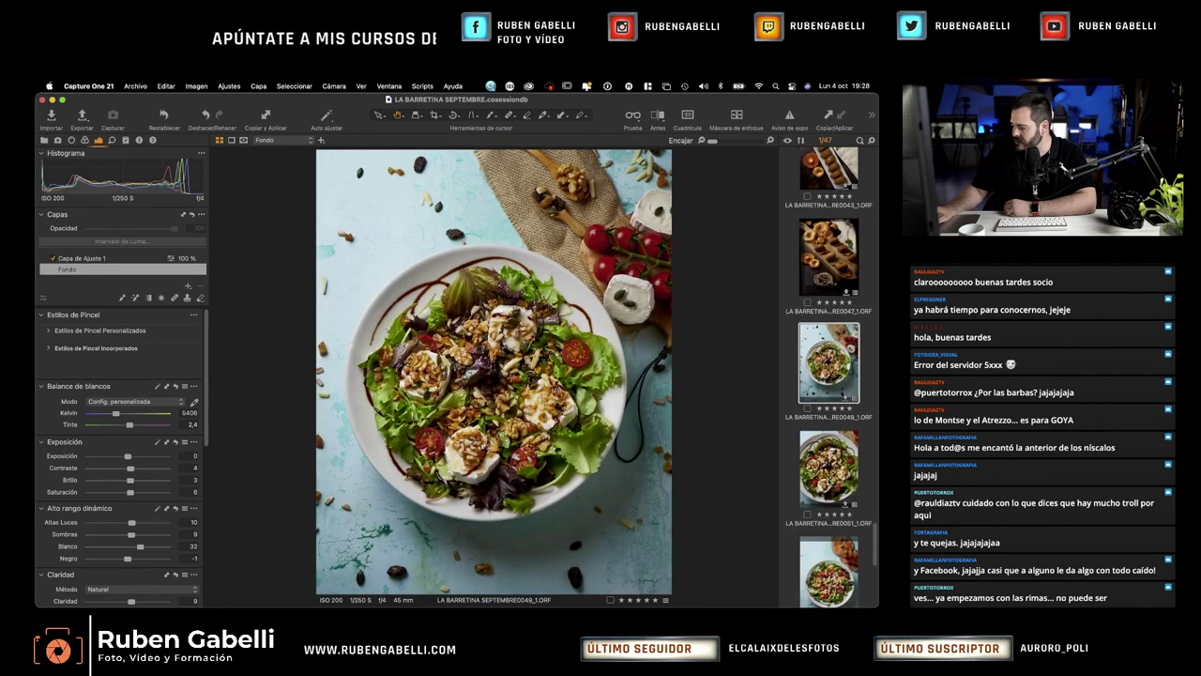
scroll(830, 483, up, 2)
scroll(829, 481, up, 3)
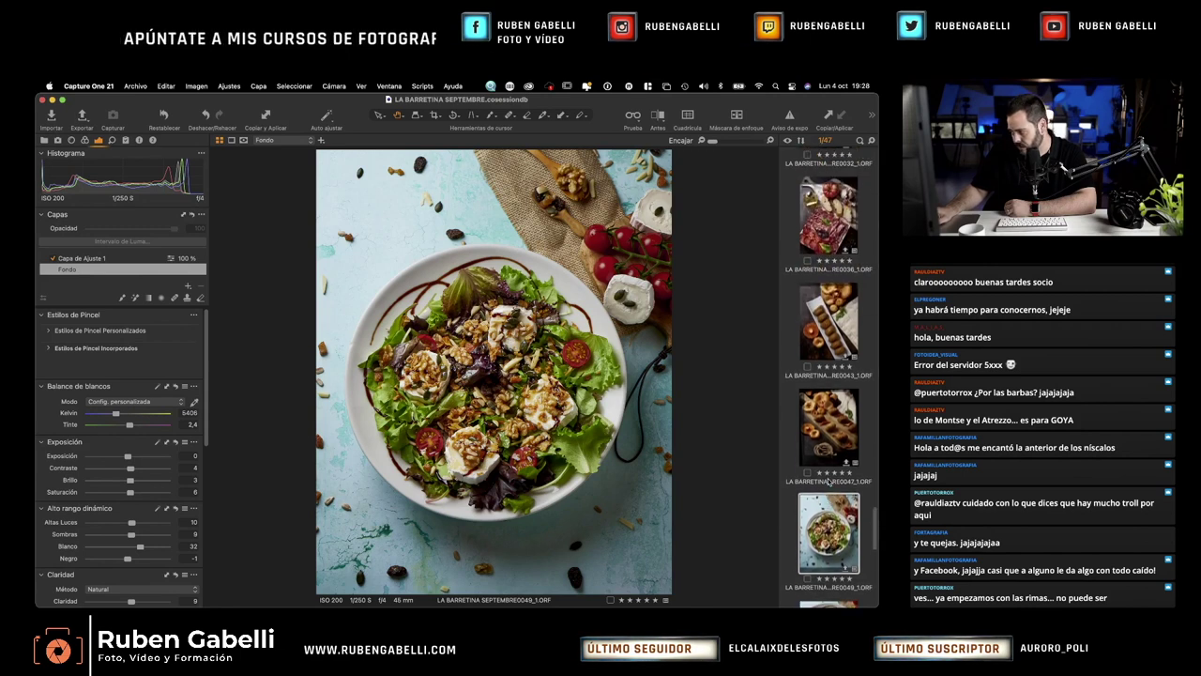
scroll(830, 482, up, 4)
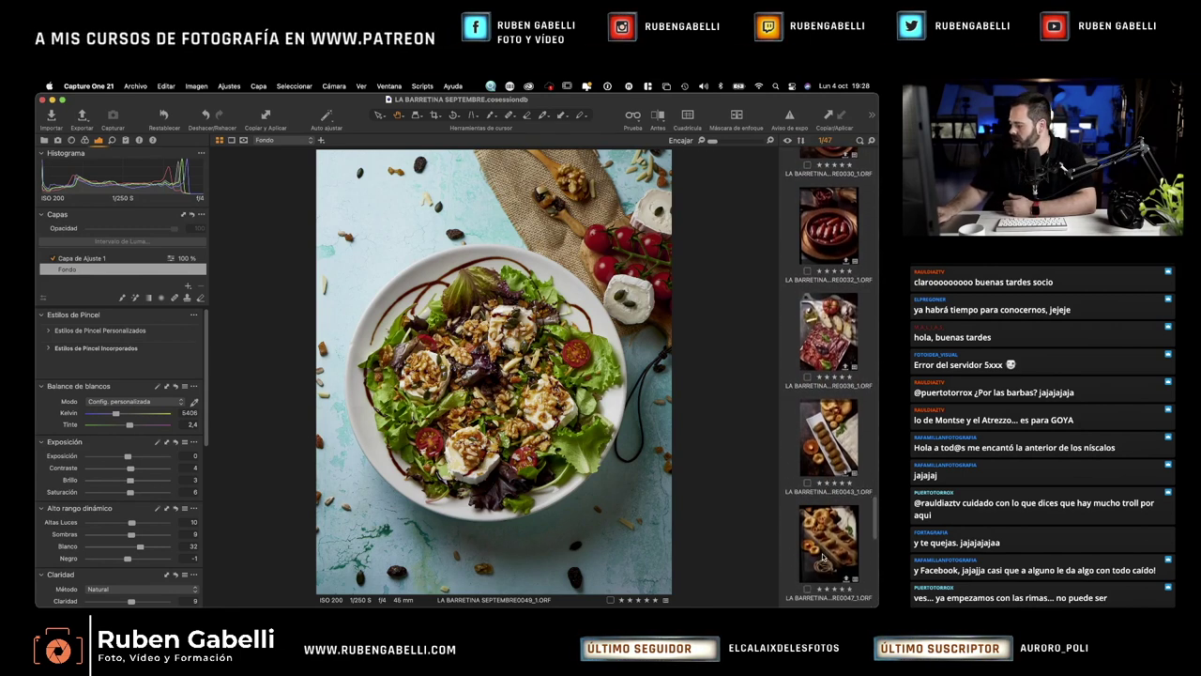
click(822, 561)
click(829, 448)
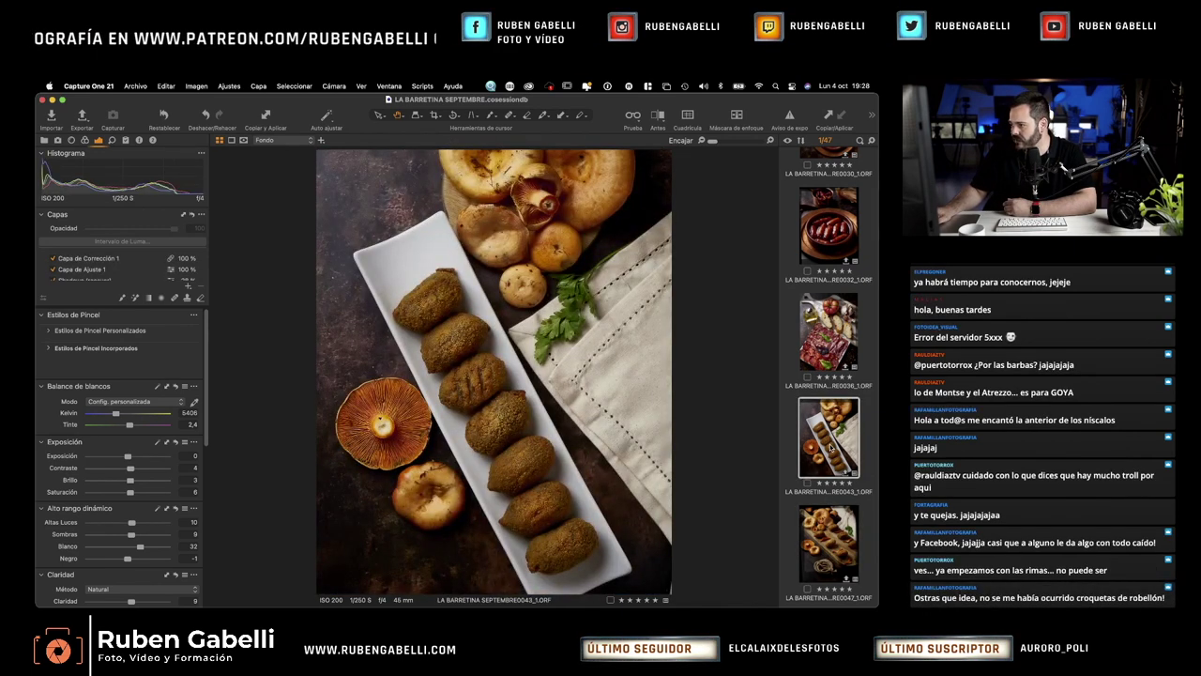
click(831, 543)
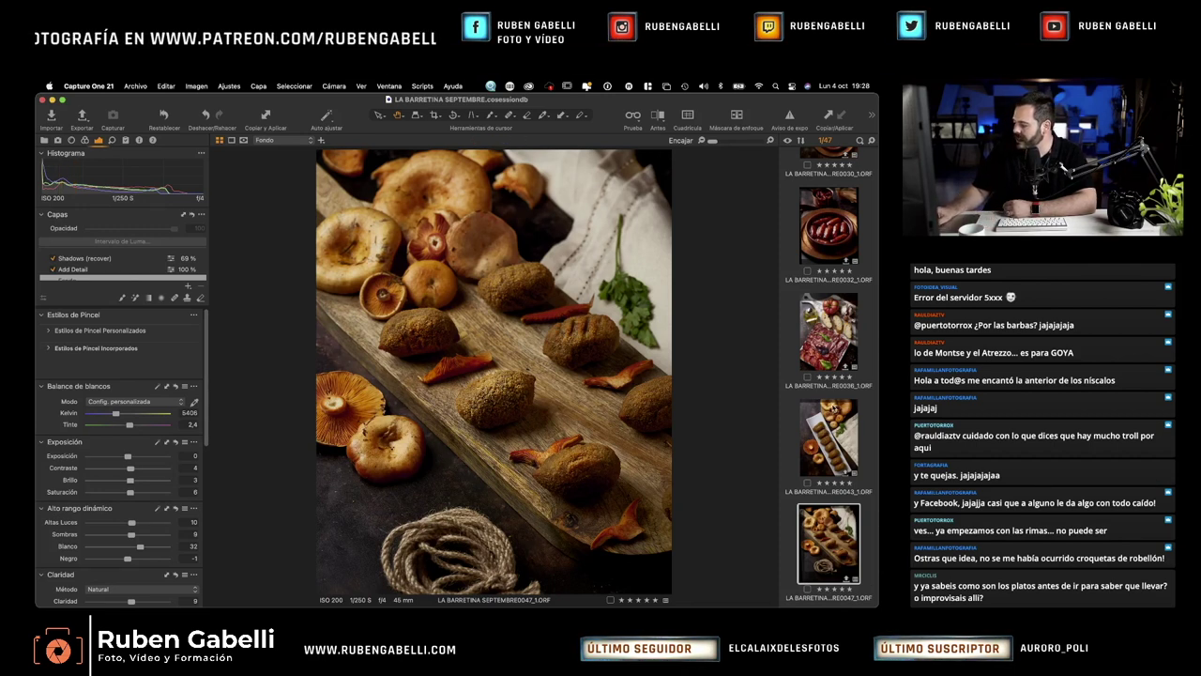
View the cured meat platter photo 0036_1 and inspect the sliced sausage and dark leaf at 100%
scroll(831, 392, up, 2)
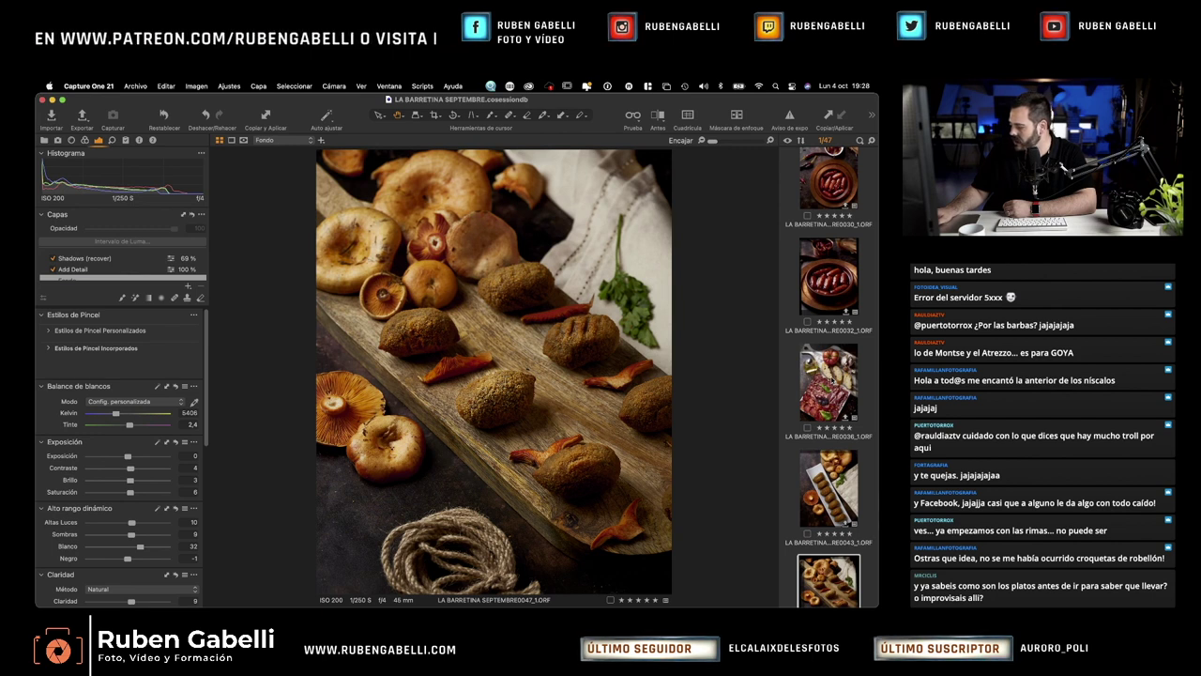
click(829, 382)
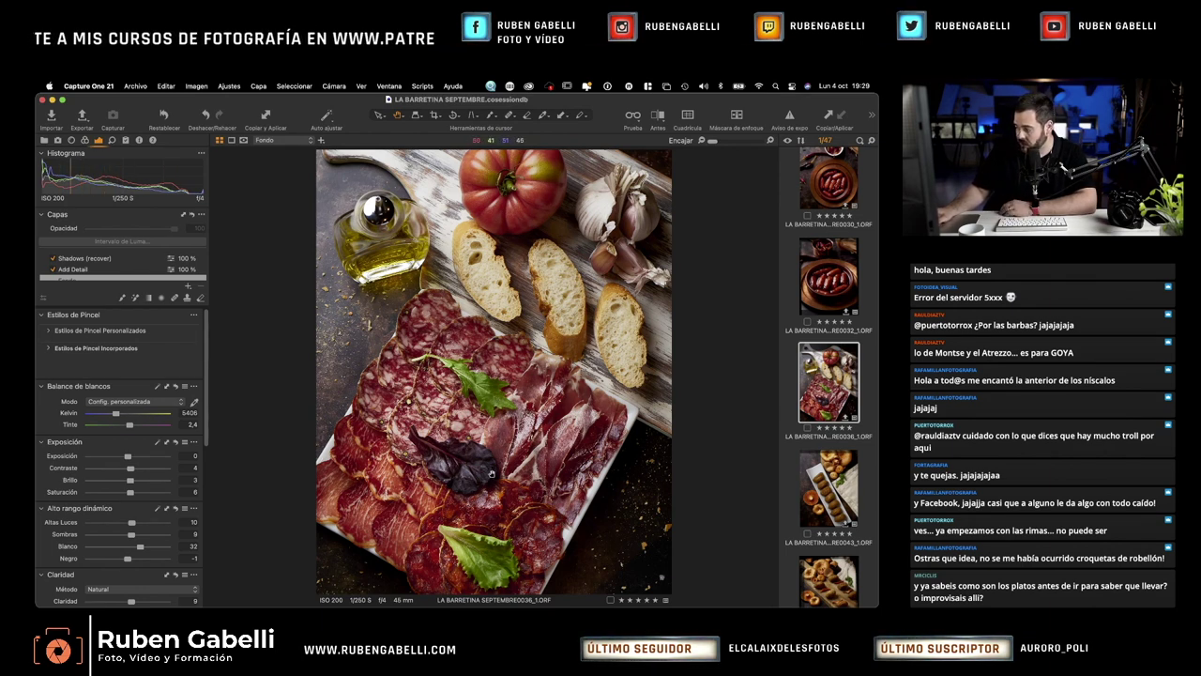
double_click(480, 464)
double_click(469, 376)
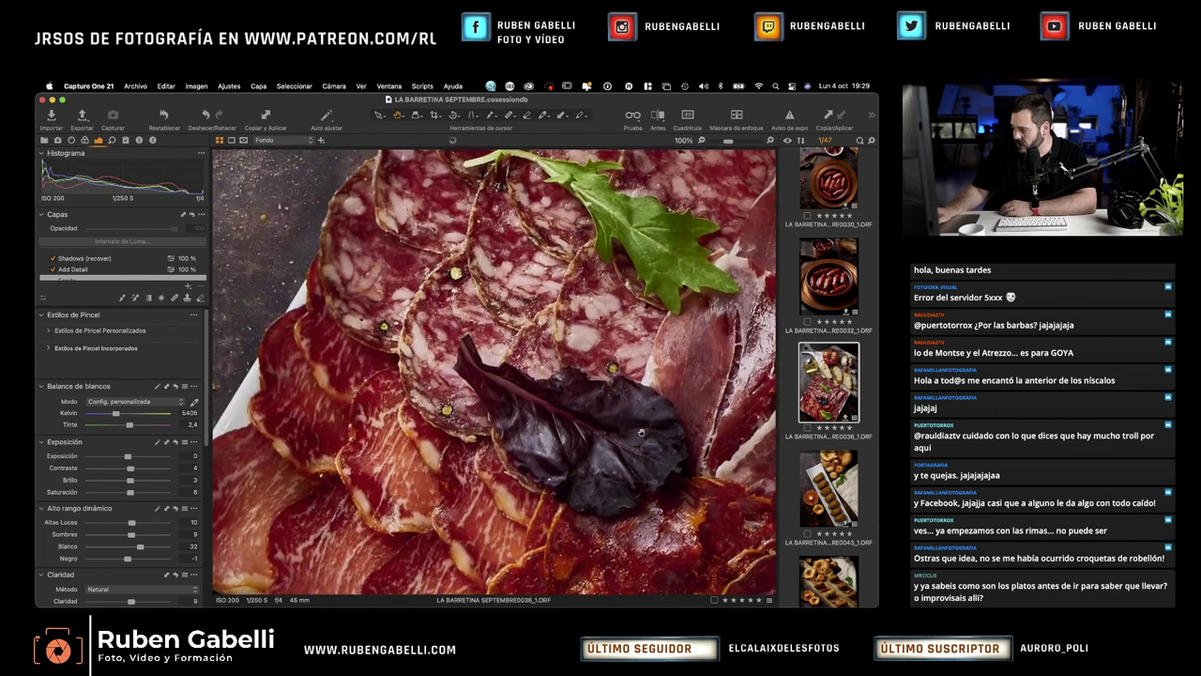
Compare the two photos of sausages in a clay dish, the close-up 0032_1 and the overhead 0030_1
click(847, 283)
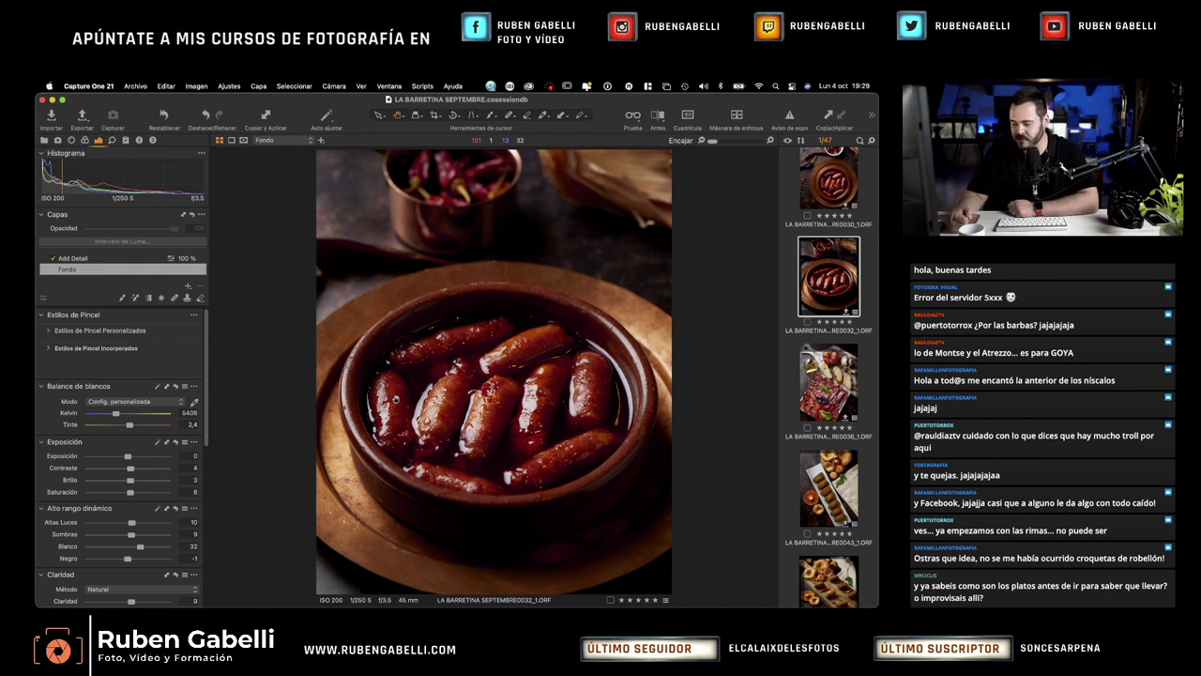
scroll(828, 254, up, 2)
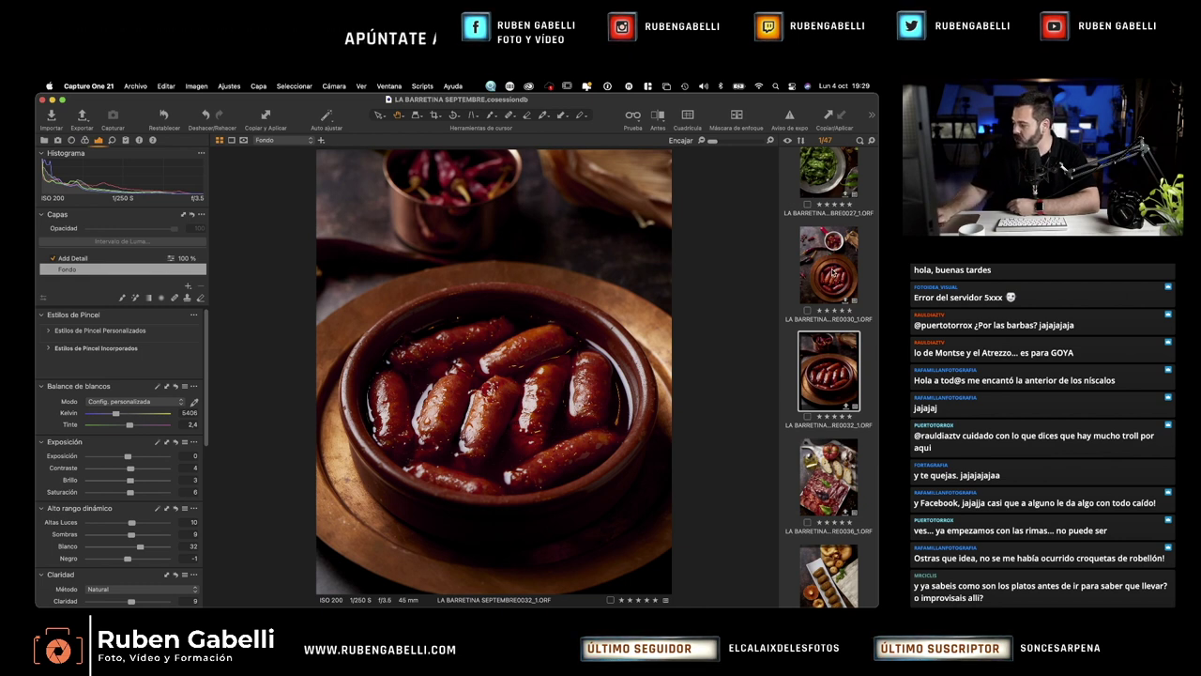
click(831, 272)
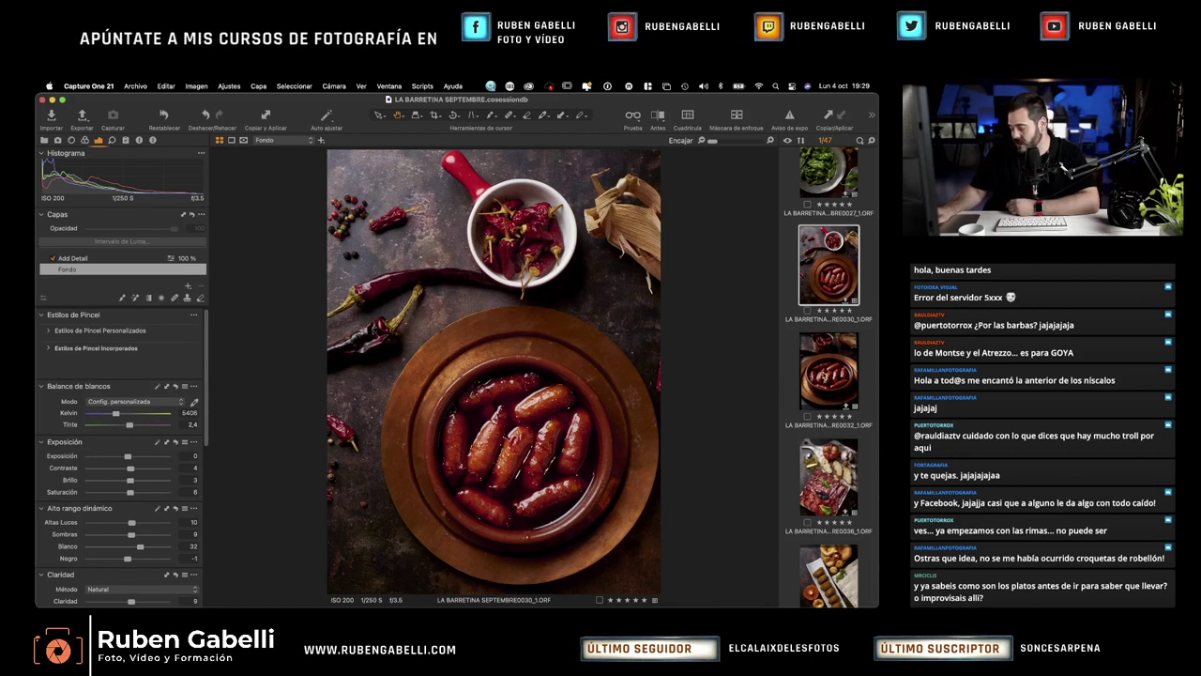
click(833, 366)
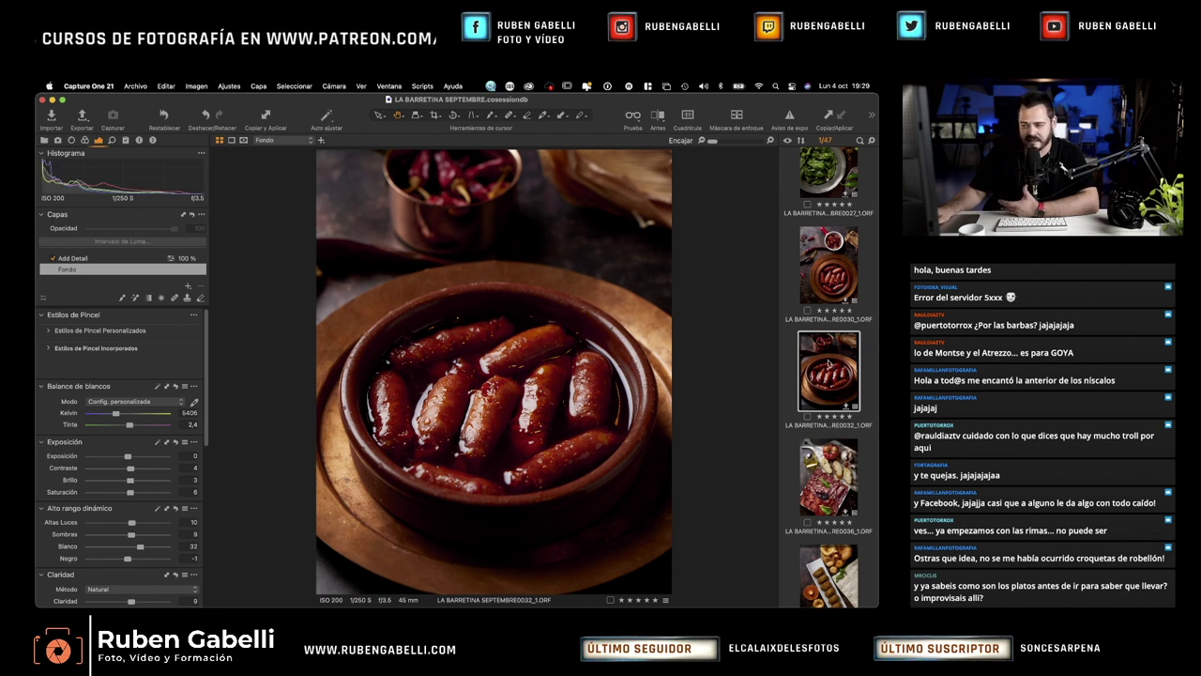
click(831, 272)
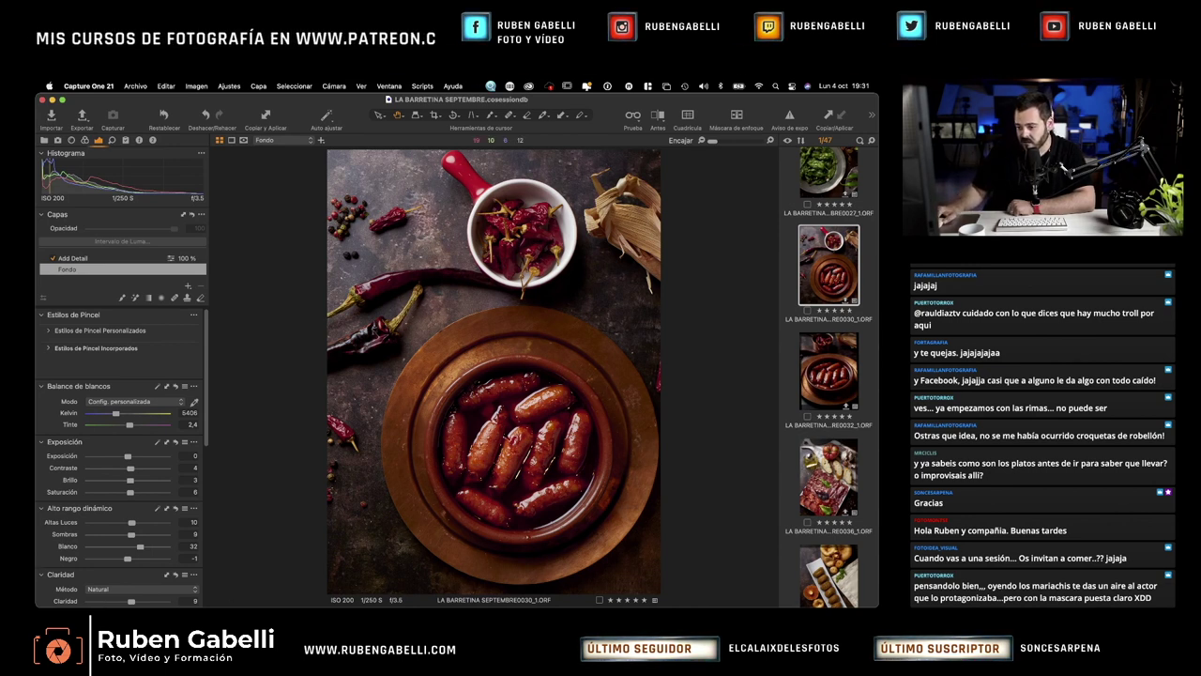
Switch to Safari and open the Workshop Fotografía Gastronómica page under the photographer's training offerings
key(super+Tab)
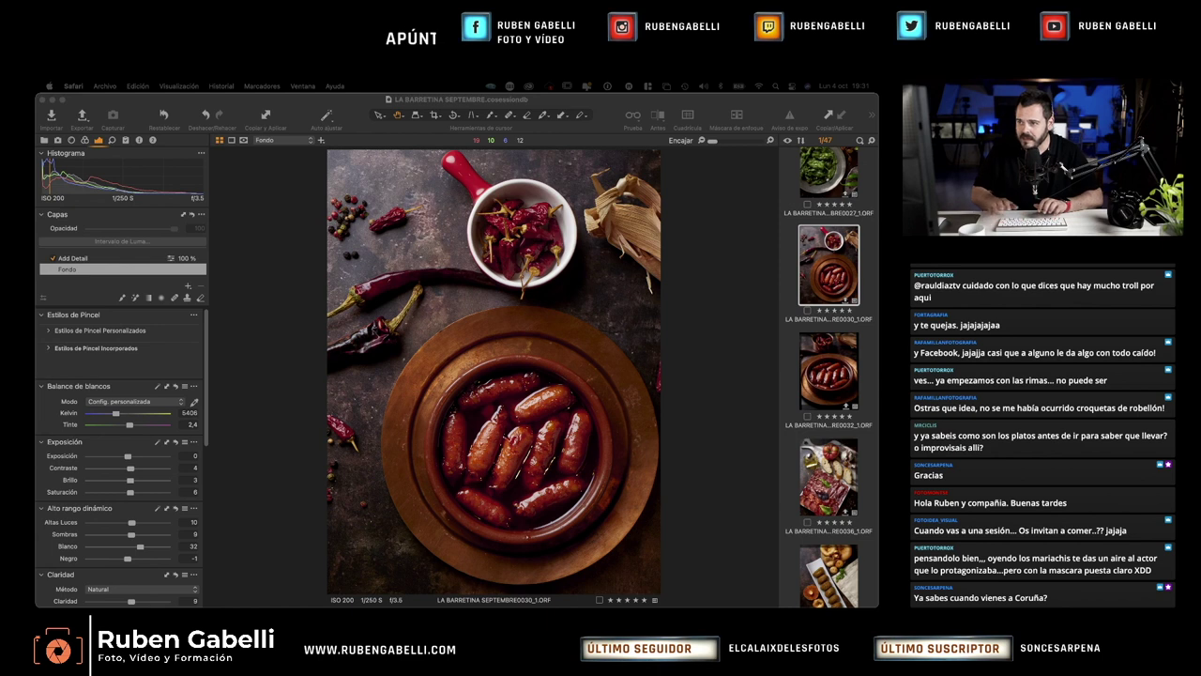
key(super+Tab)
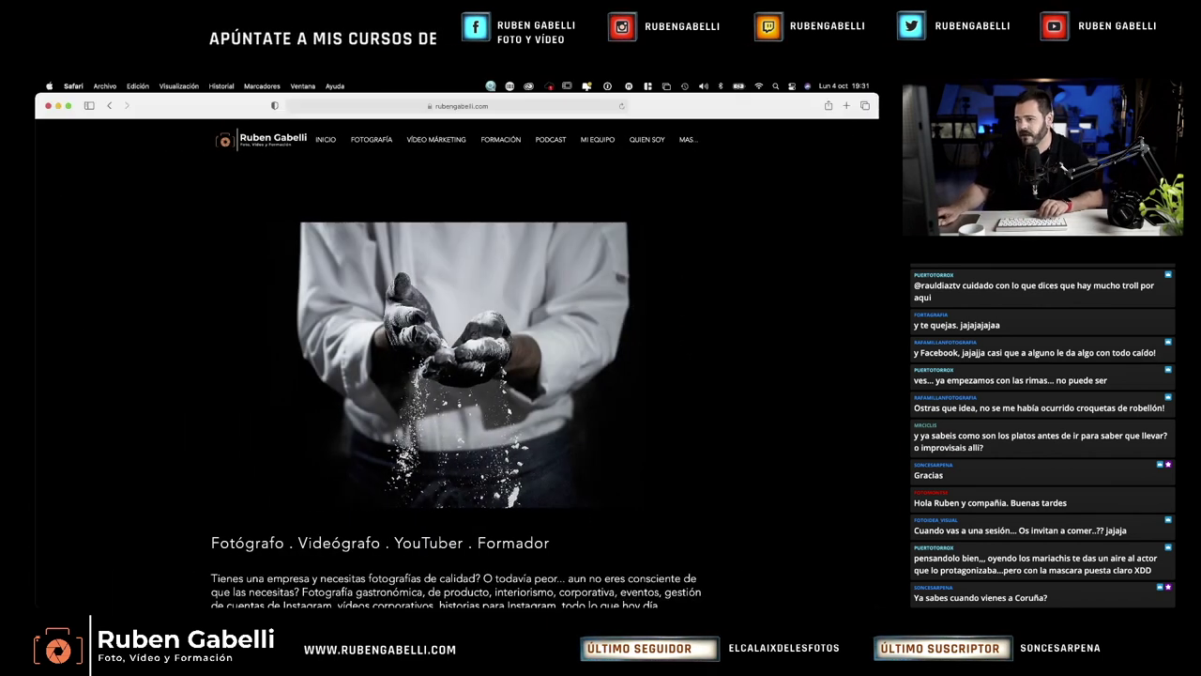
mouse_move(498, 141)
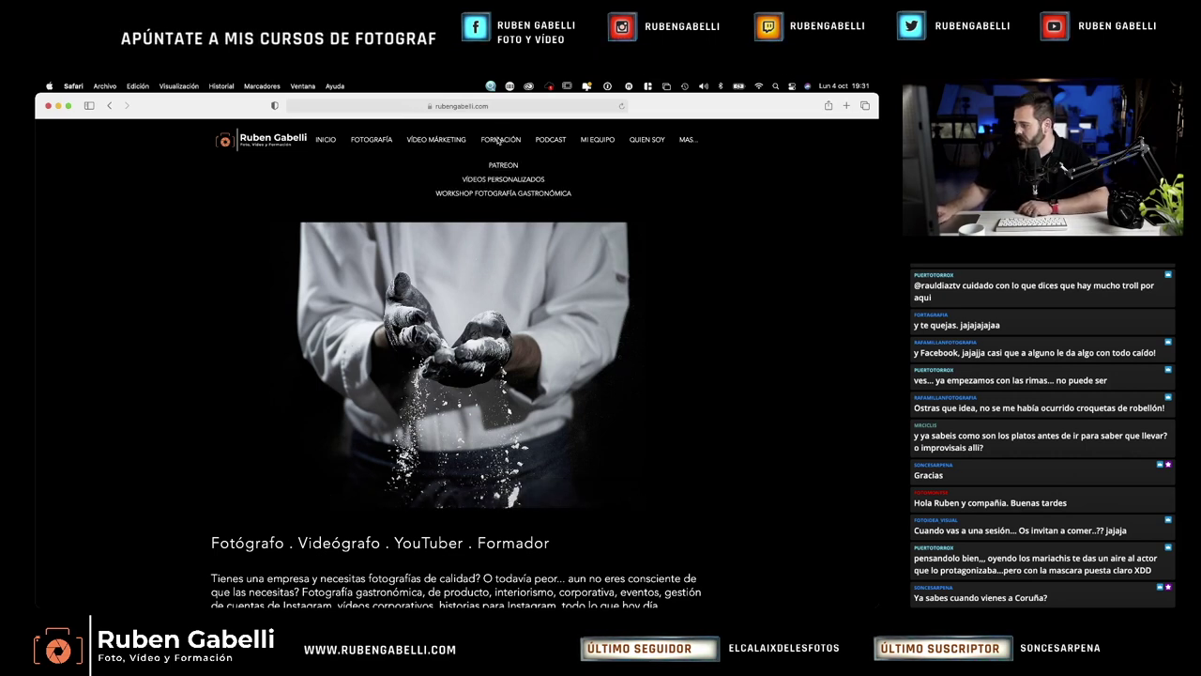
click(498, 193)
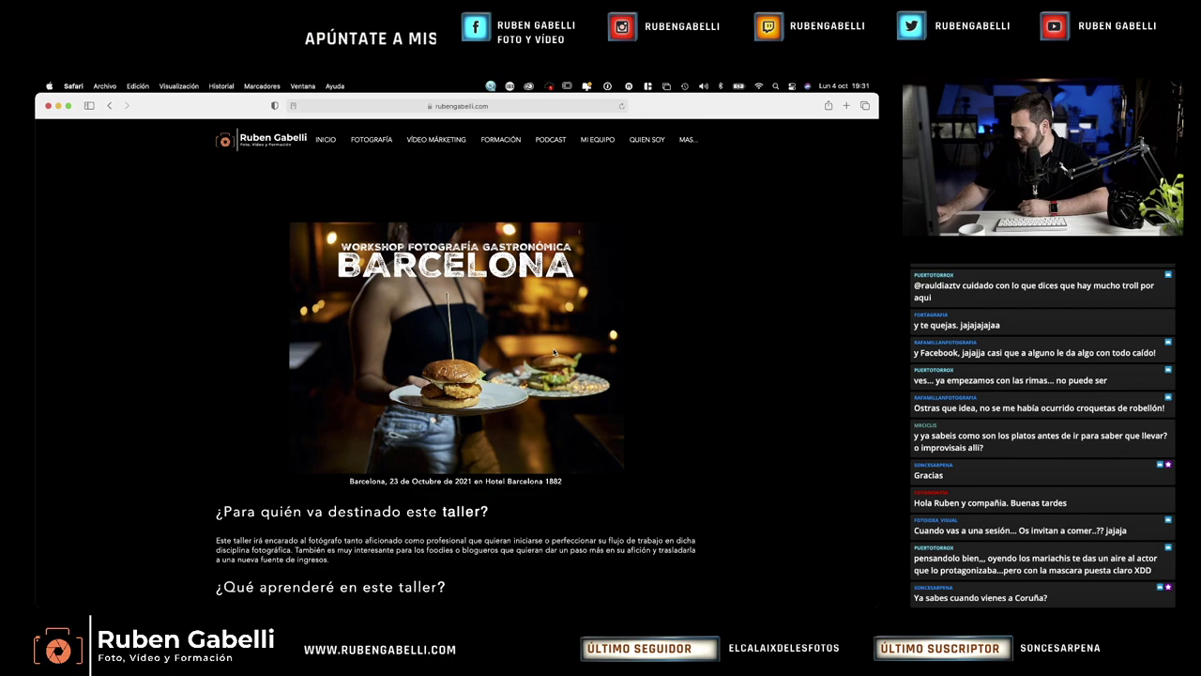
Read through the Barcelona workshop page, covering its audience, content, requirements, agenda, sponsor offers and pricing, and return to its beginning
scroll(547, 349, down, 5)
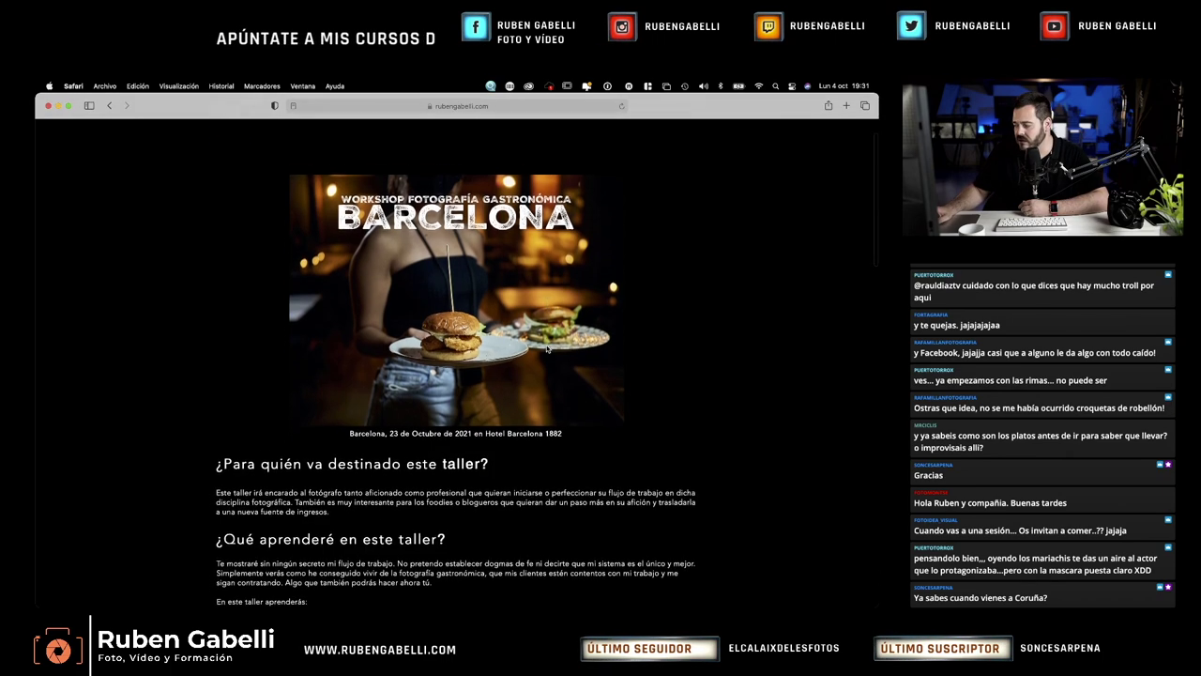
scroll(546, 345, down, 10)
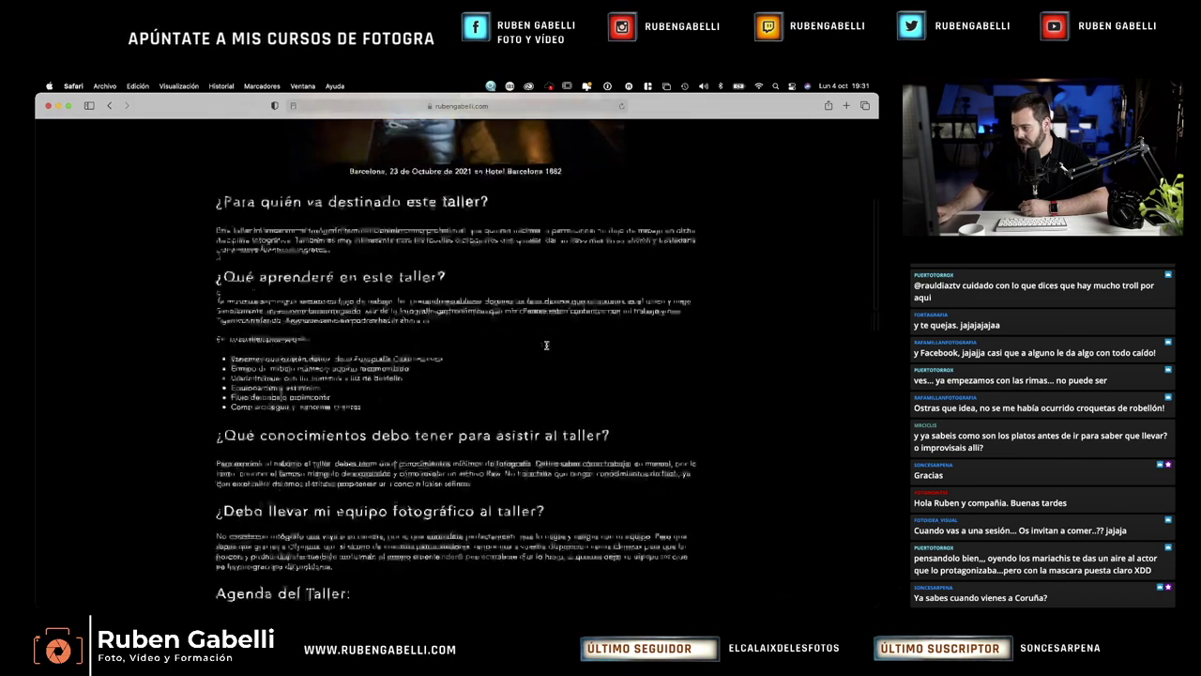
scroll(546, 344, up, 10)
scroll(546, 345, up, 2)
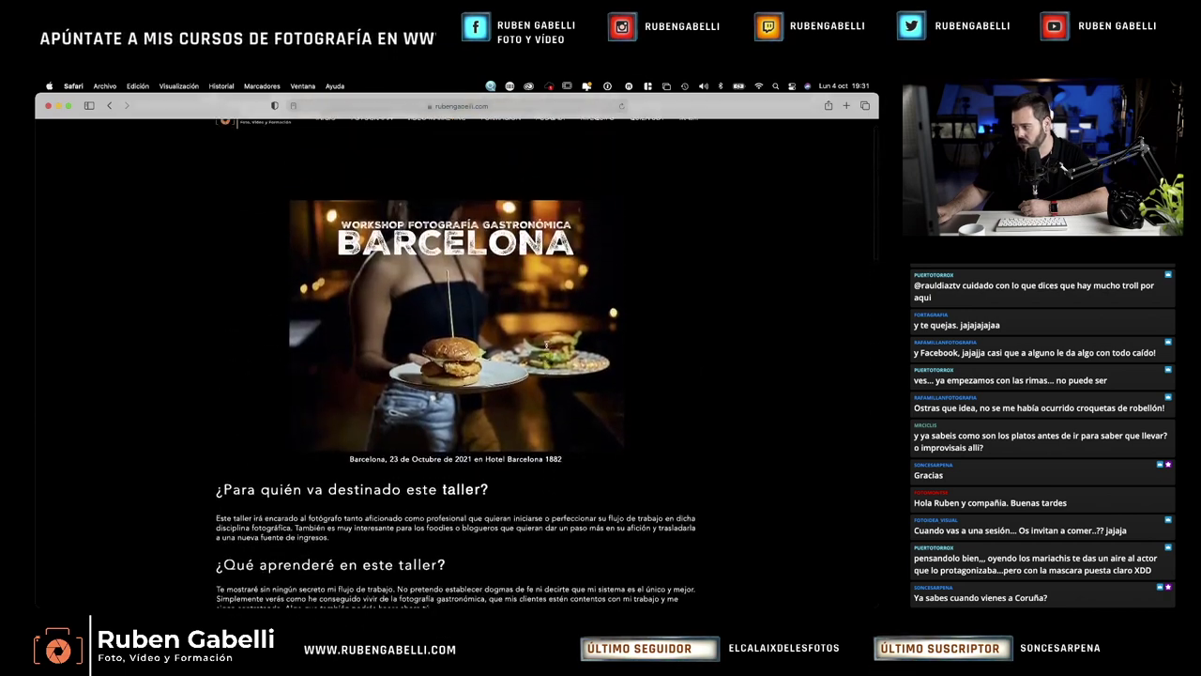
scroll(469, 413, down, 2)
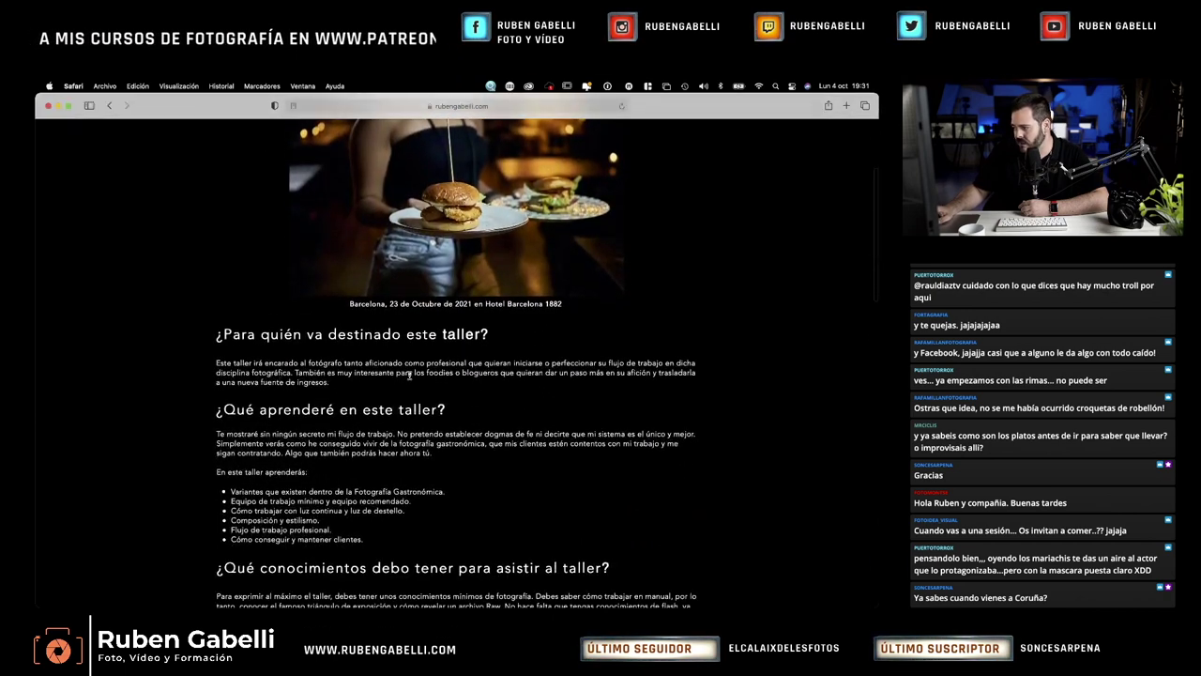
scroll(319, 413, down, 5)
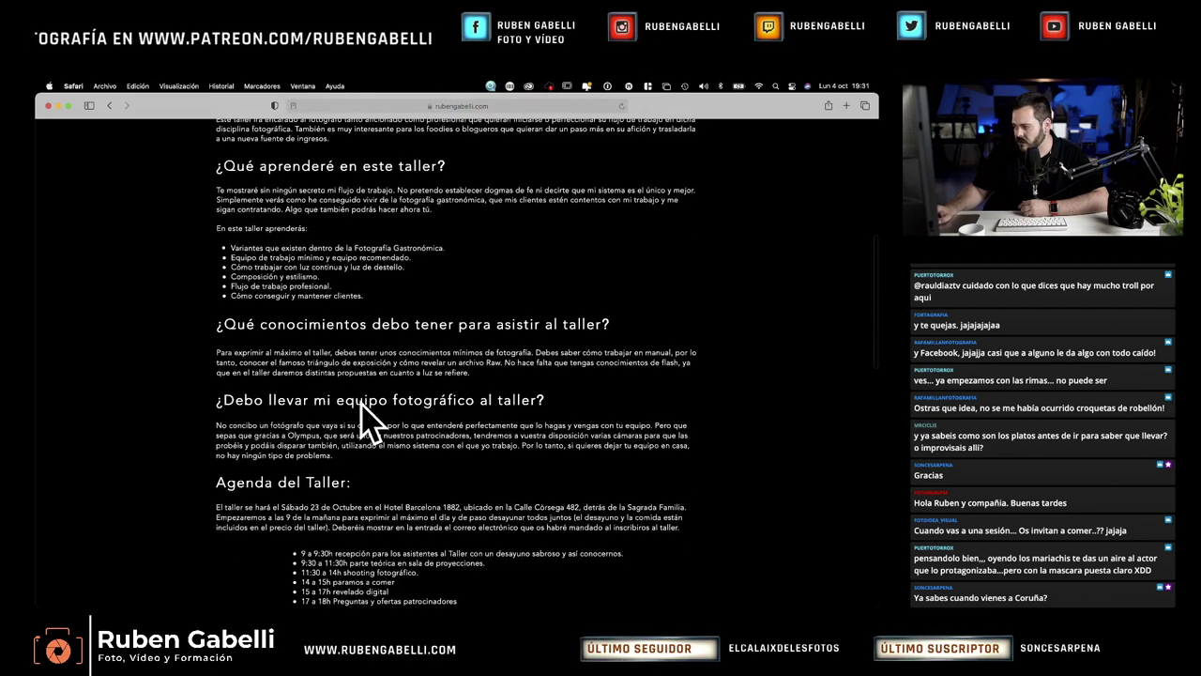
scroll(303, 413, down, 2)
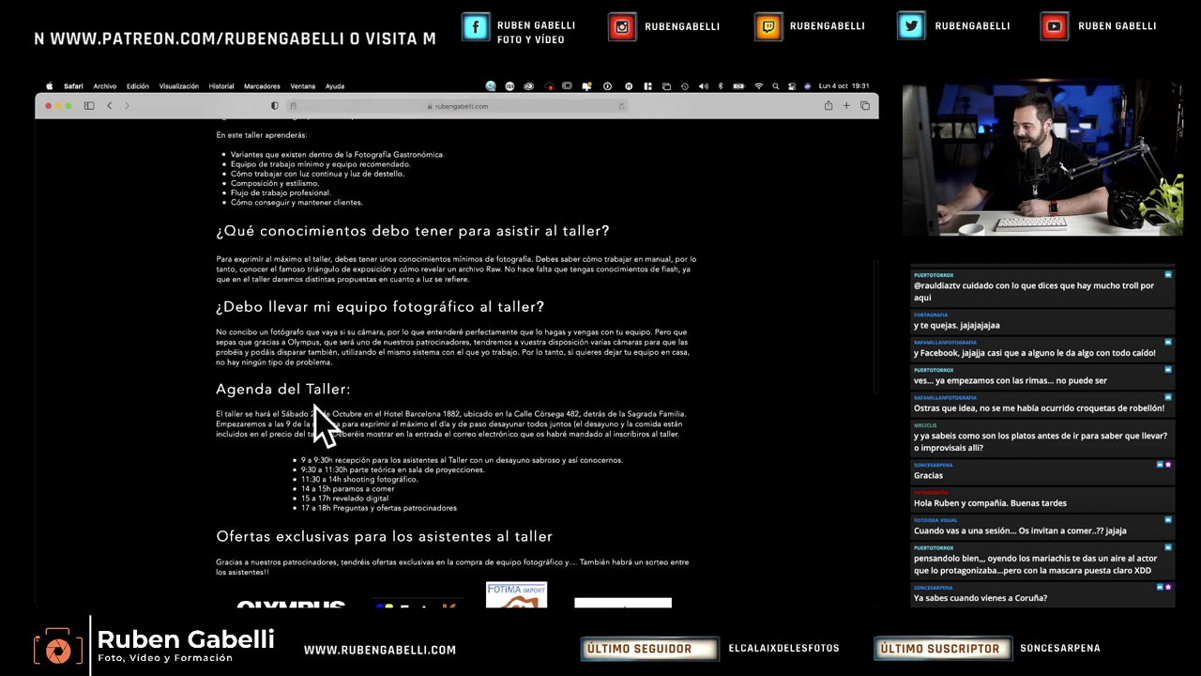
scroll(322, 423, down, 2)
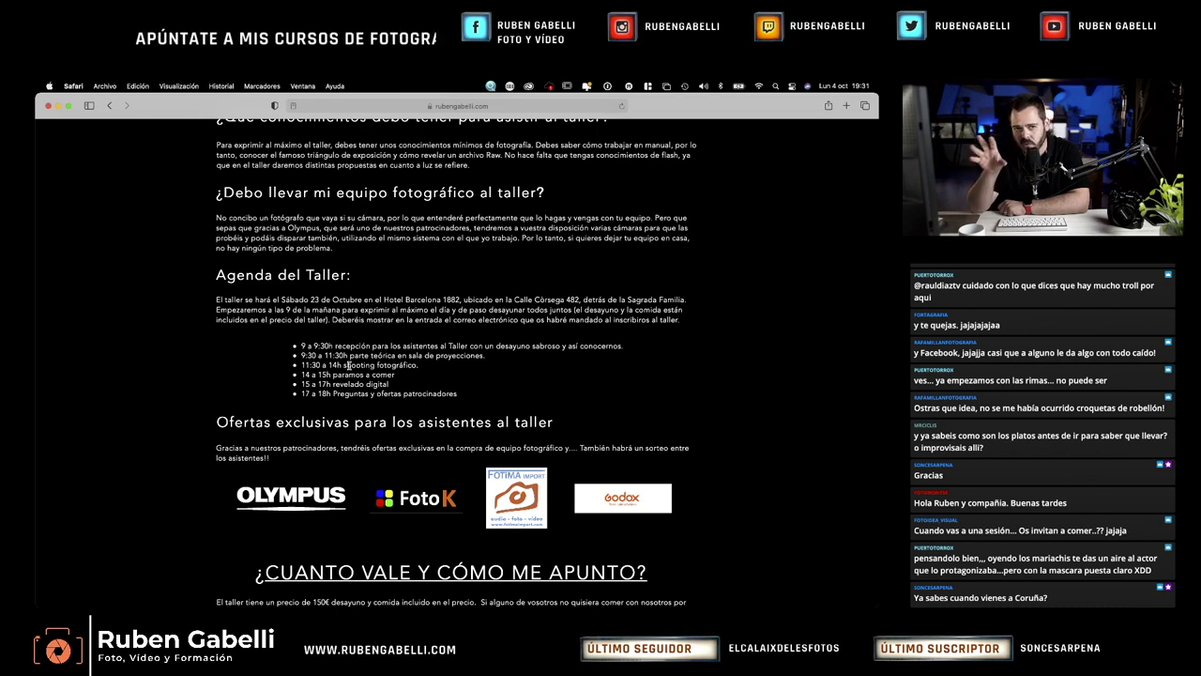
scroll(348, 365, down, 2)
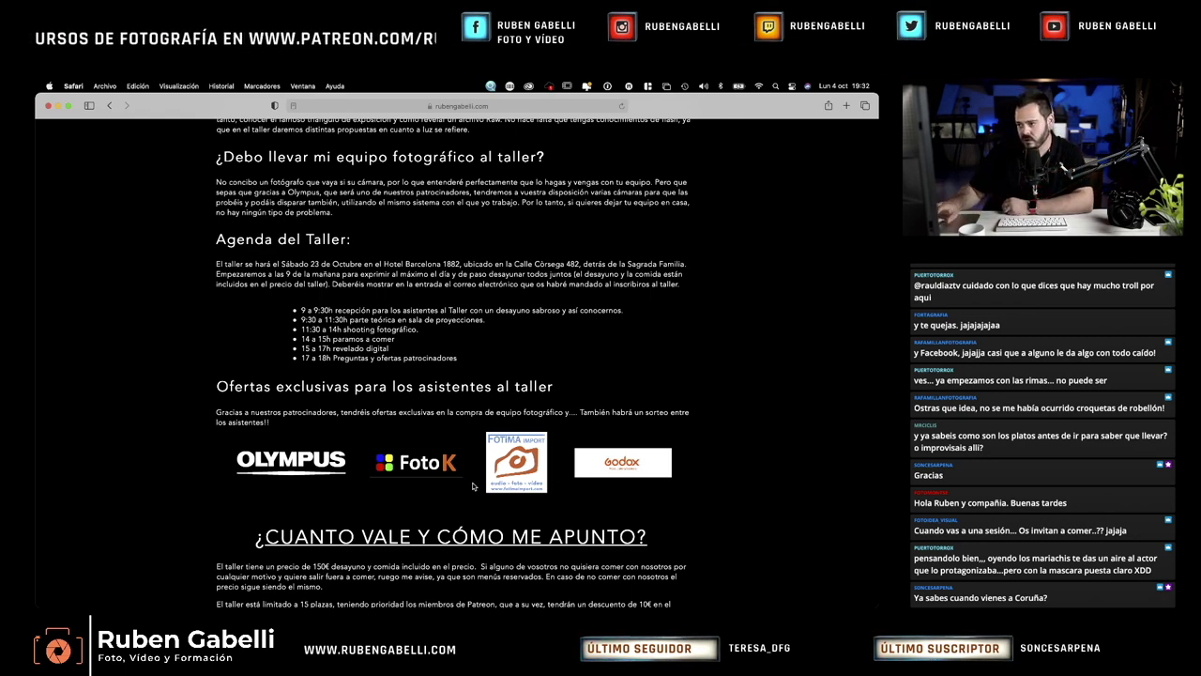
scroll(538, 323, up, 15)
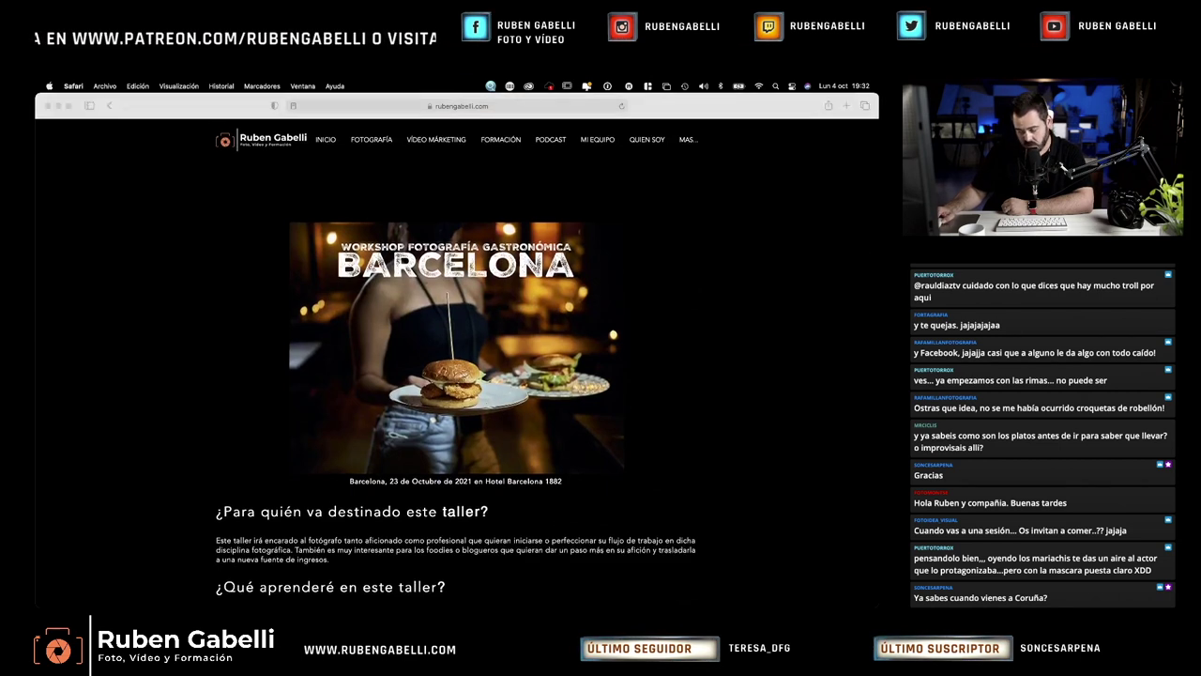
Switch back to Capture One and view the sausage close-up 0032_1 and the green pepper photos, 0027_1 and 0023_1
key(super+Tab)
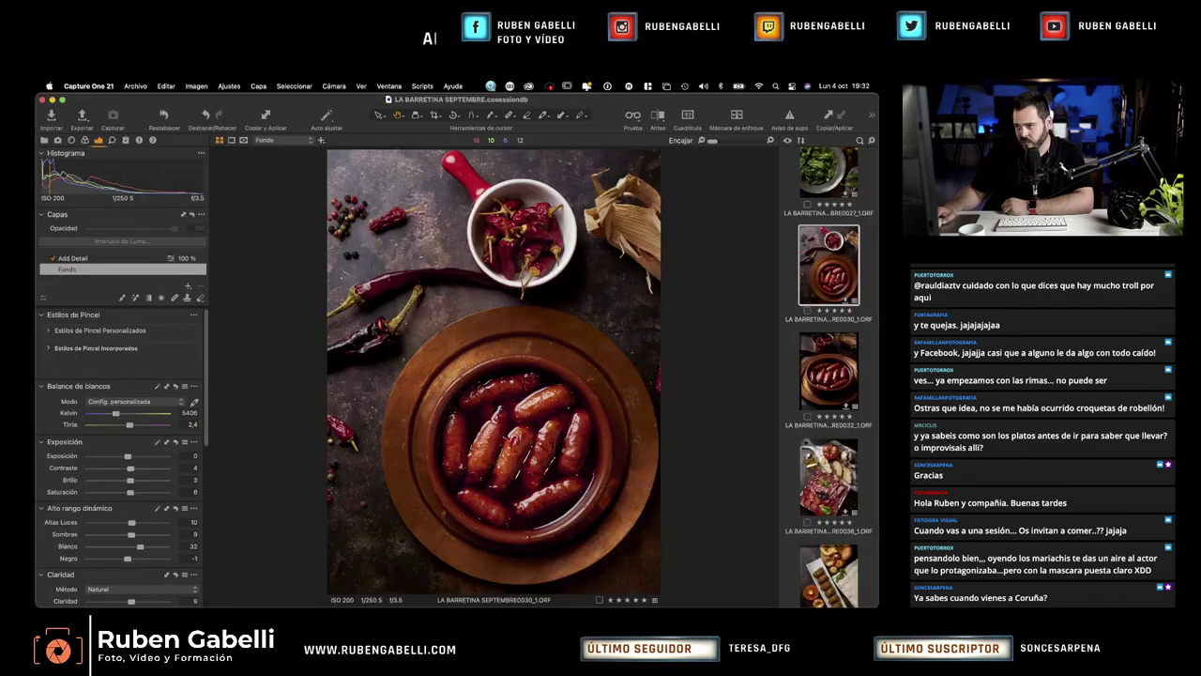
scroll(812, 340, up, 2)
scroll(813, 340, down, 1)
click(840, 405)
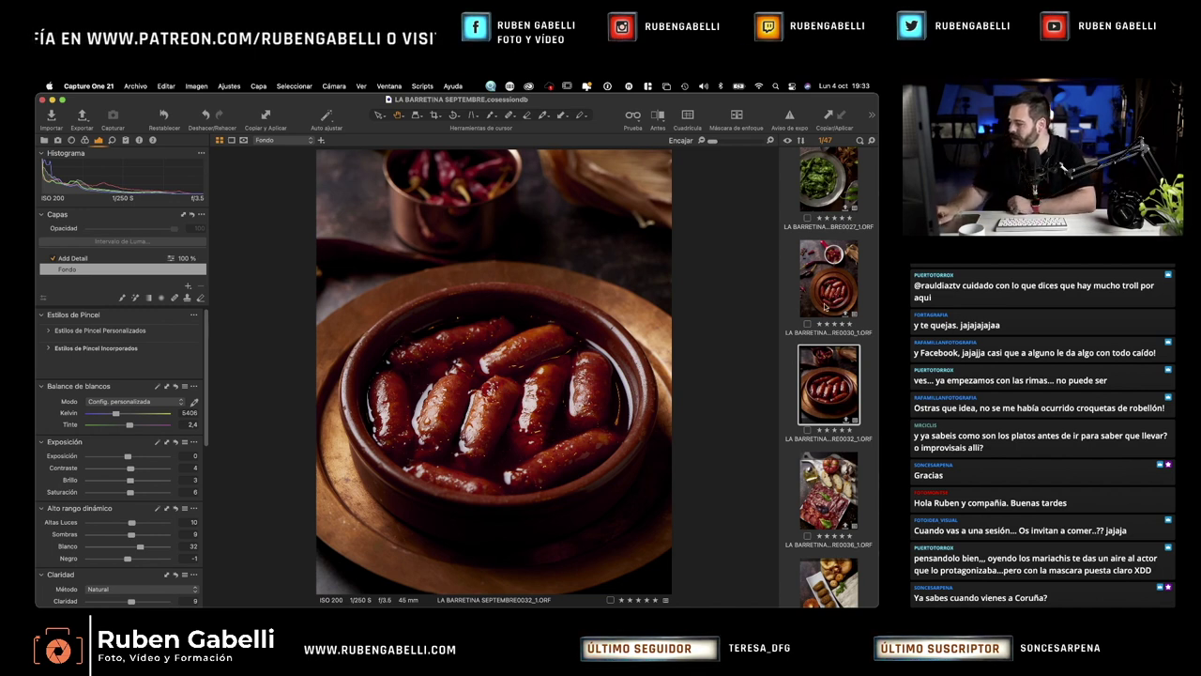
click(834, 192)
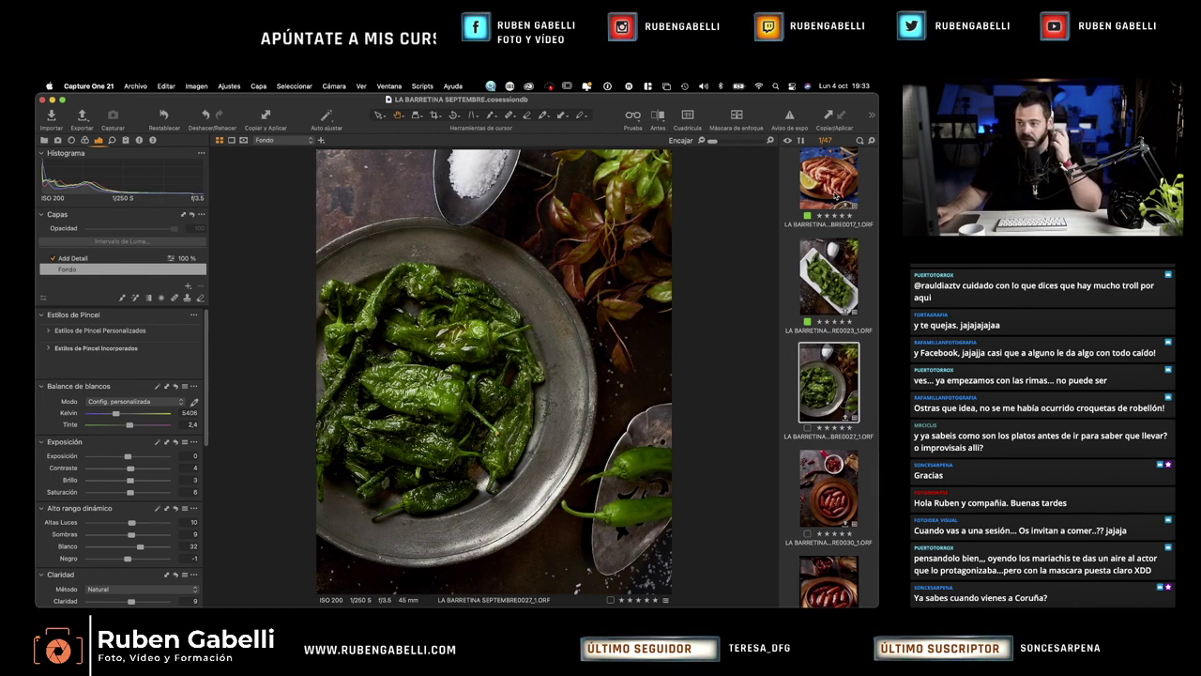
click(826, 255)
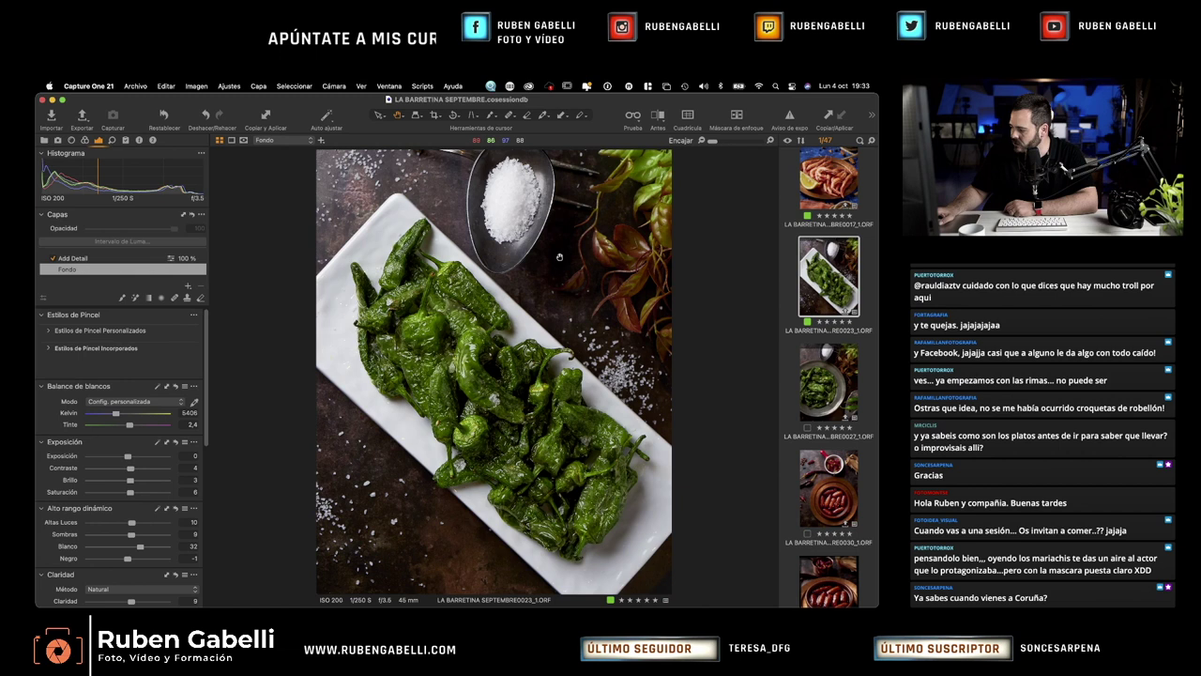
View the photo of green peppers on a round metal plate, 0027_1
click(834, 378)
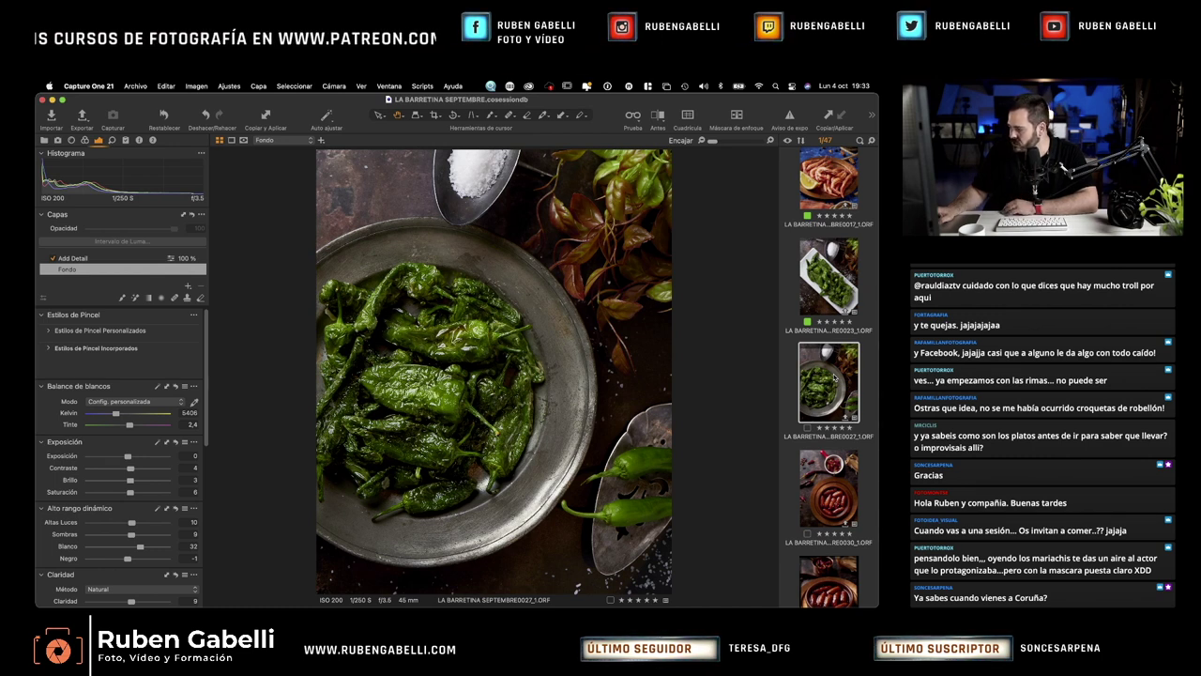
scroll(834, 378, up, 2)
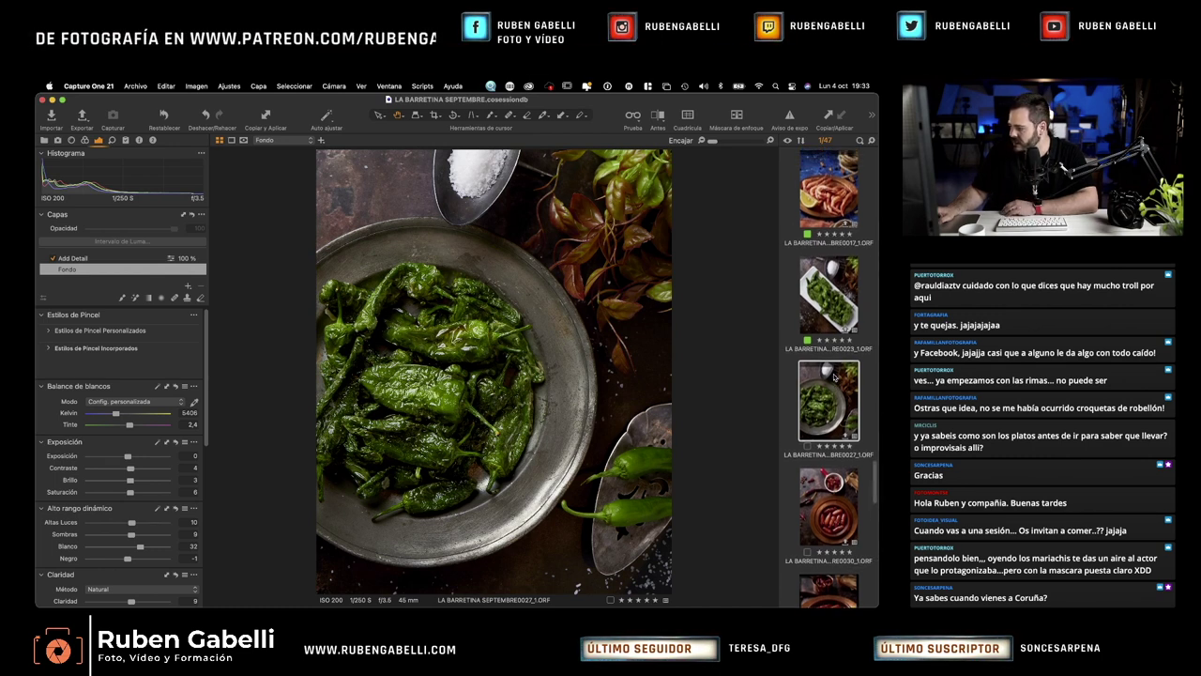
scroll(835, 378, up, 1)
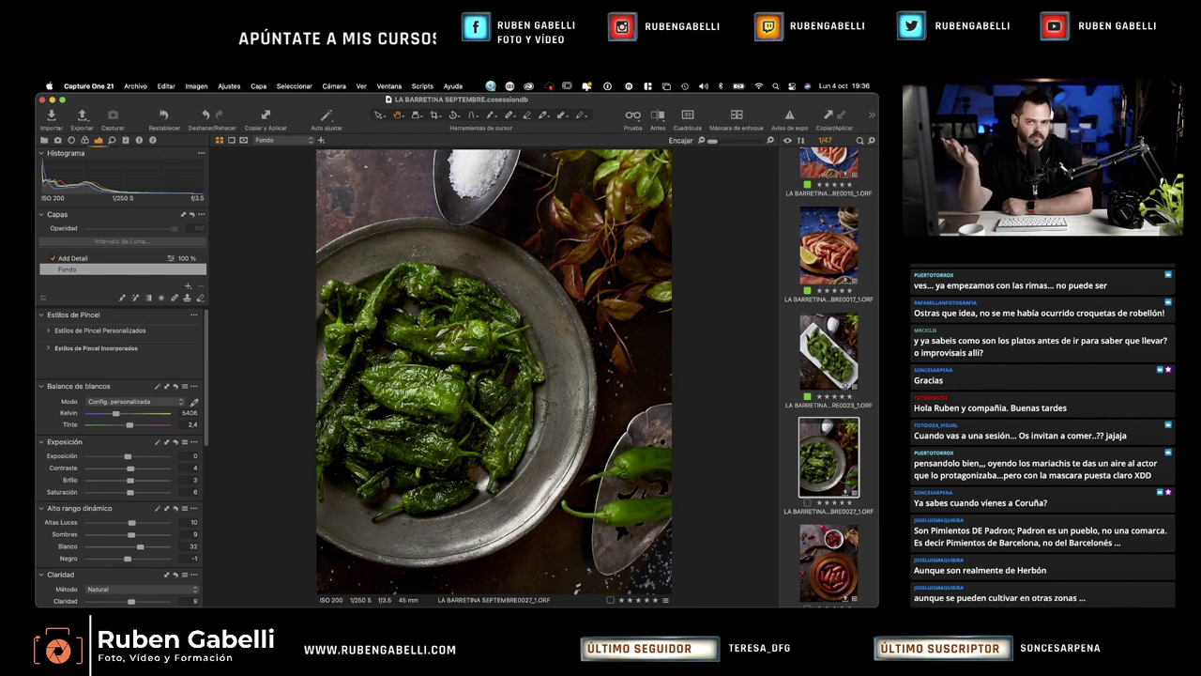
View the prawn photos 0017_1 and 0015_1, inspecting the rope and cinnamon in 0015_1 at 100% before returning to full view
scroll(835, 398, up, 3)
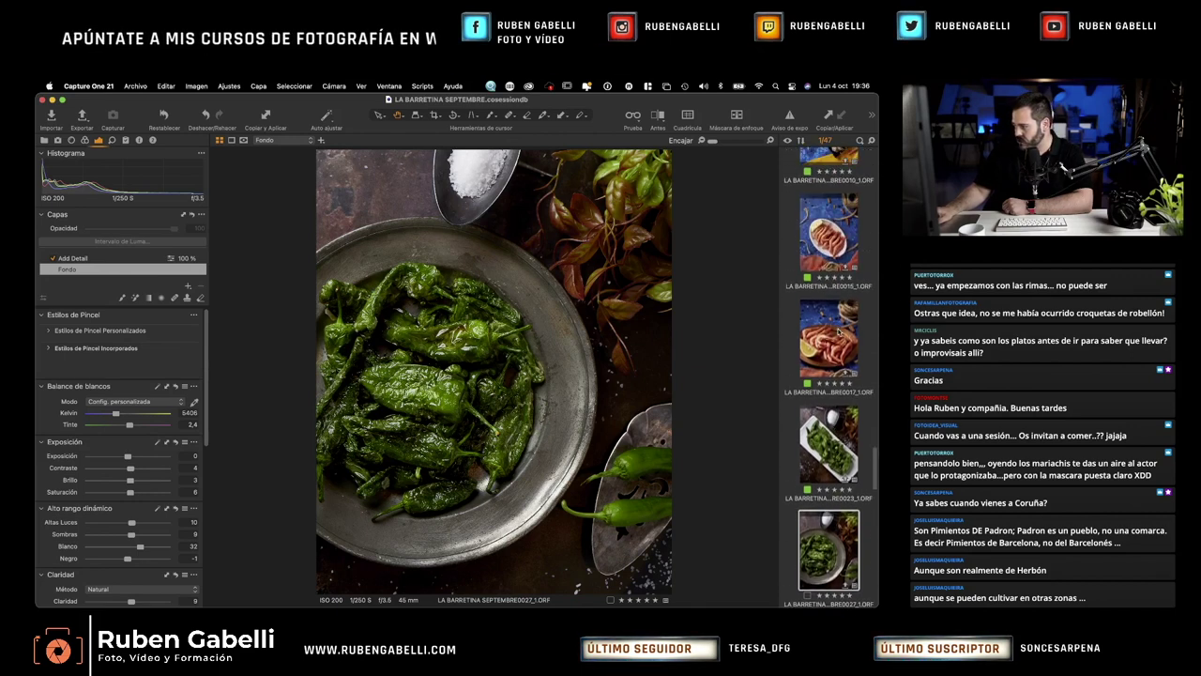
click(838, 329)
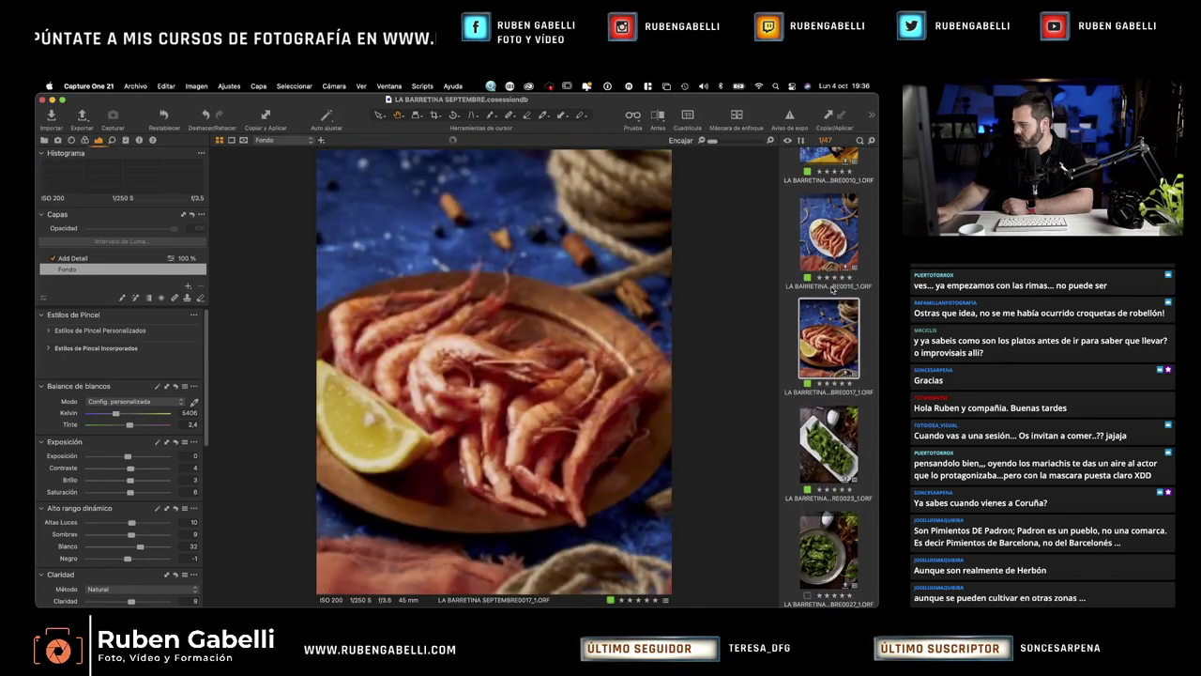
click(835, 239)
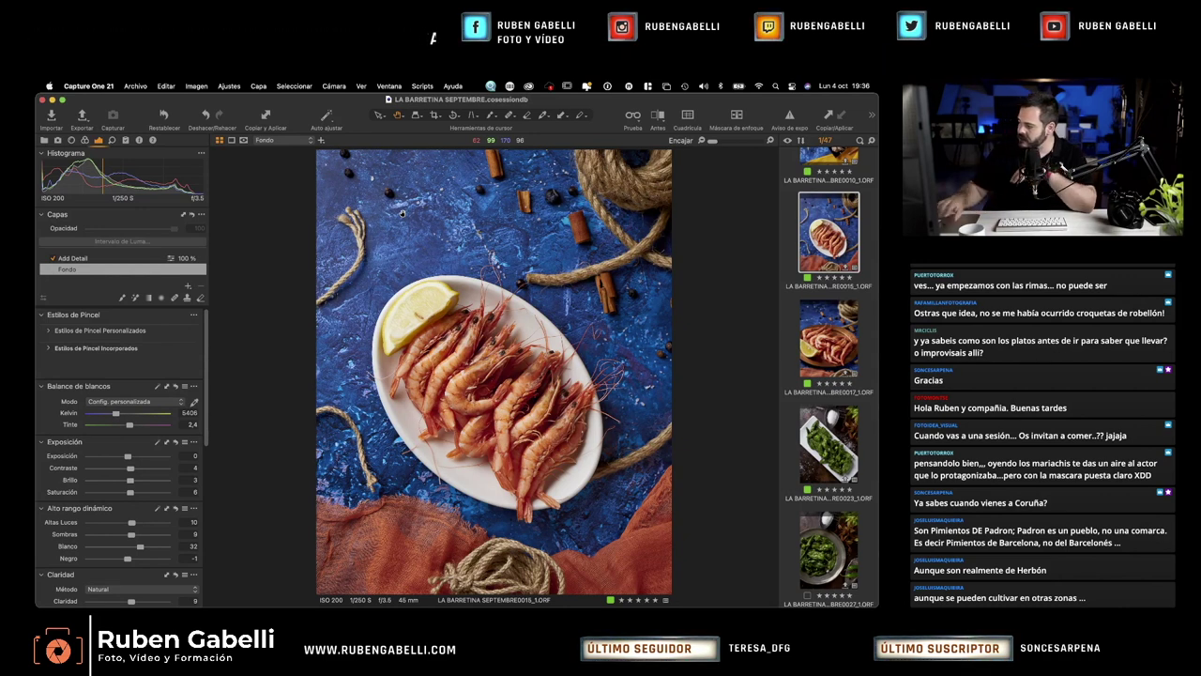
click(582, 220)
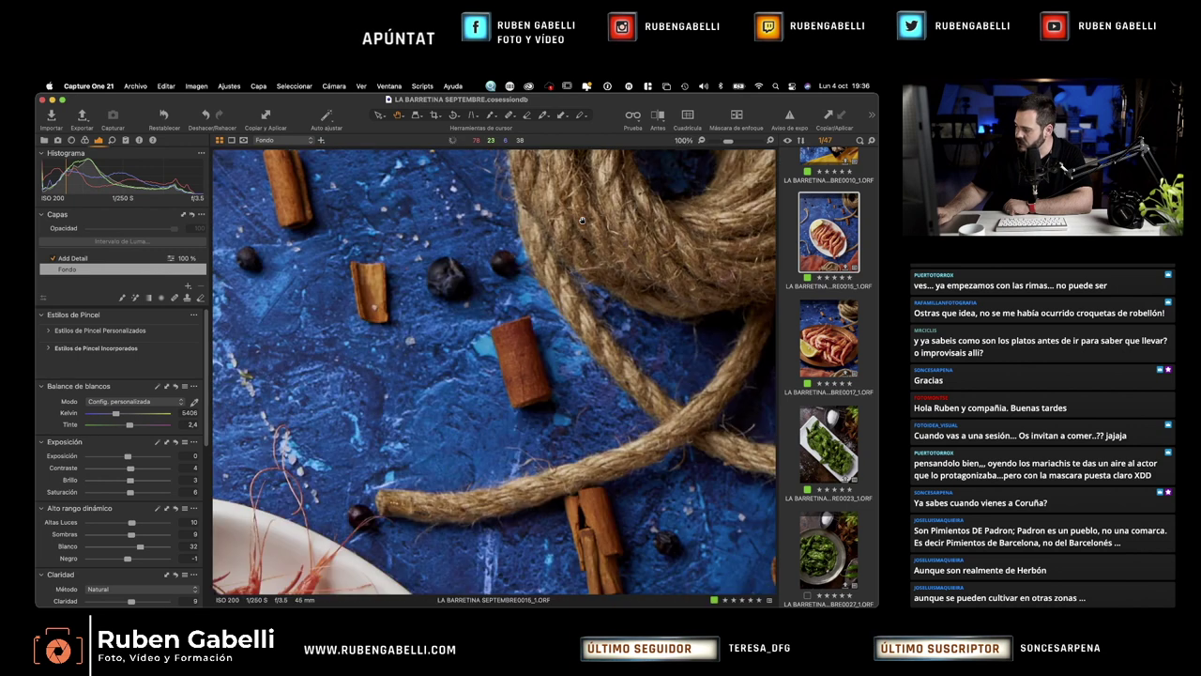
click(476, 342)
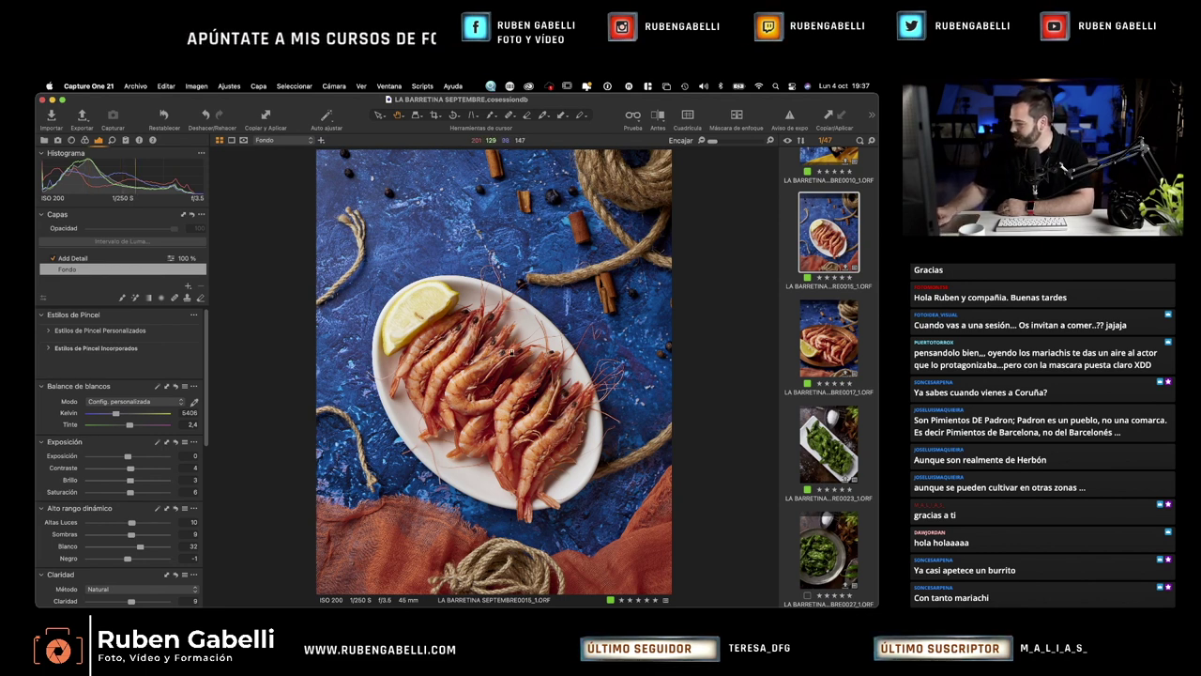
View the mushroom stew photo 0062_1, the salads 0057_1 and 0055_1, and the croquettes on a wooden board, 0047_1
scroll(822, 465, down, 15)
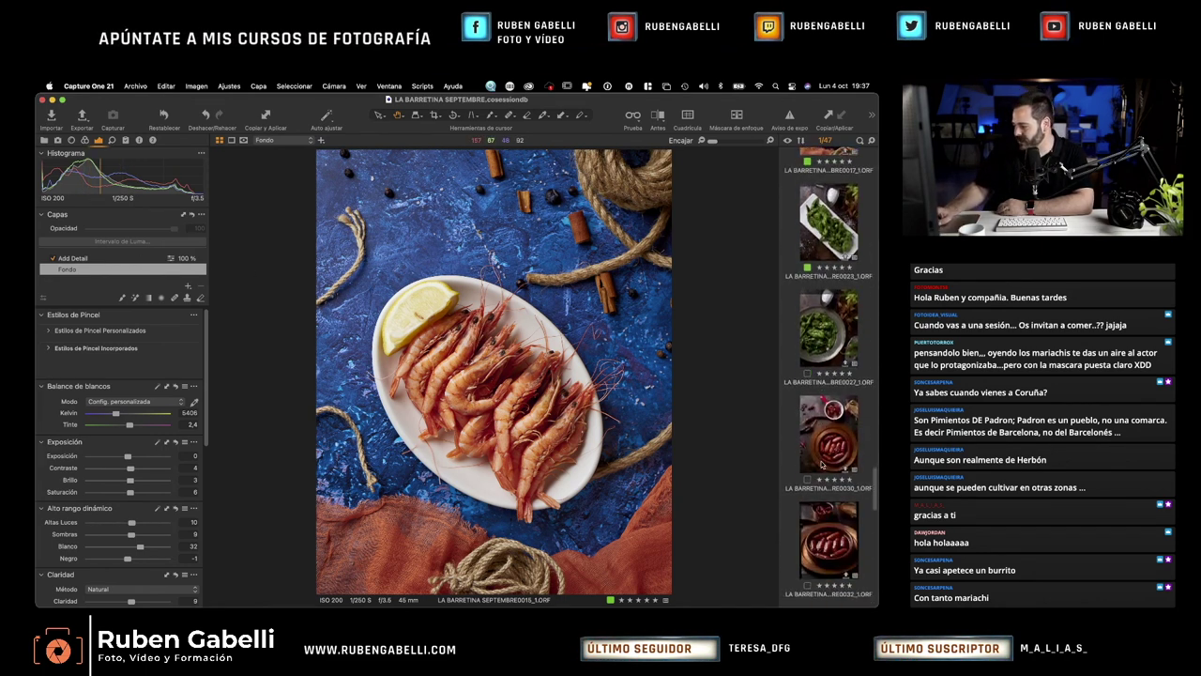
scroll(822, 464, down, 5)
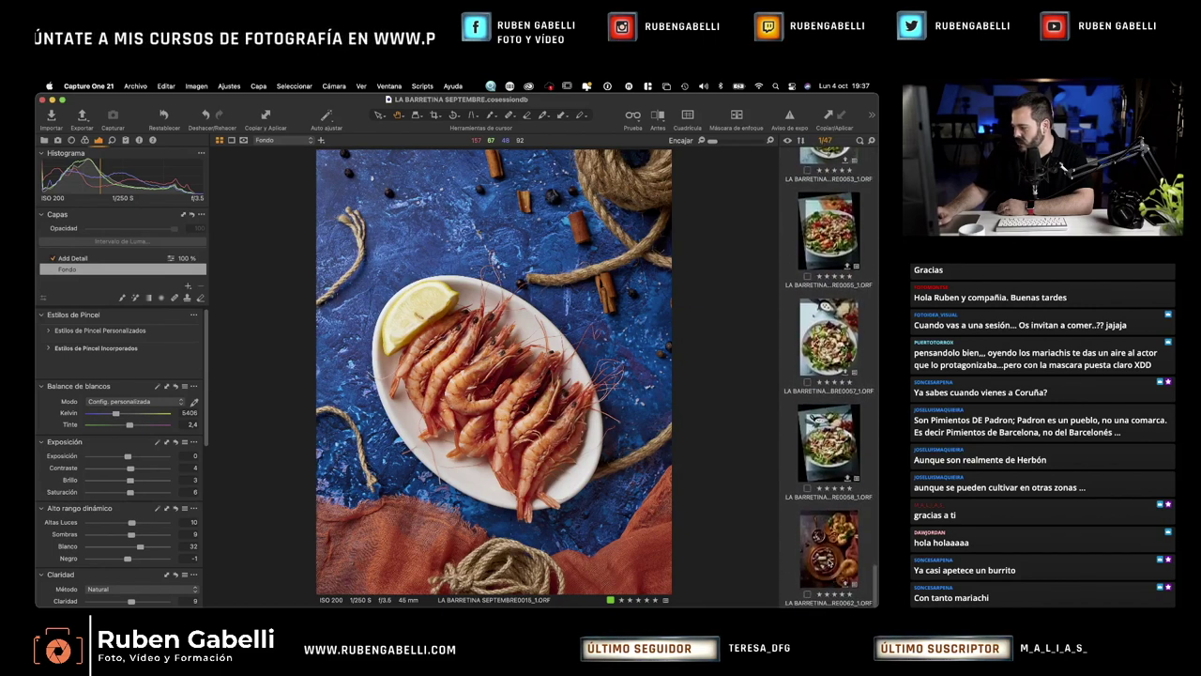
click(830, 554)
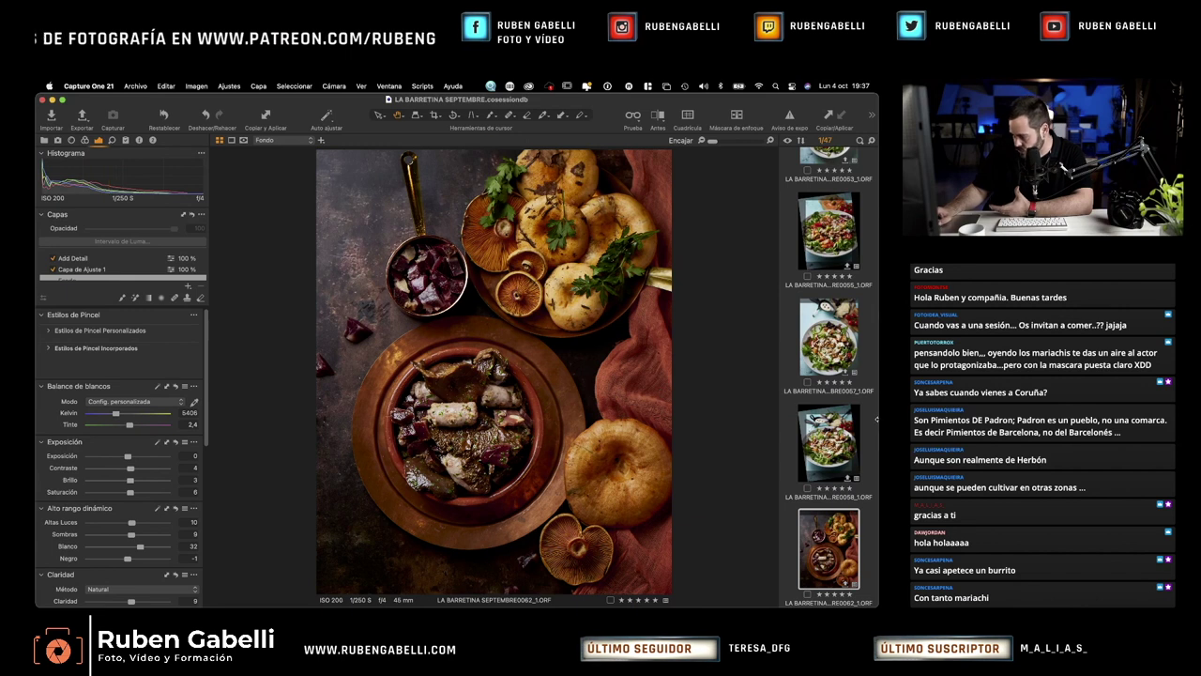
scroll(876, 420, up, 1)
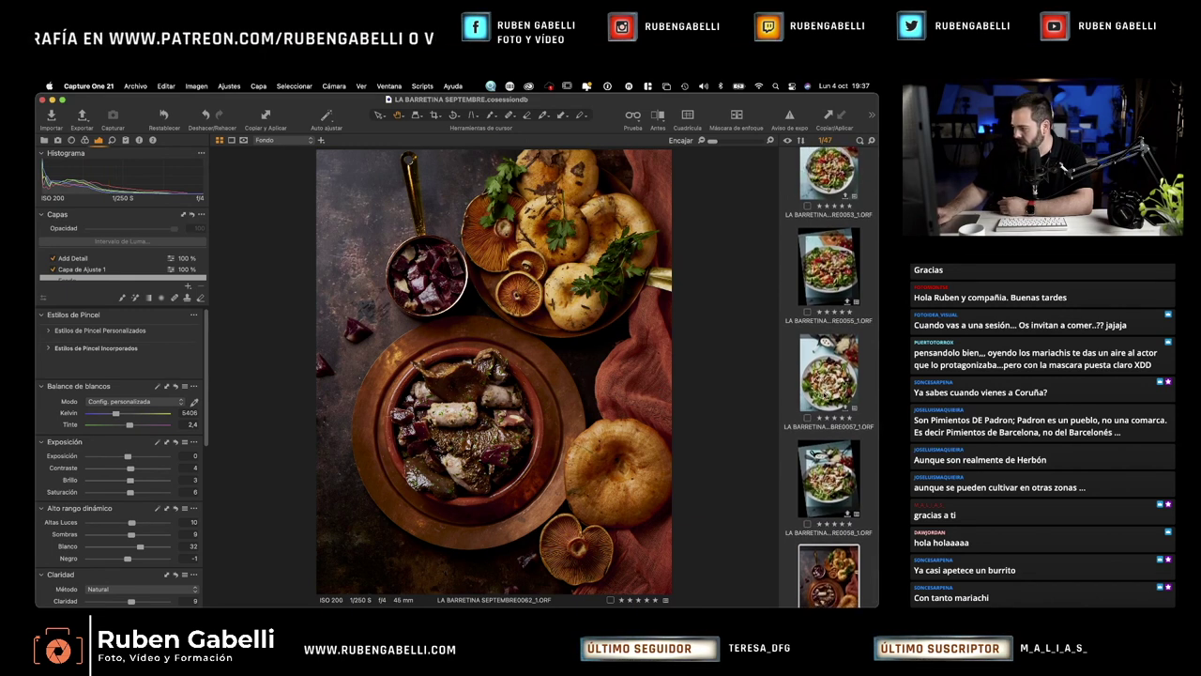
click(826, 385)
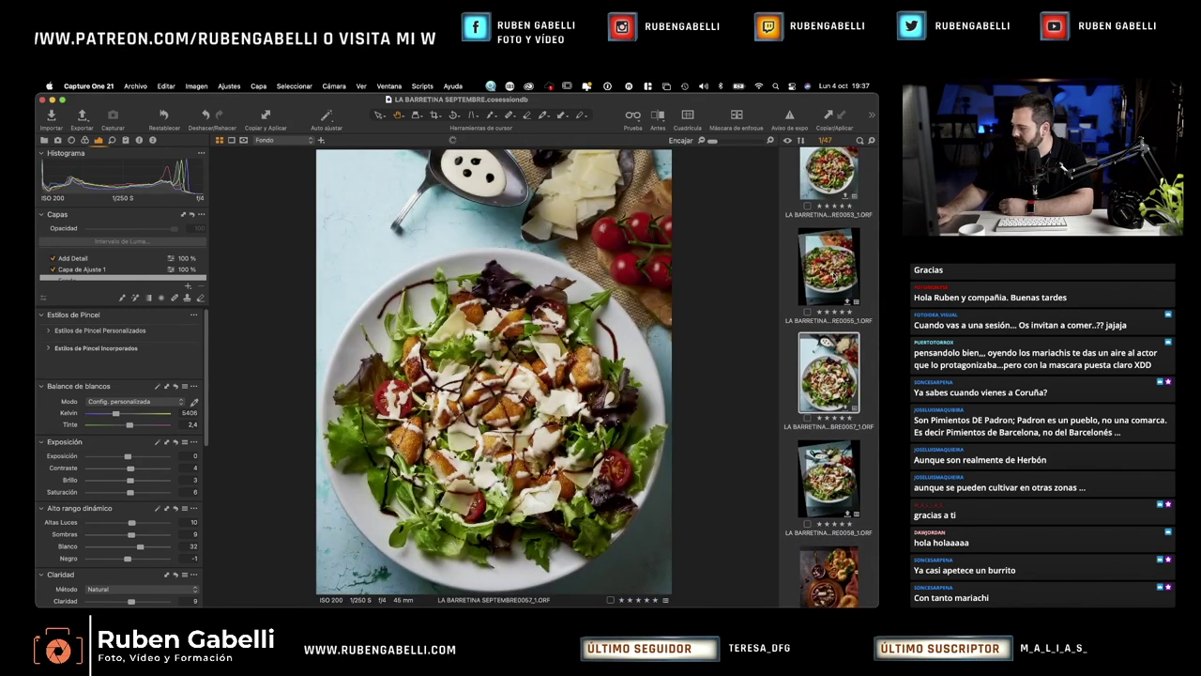
click(830, 273)
scroll(832, 282, up, 5)
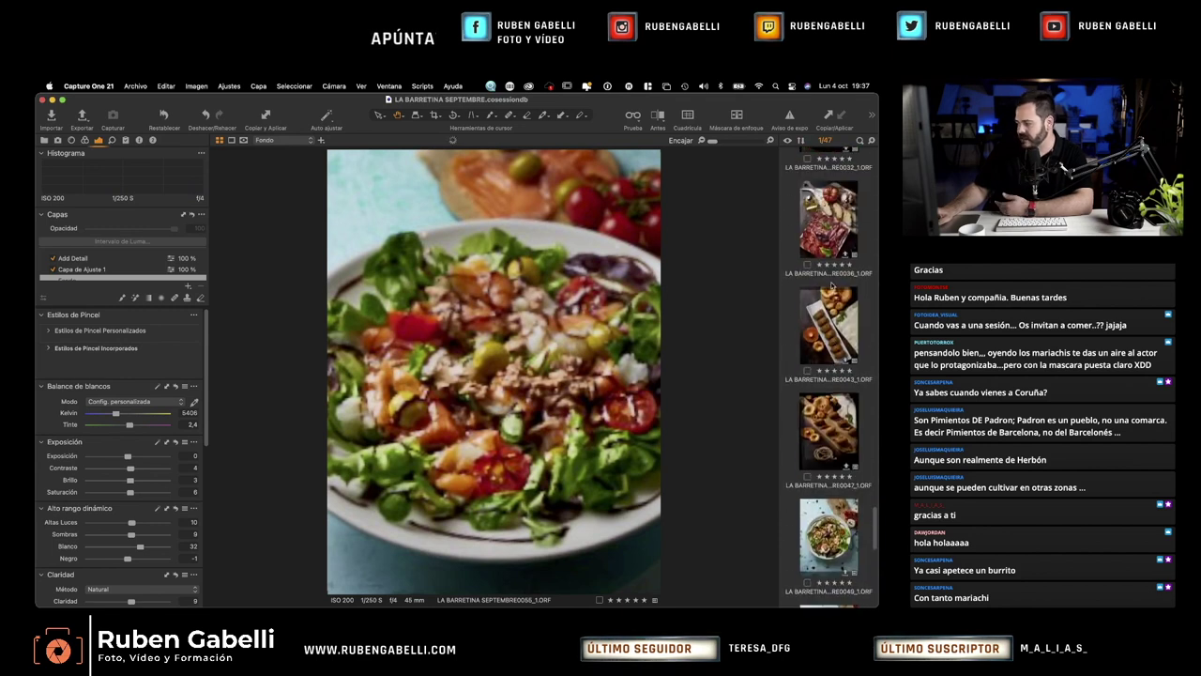
scroll(820, 413, up, 1)
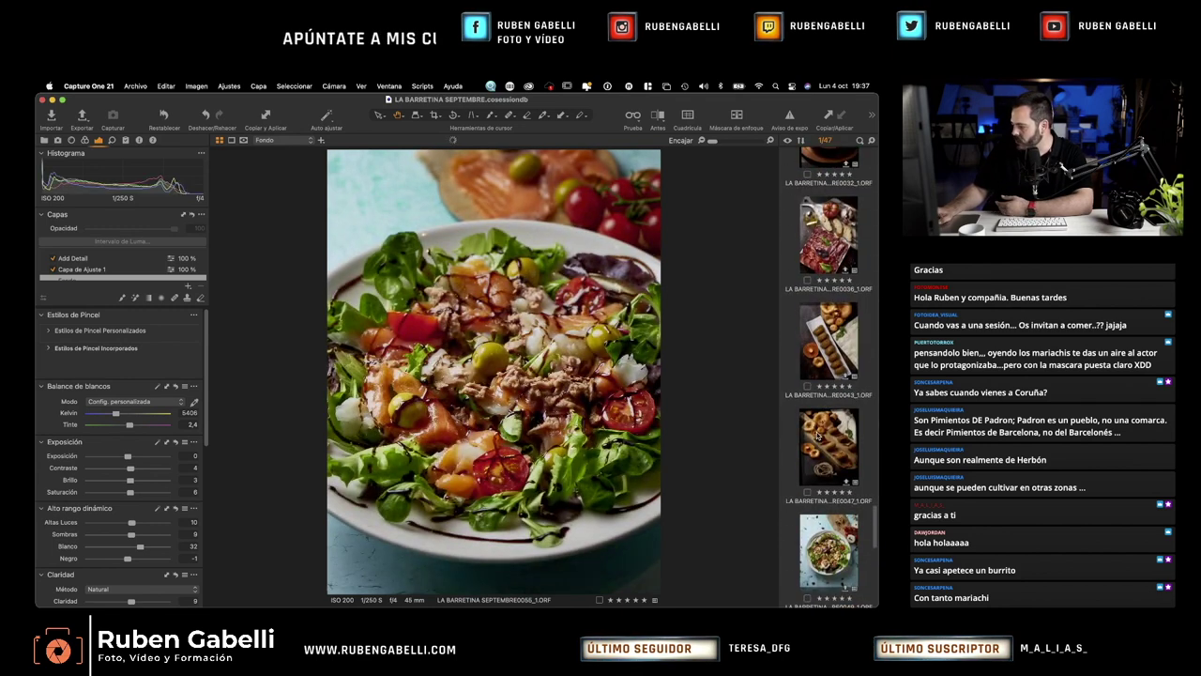
click(818, 436)
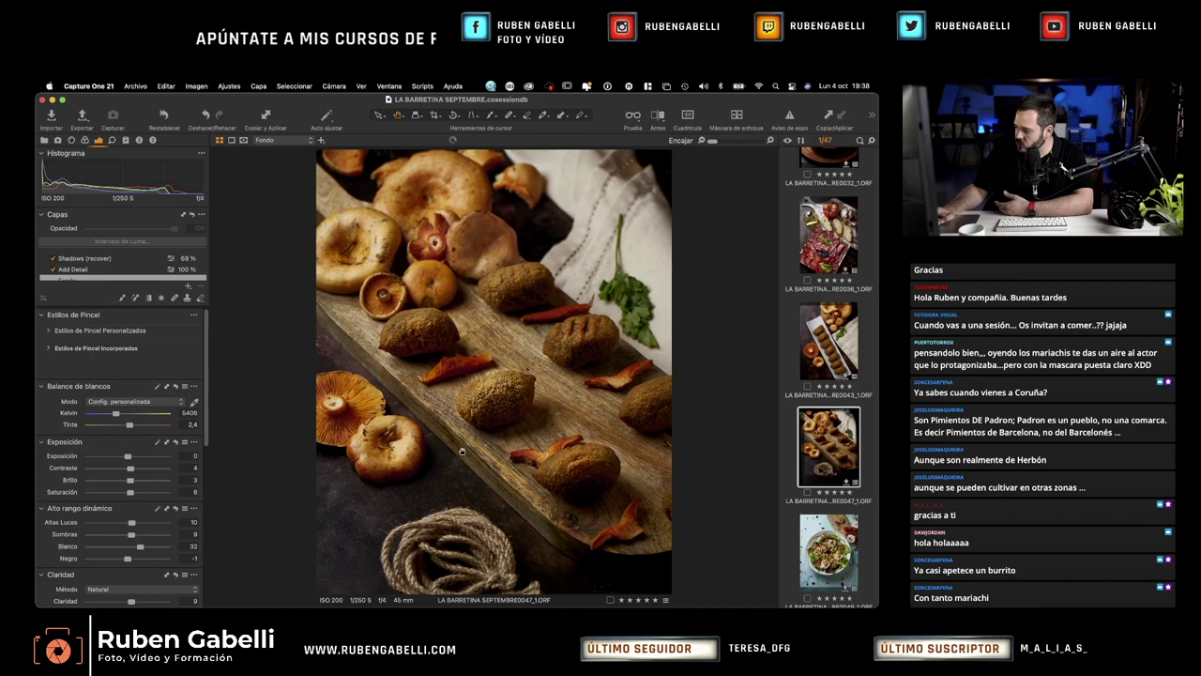
Return to the overhead prawn photo 0015_1, inspect its cinnamon sticks at 100% zoom, and restore the full view
scroll(828, 375, up, 10)
scroll(821, 263, up, 10)
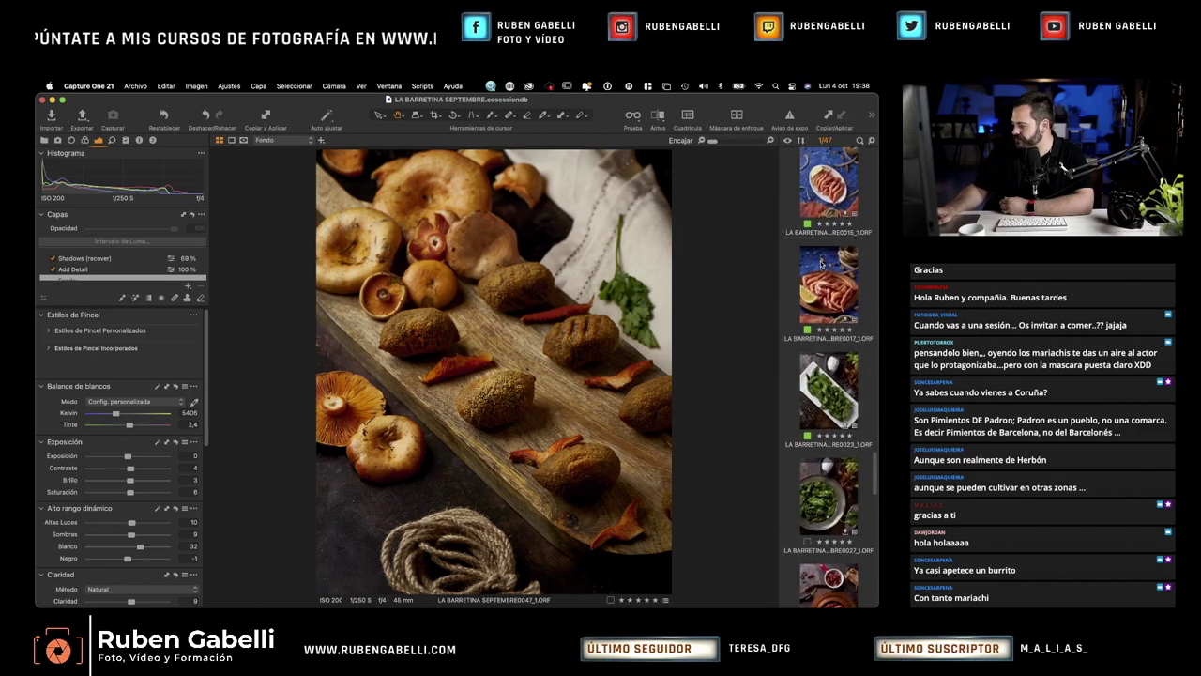
click(821, 261)
click(826, 221)
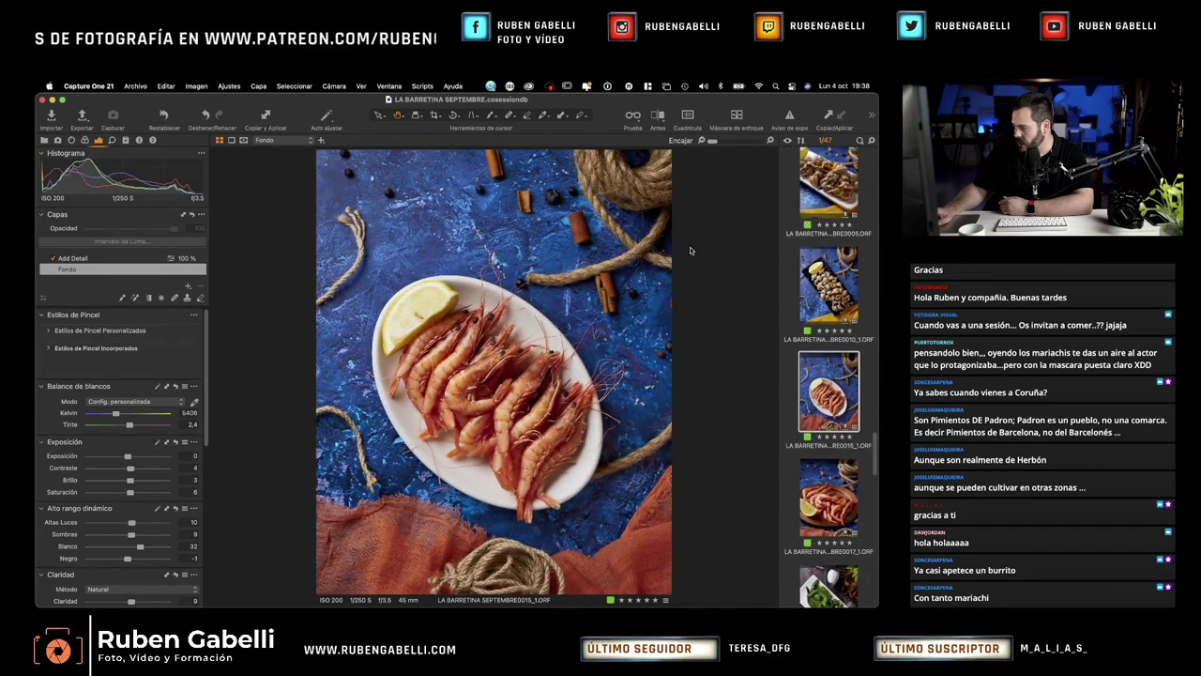
click(606, 290)
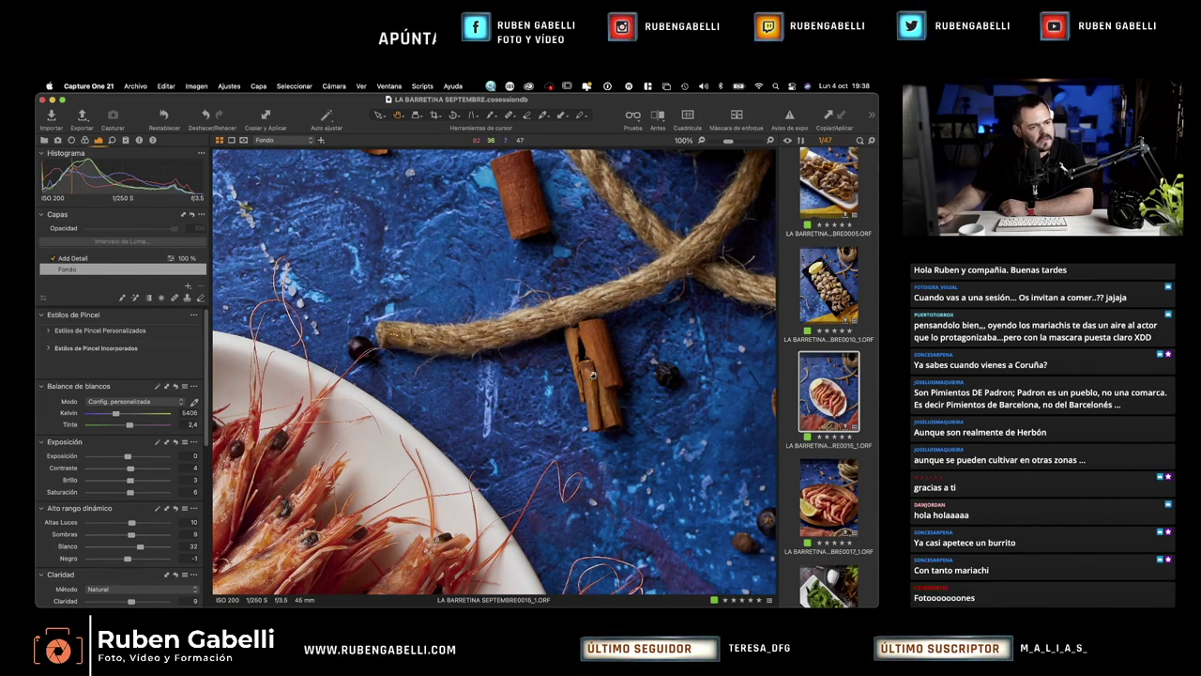
click(593, 374)
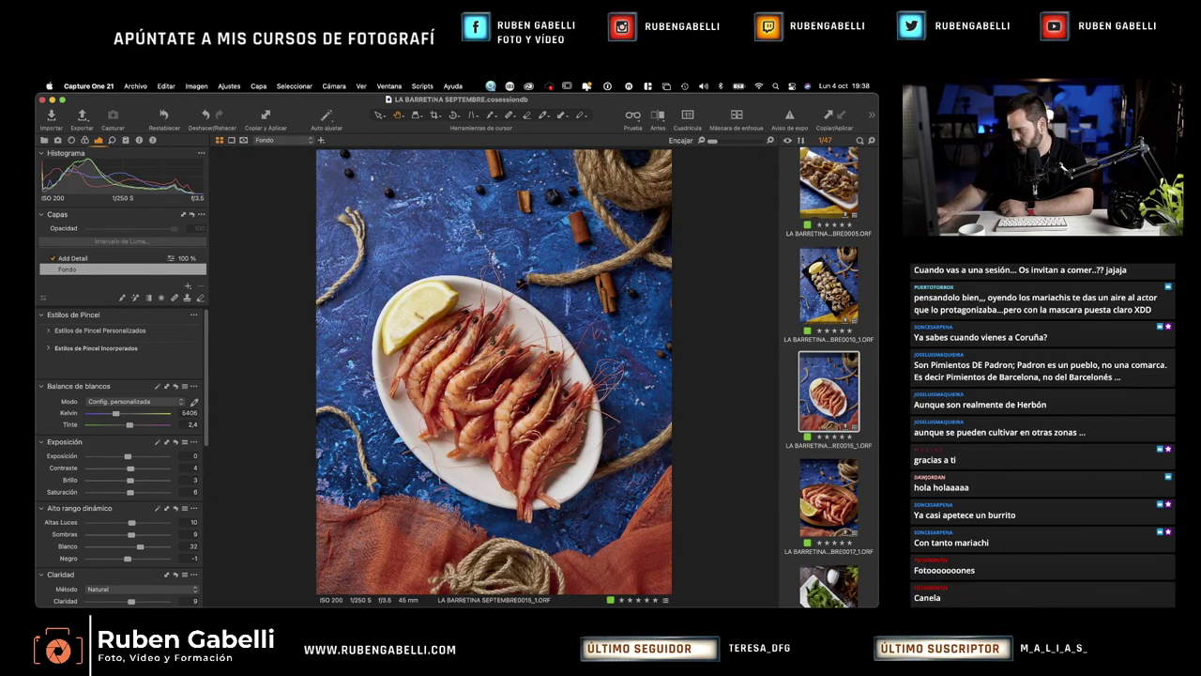
Compare the two sea snail photos, the overhead 0010_1 and the close-up 0005
click(829, 283)
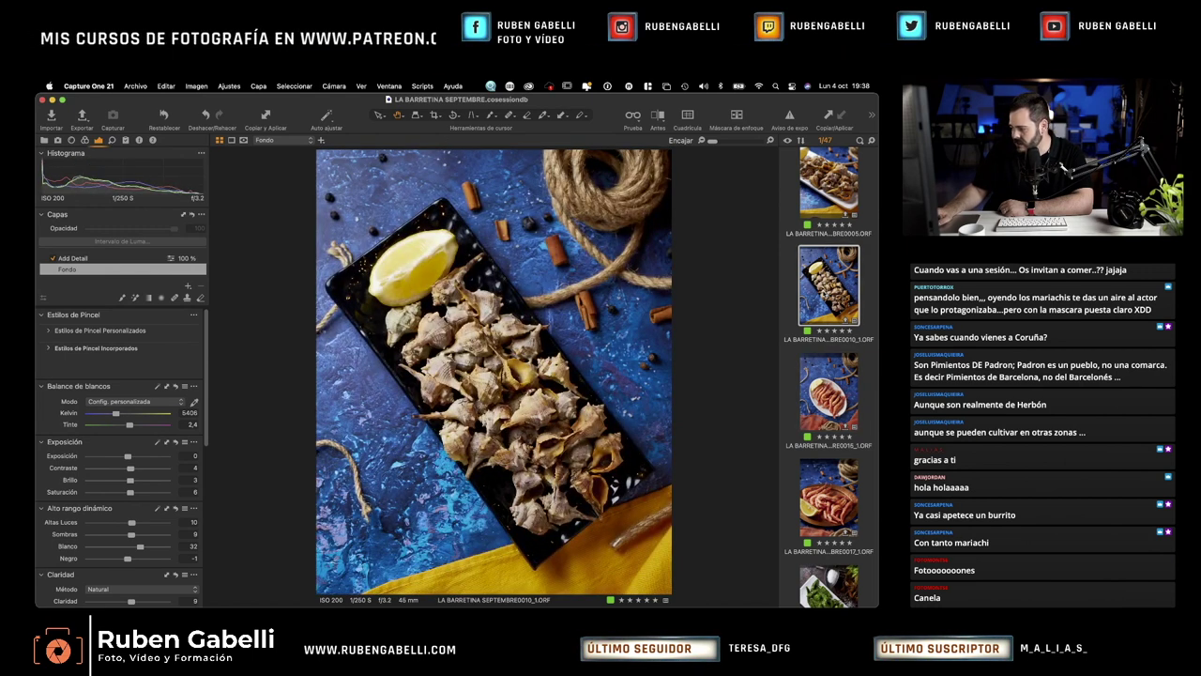
scroll(824, 298, up, 2)
scroll(824, 298, up, 1)
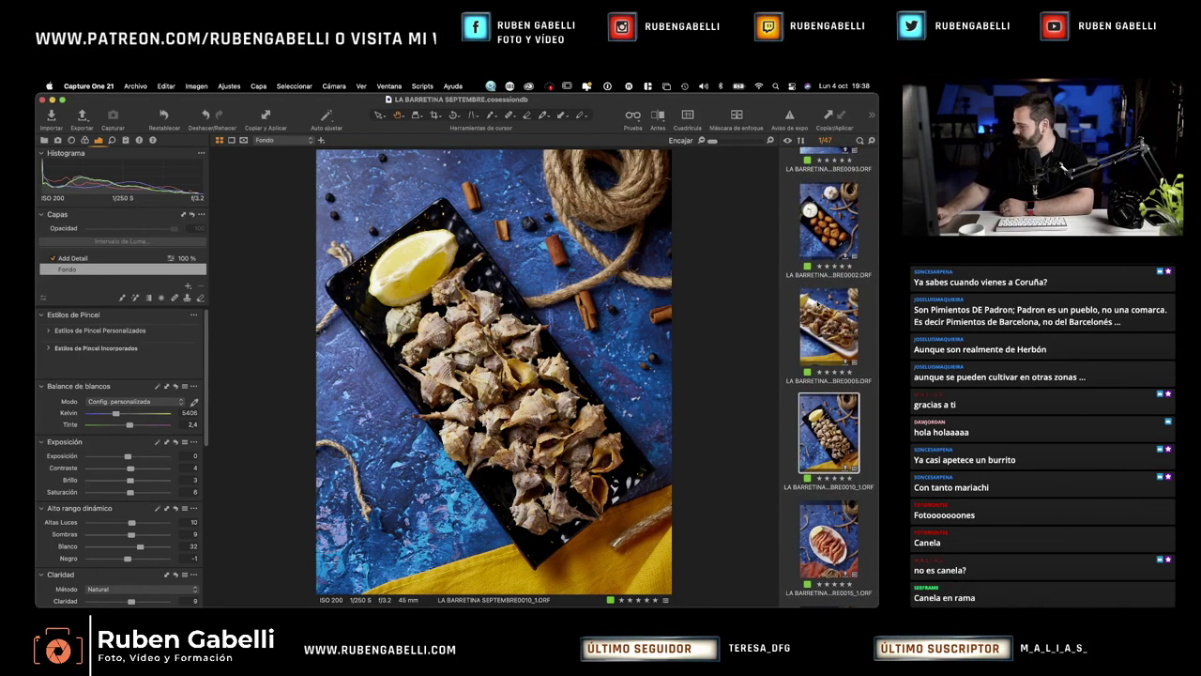
click(816, 318)
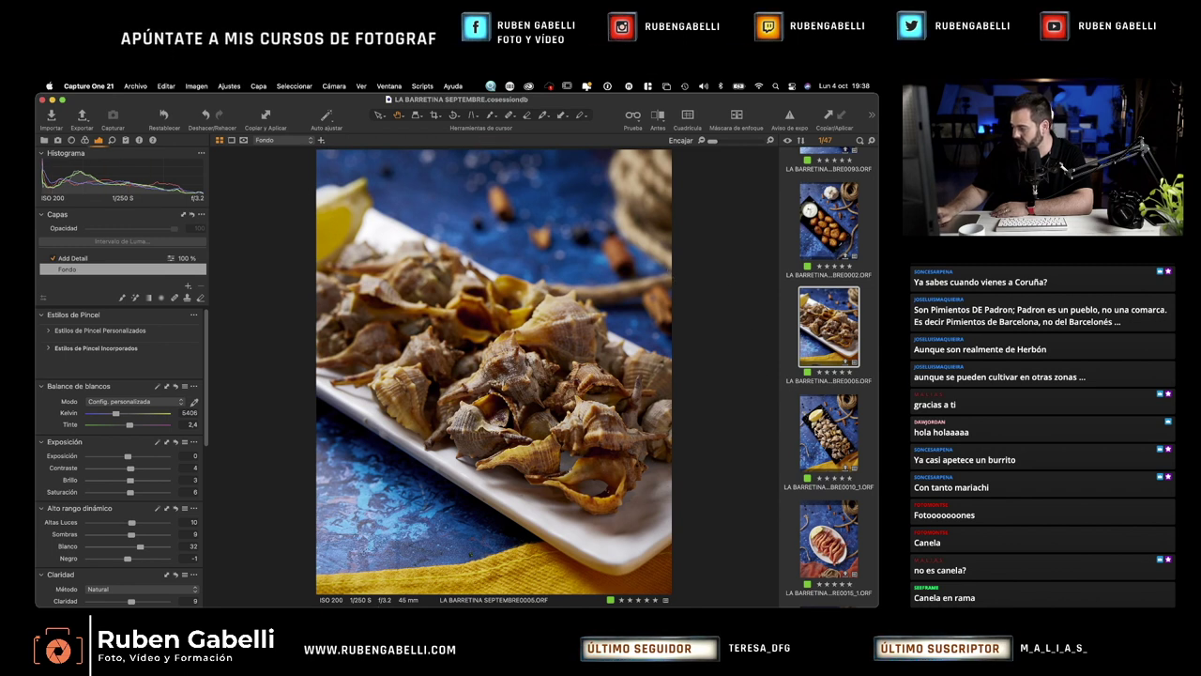
click(817, 430)
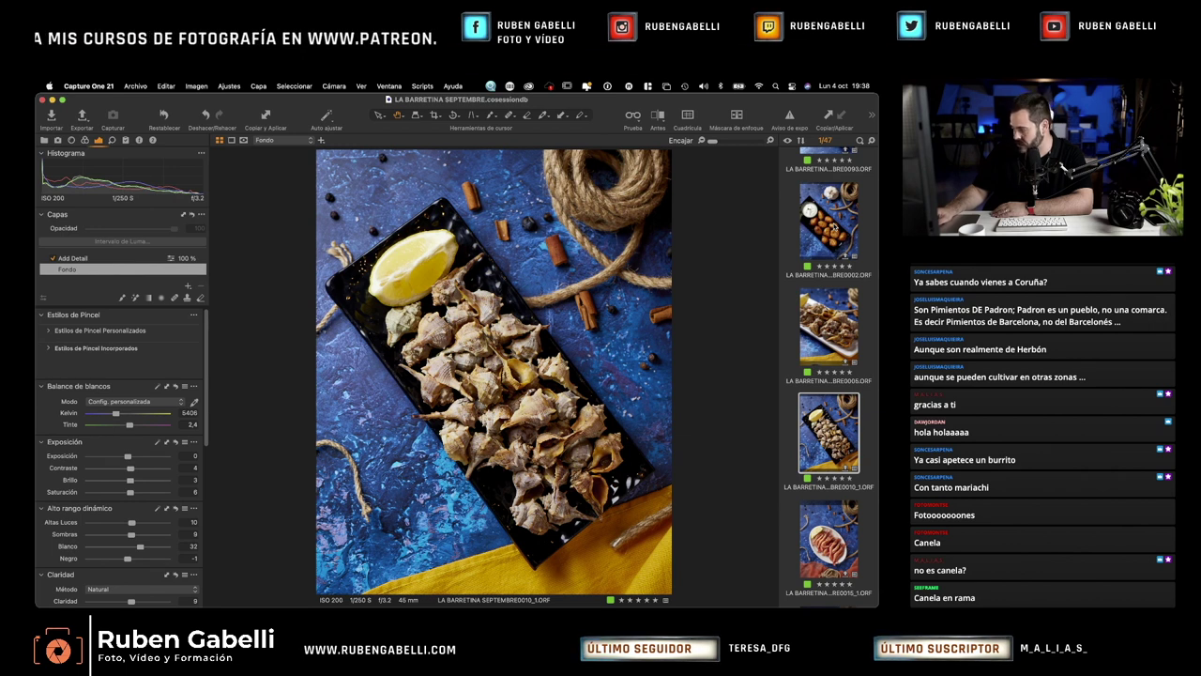
View the overhead fritters photo 0002, the fried fish 0091 and the fritters close-up 0093, ending on 0002
click(828, 221)
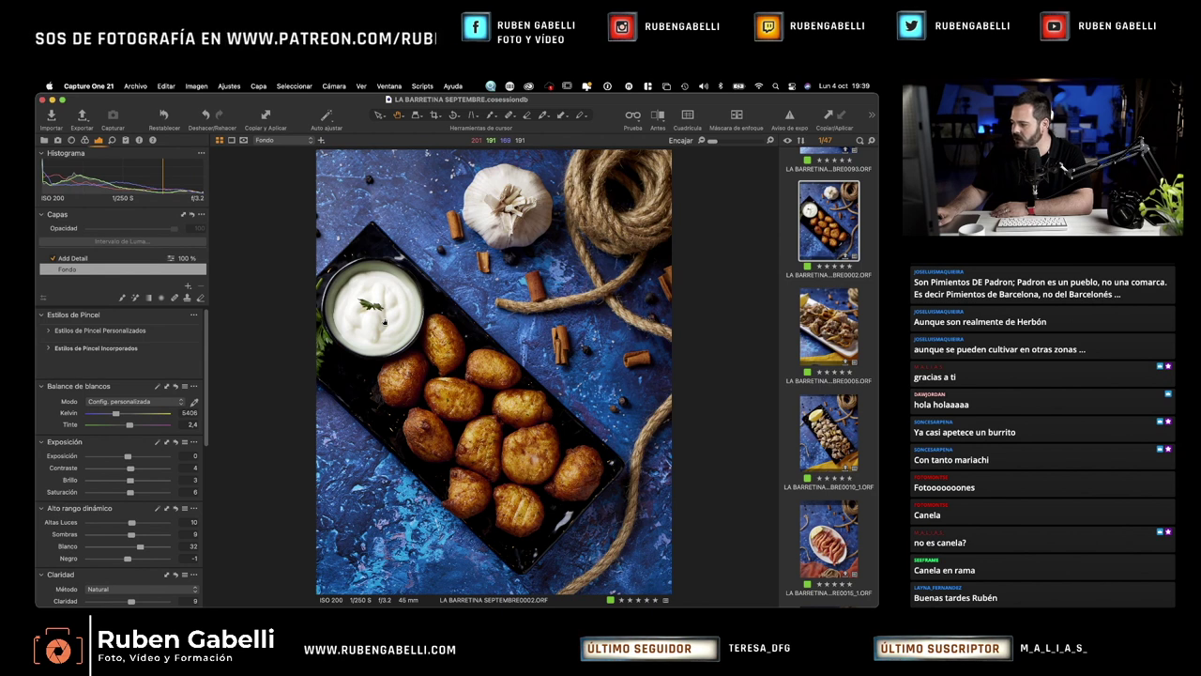
scroll(823, 294, up, 2)
scroll(825, 295, up, 2)
scroll(824, 296, up, 3)
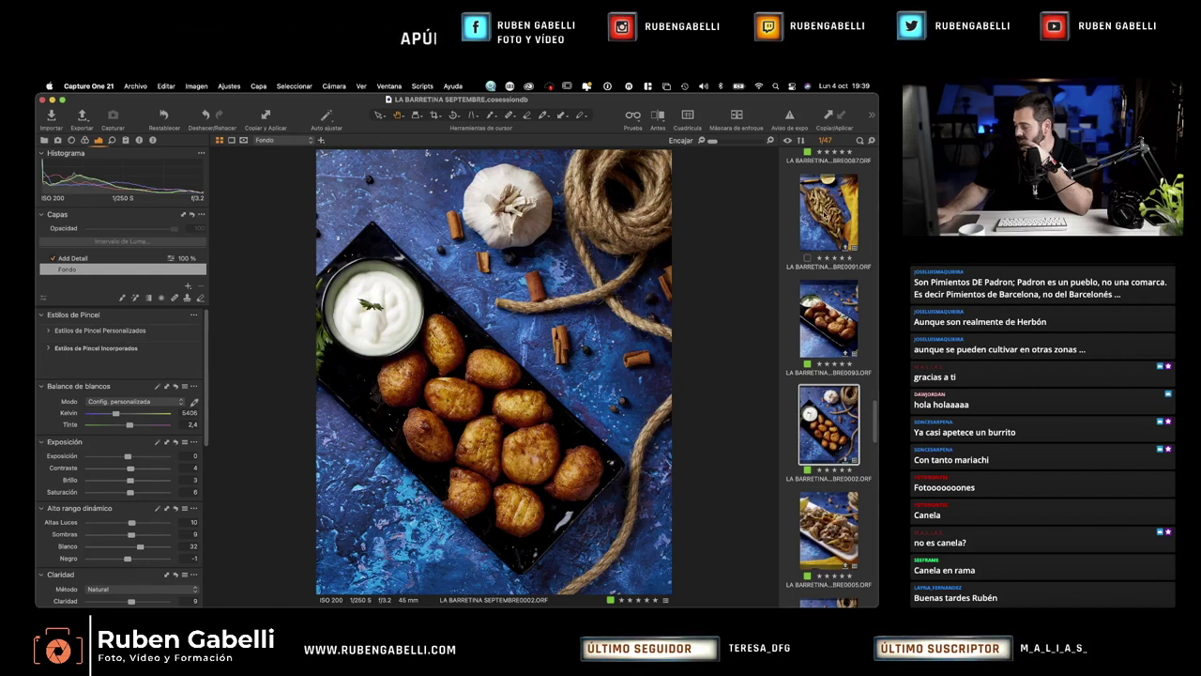
click(826, 212)
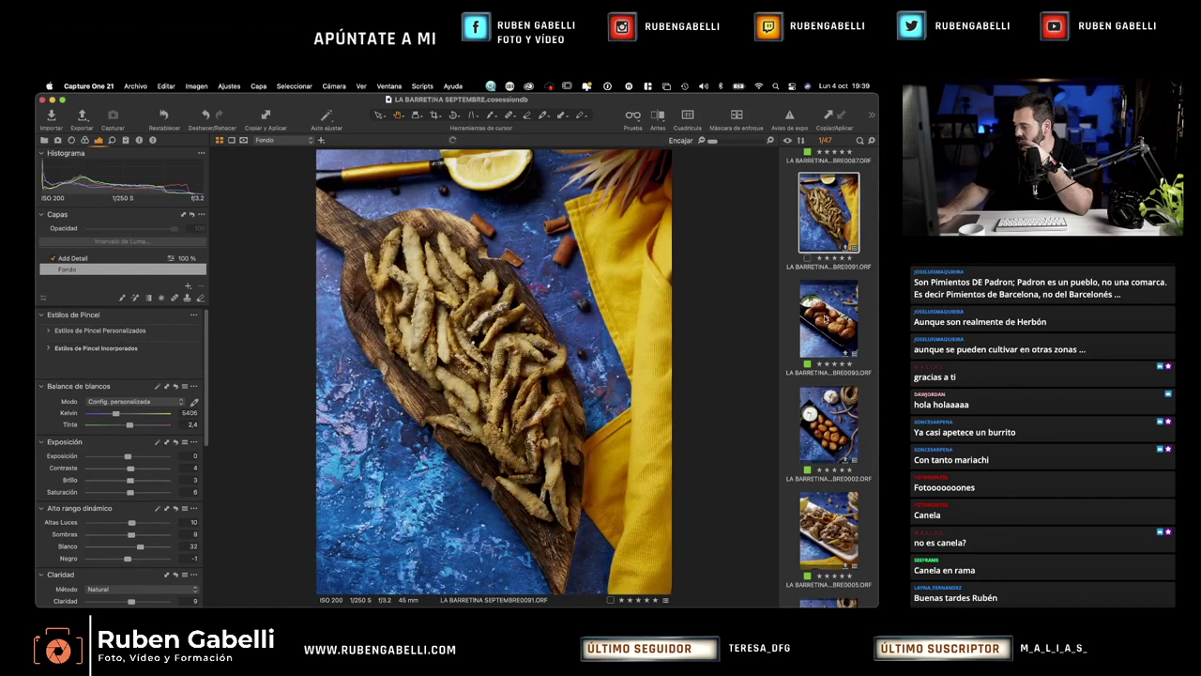
click(825, 319)
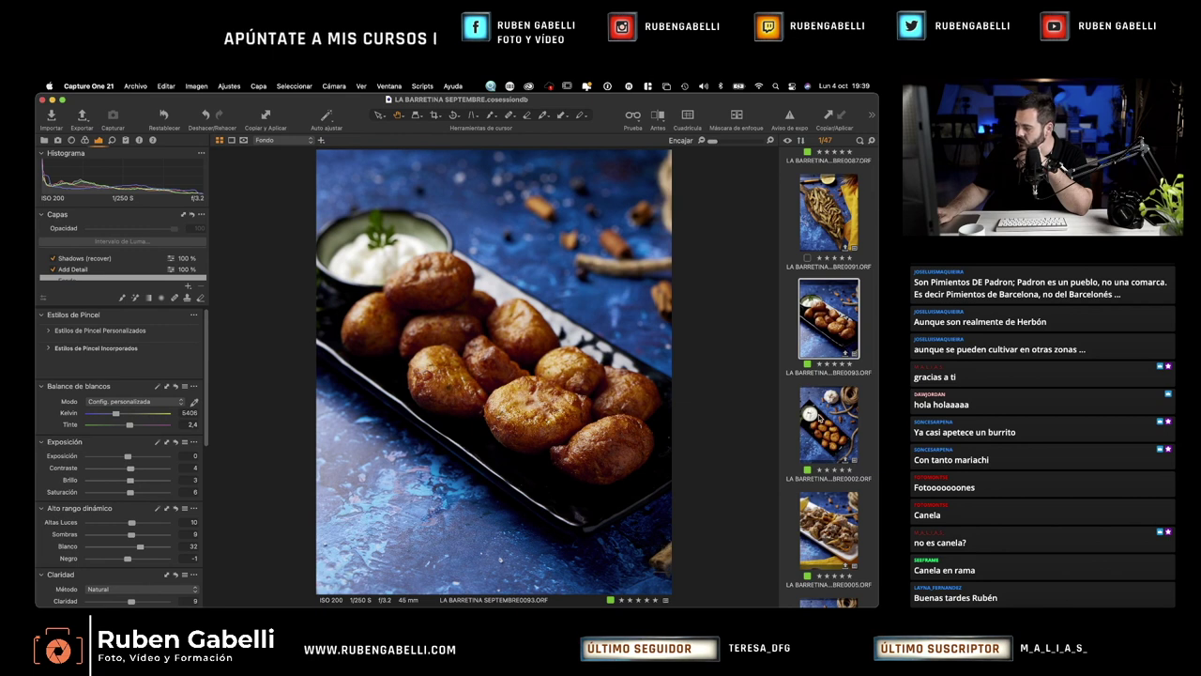
click(819, 418)
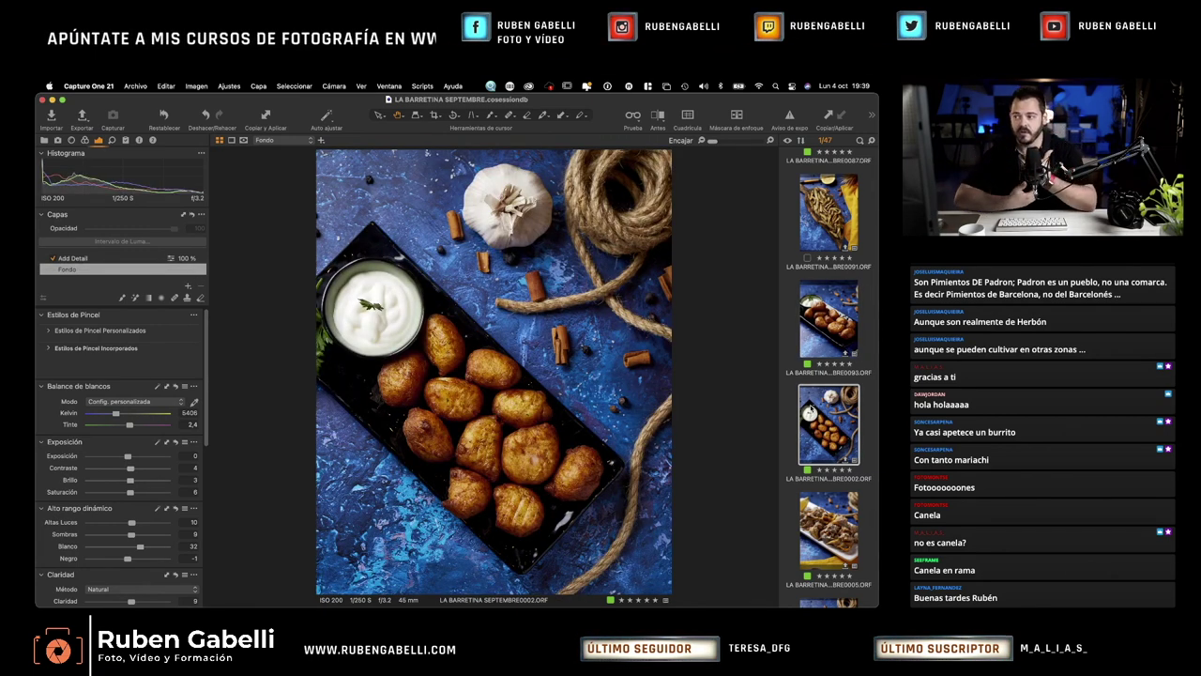
View the mushroom stew photo 0062_1 again, followed by the sausage photos 0030_1 and 0032_1
scroll(842, 411, down, 10)
scroll(843, 411, down, 5)
click(829, 549)
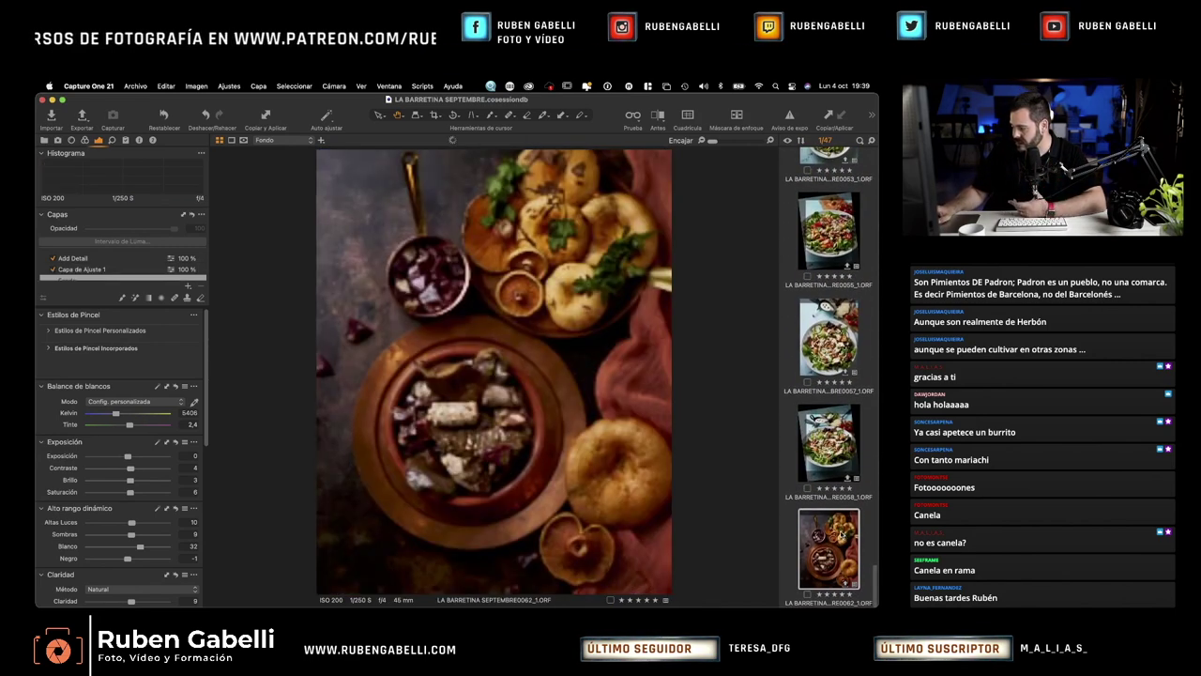
scroll(842, 533, up, 10)
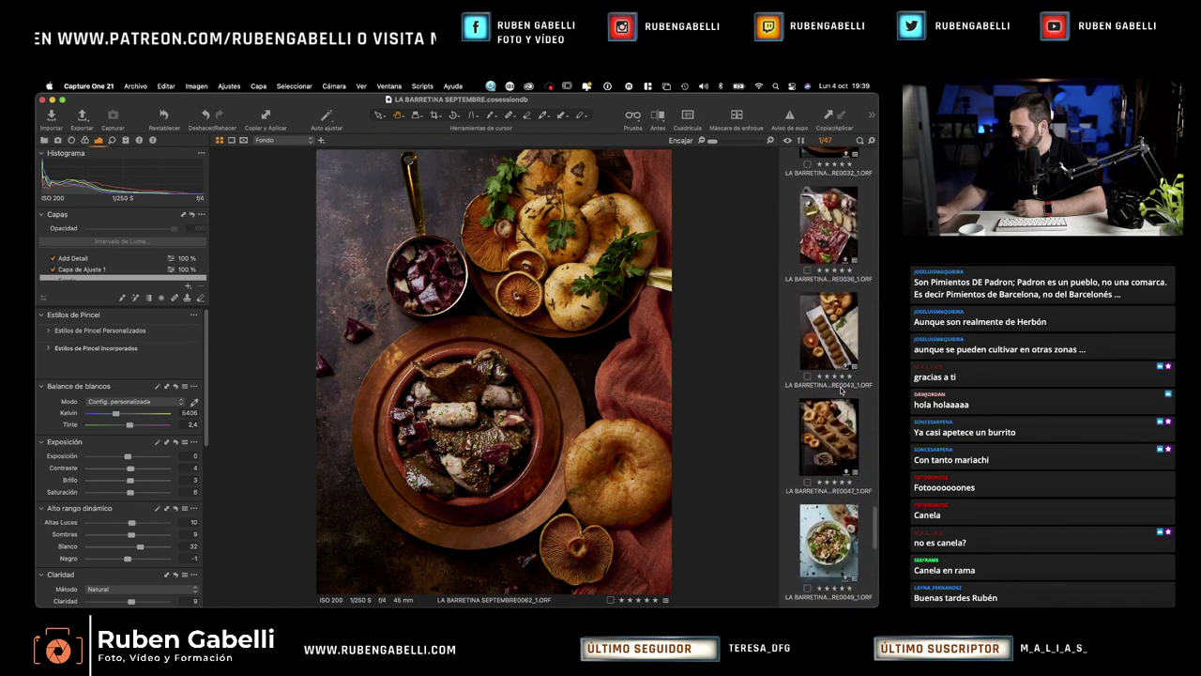
scroll(841, 390, up, 5)
click(829, 268)
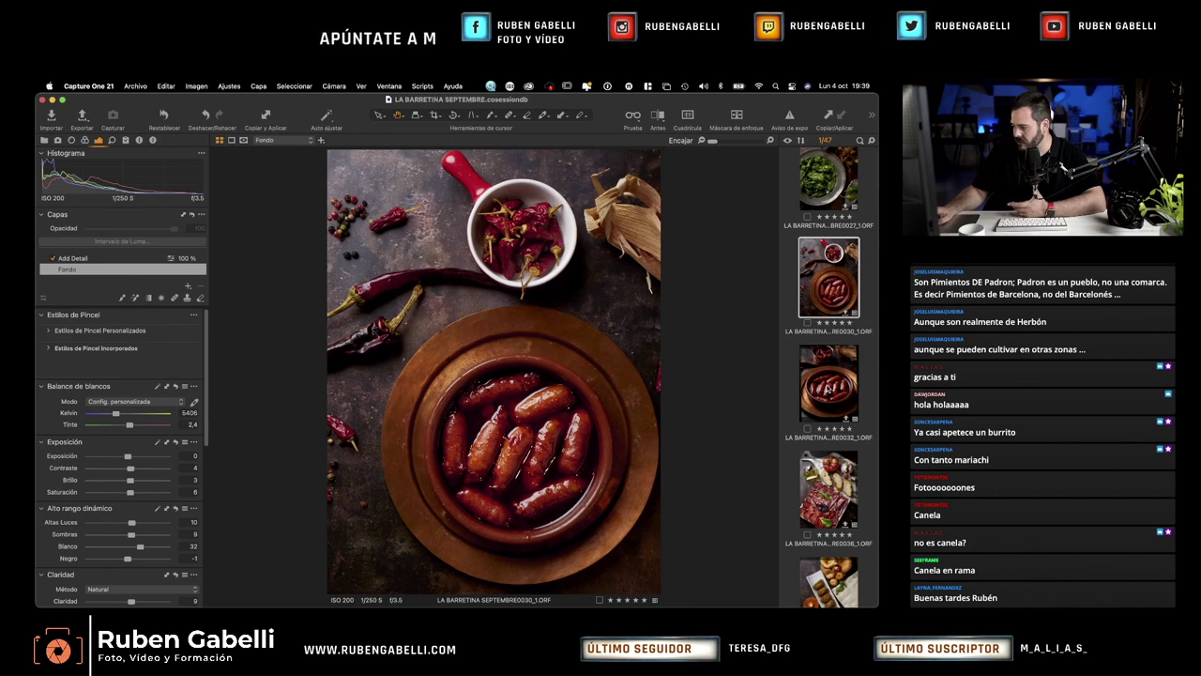
click(825, 387)
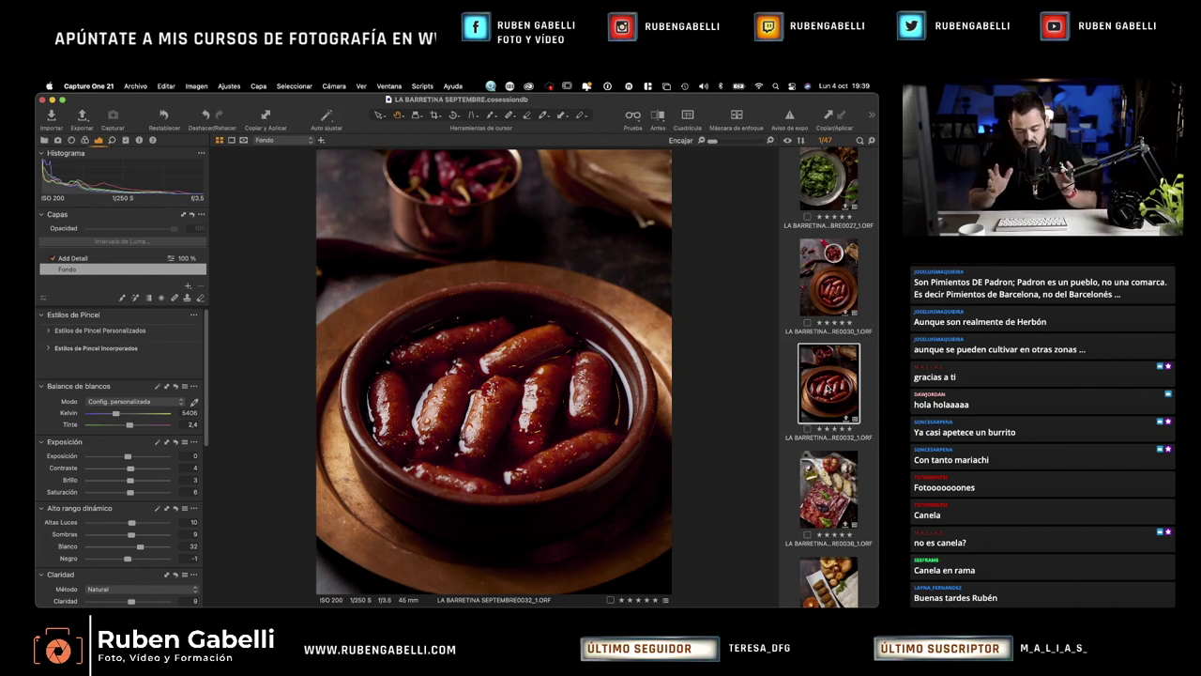
View the overhead fritters photo 0002 and the close-up 0093 individually, and display both side by side
scroll(826, 387, up, 10)
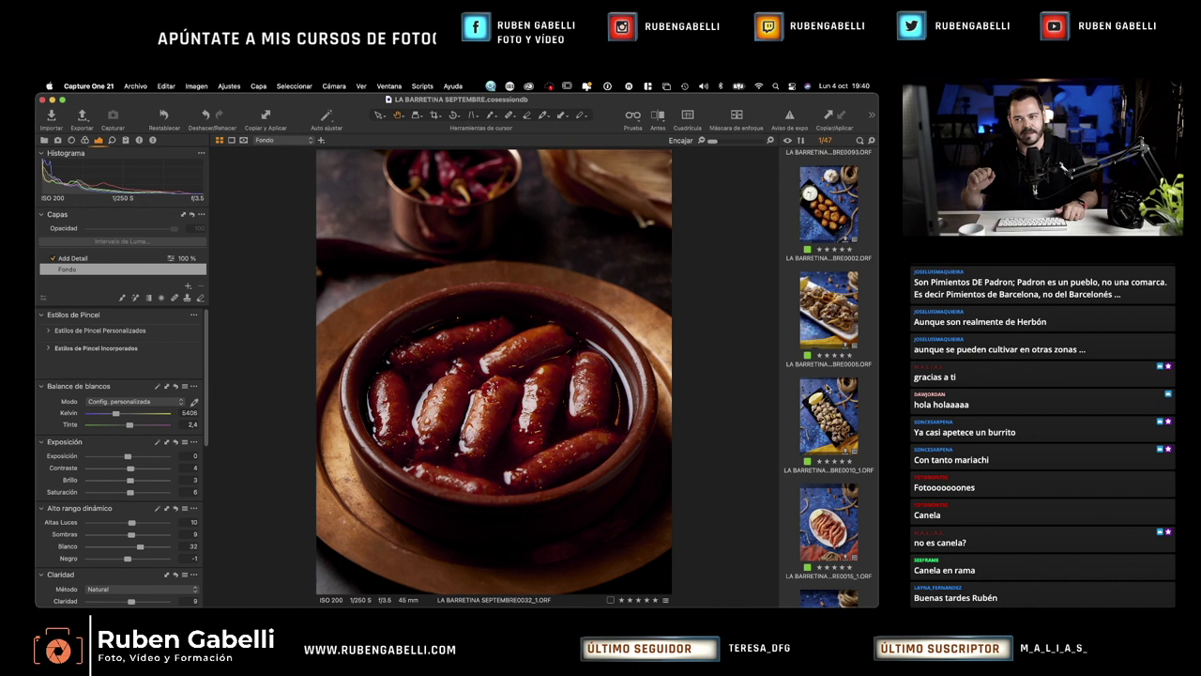
scroll(844, 282, up, 5)
scroll(848, 275, down, 3)
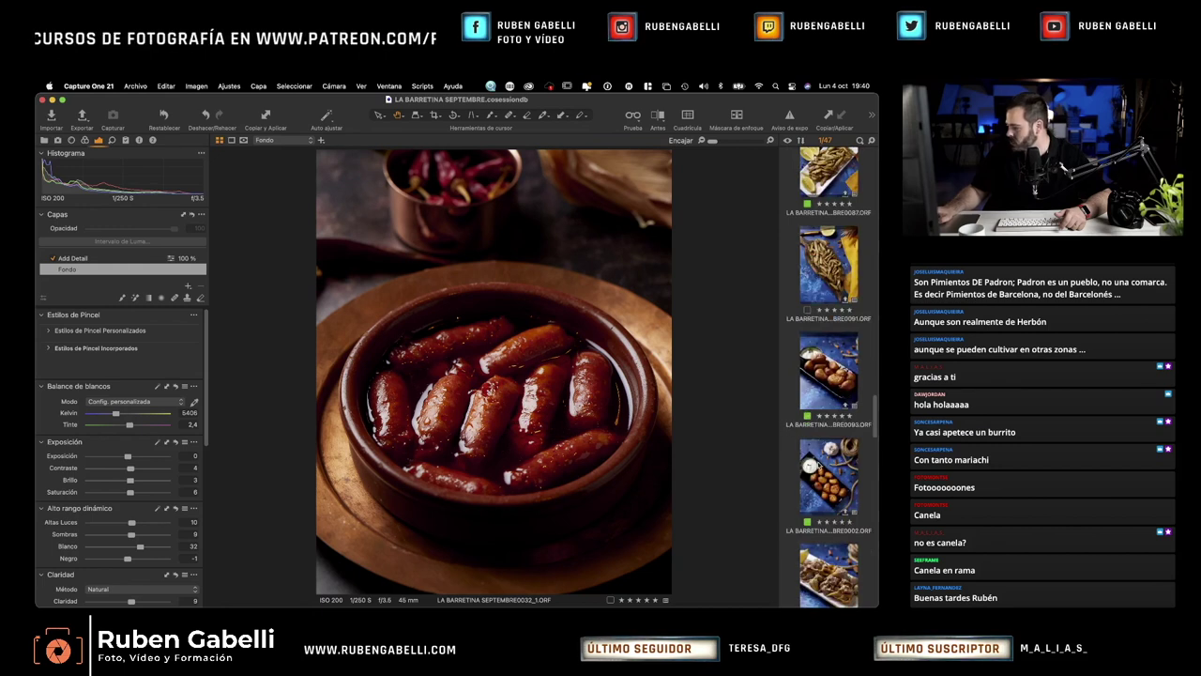
click(819, 467)
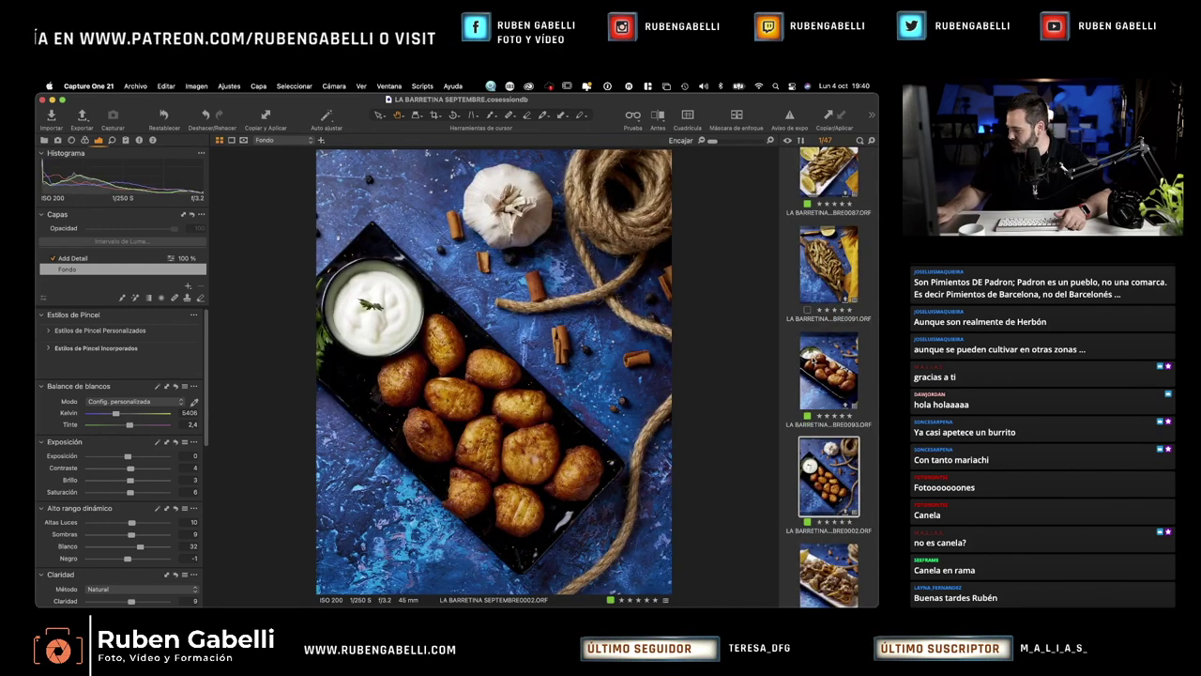
click(828, 371)
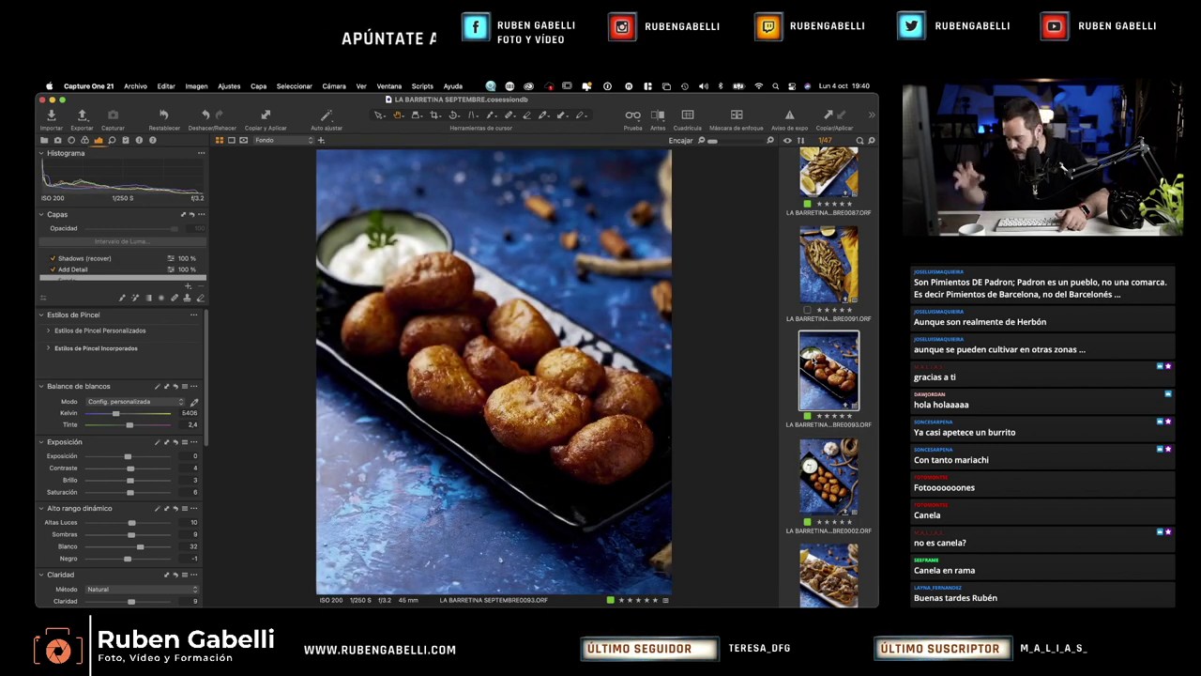
scroll(816, 411, down, 2)
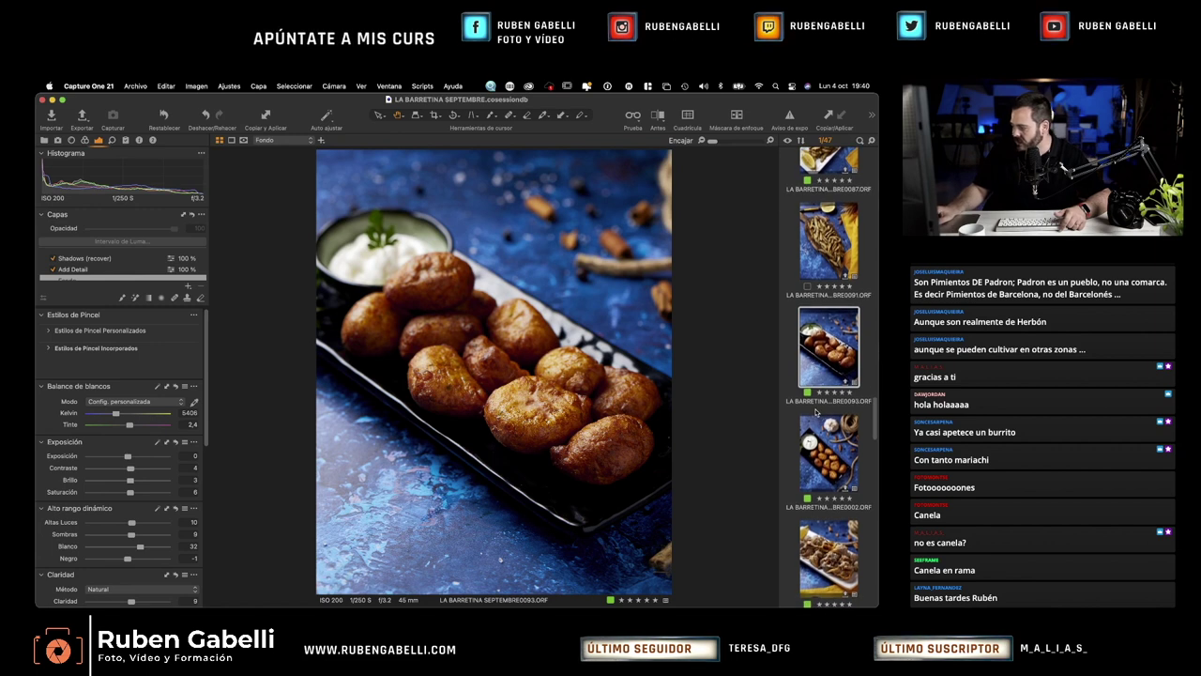
super+click(821, 441)
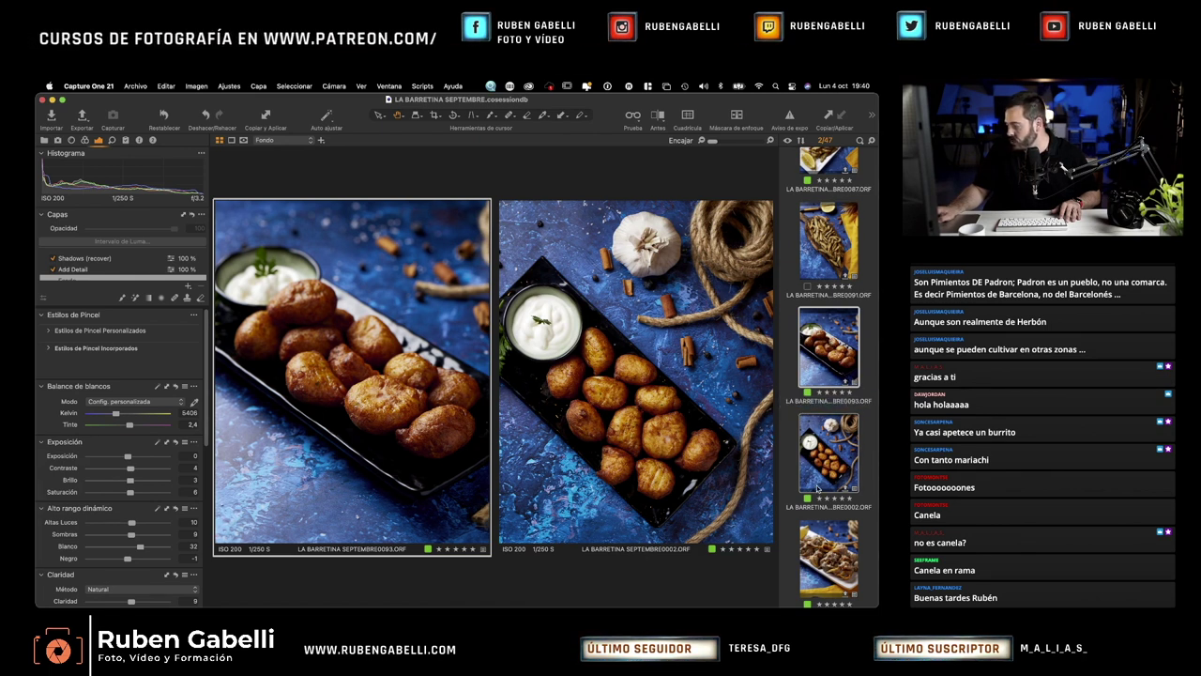
Clear the side-by-side comparison and view the fritters close-up 0093 and the overhead 0002 one at a time
click(821, 516)
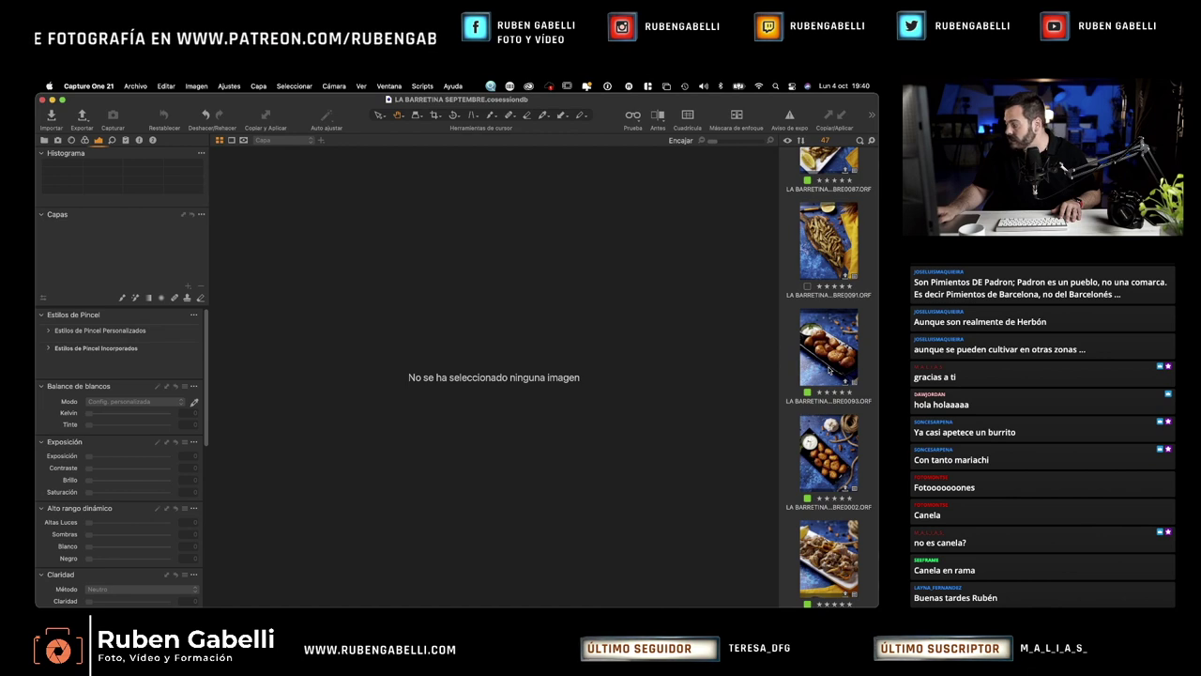
click(828, 371)
scroll(103, 278, down, 1)
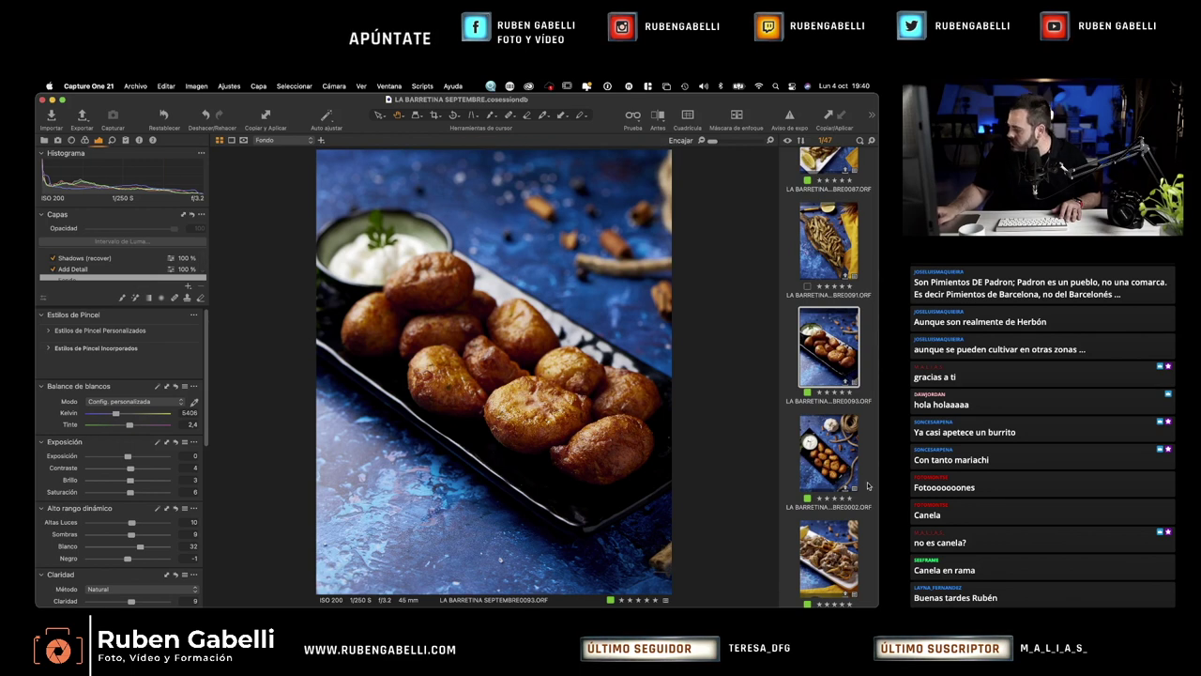
click(845, 455)
scroll(844, 455, up, 1)
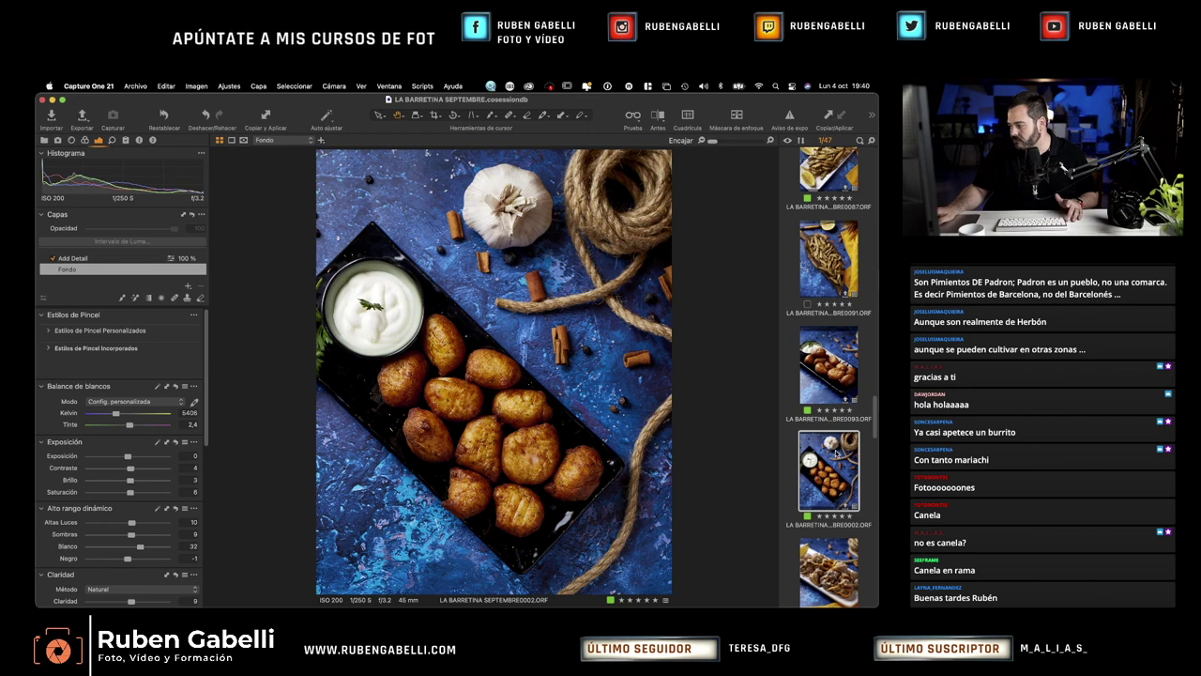
Compare the fried fish photos 0091 on the wooden board and 0087 on the white plate, ending on 0087
click(826, 375)
click(819, 263)
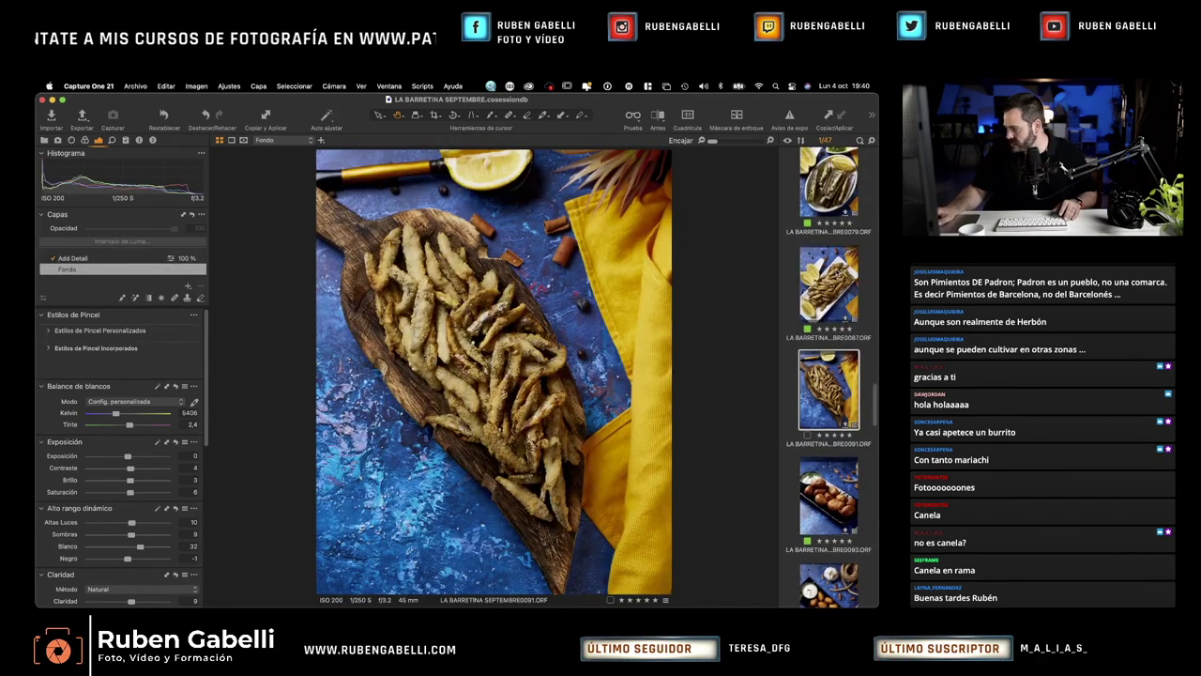
key(Up)
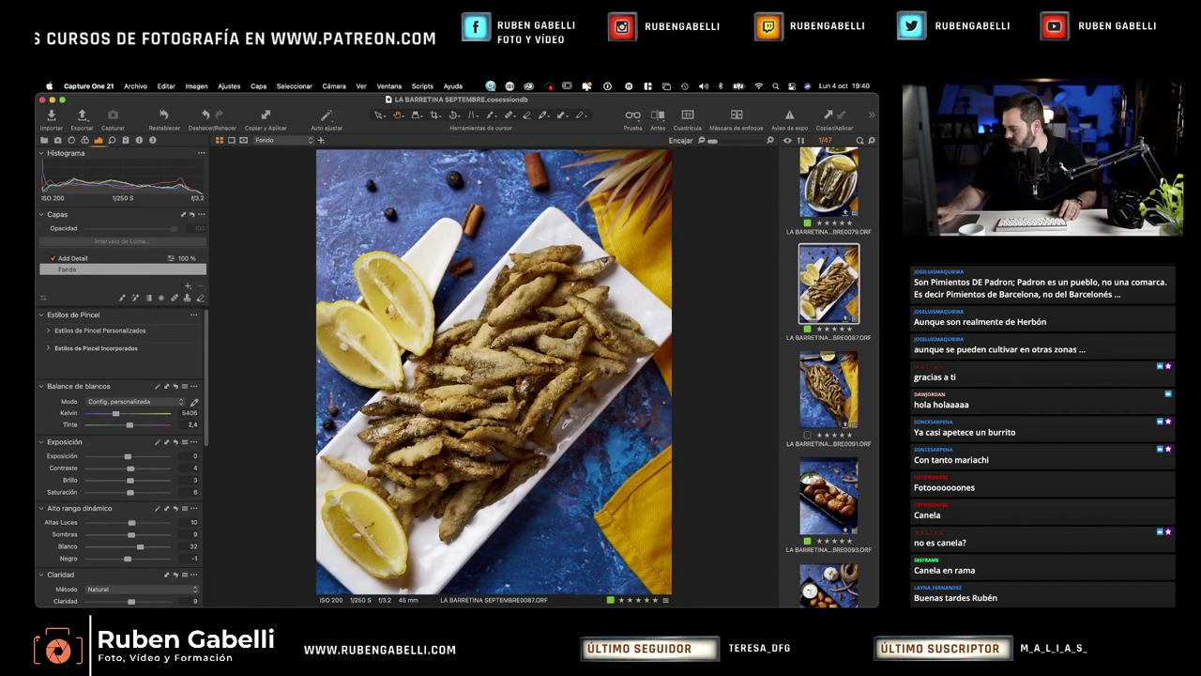
key(Down)
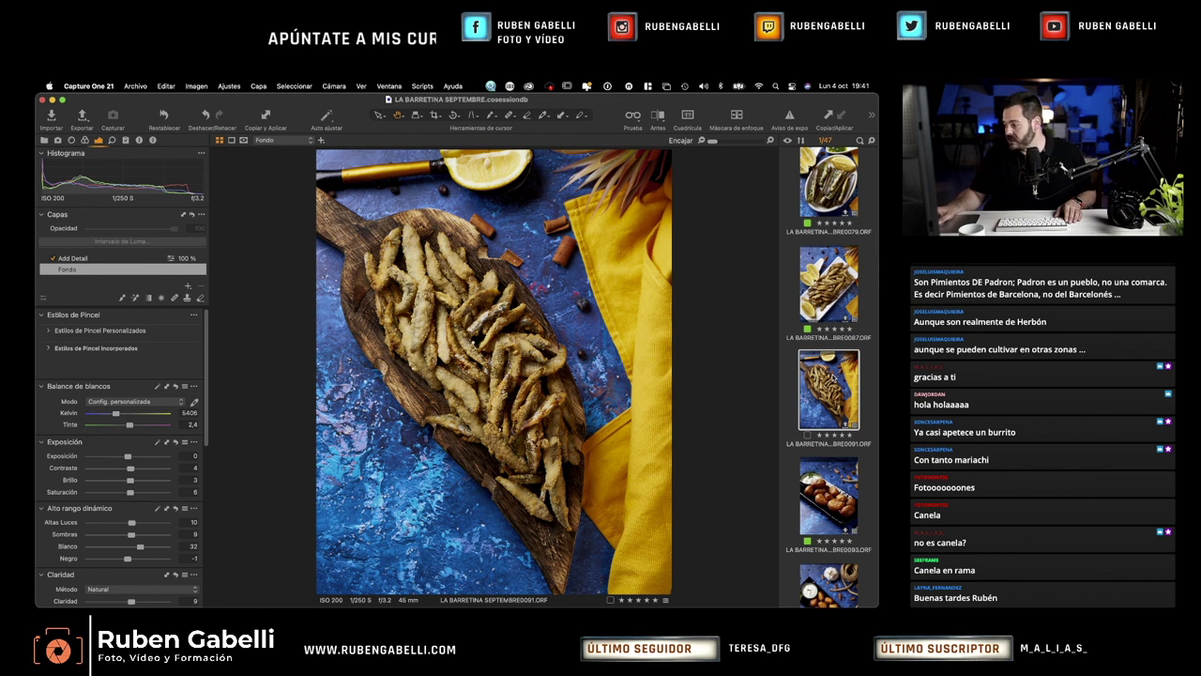
scroll(831, 366, up, 5)
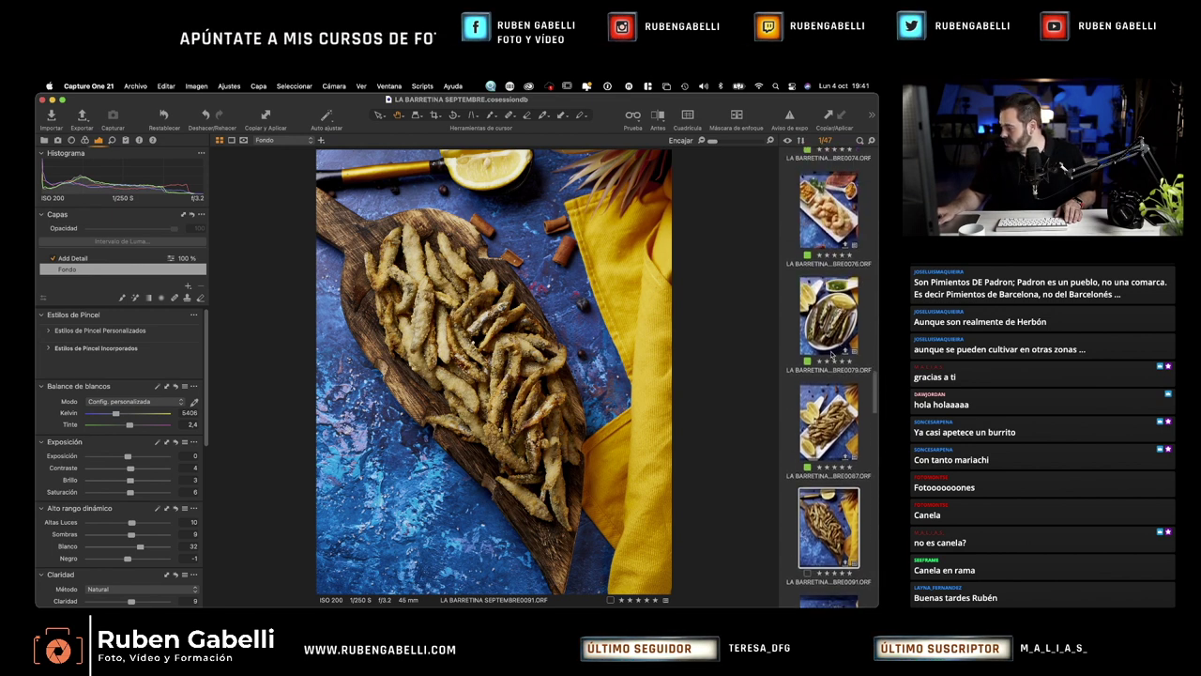
click(830, 413)
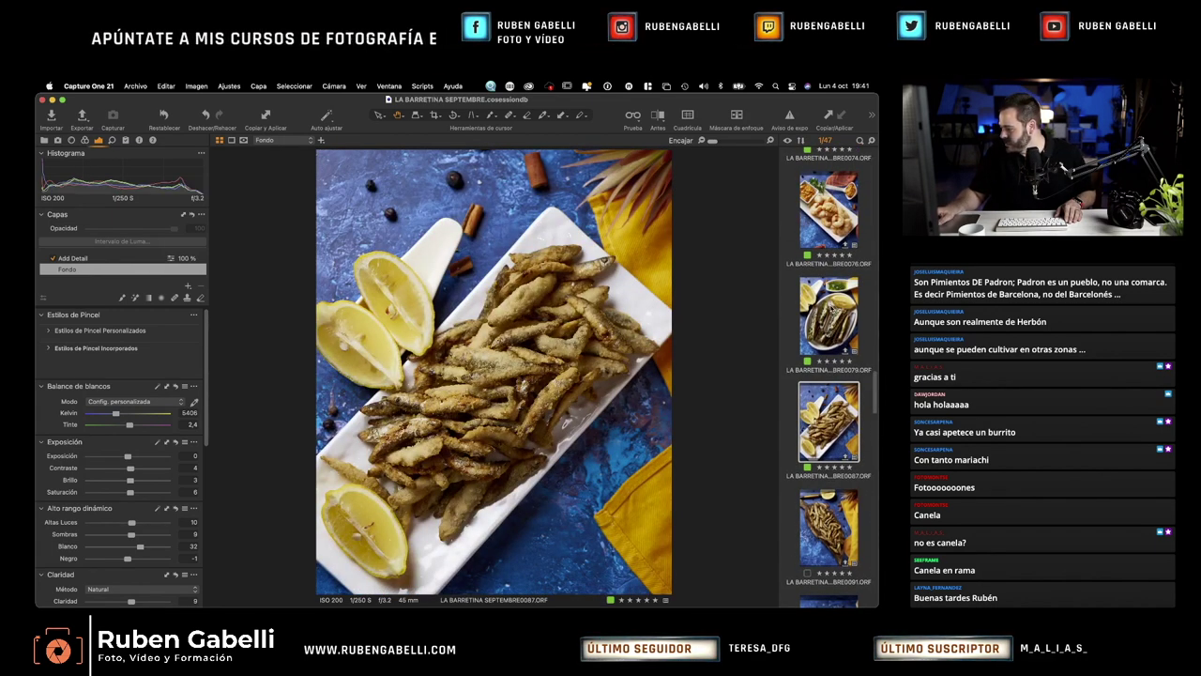
View the razor clams photo 0079, the battered rings photo 0076 and the overhead clam bowl photo 0074
click(826, 314)
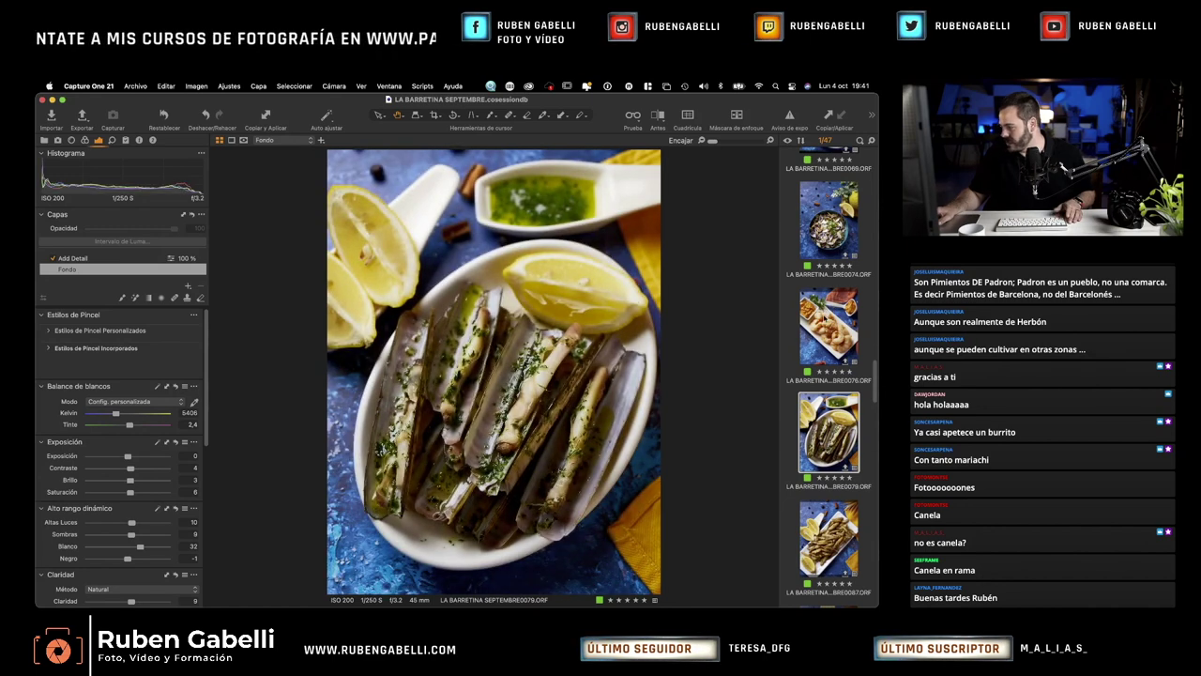
click(827, 326)
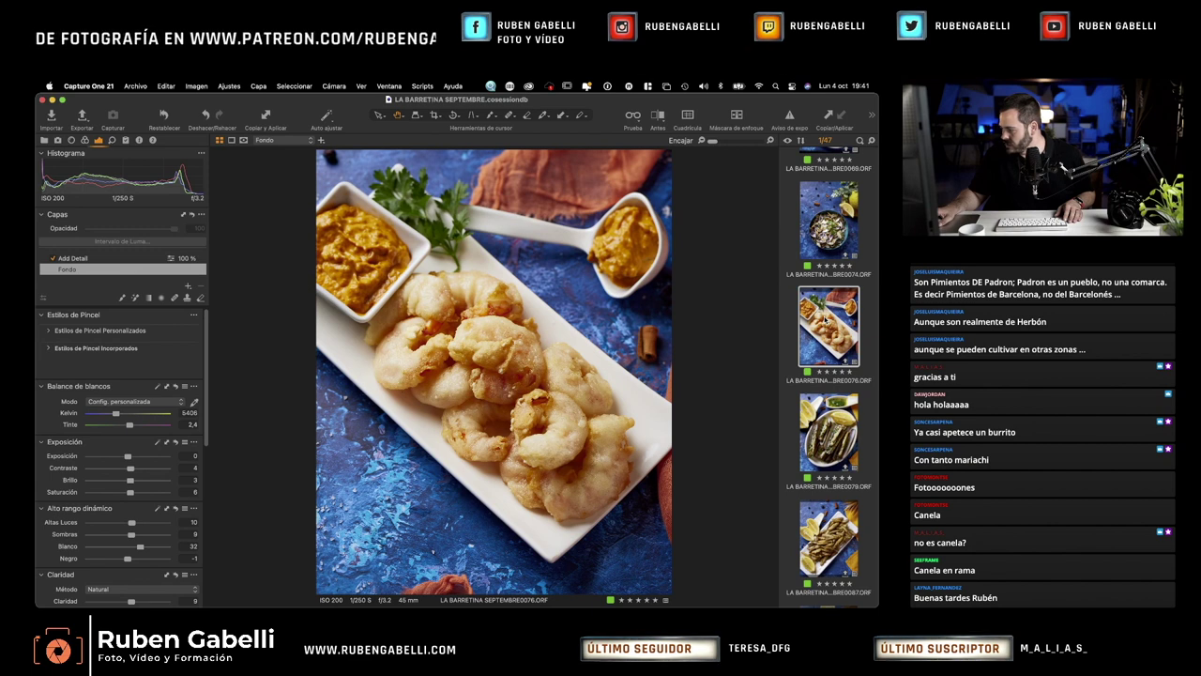
click(837, 235)
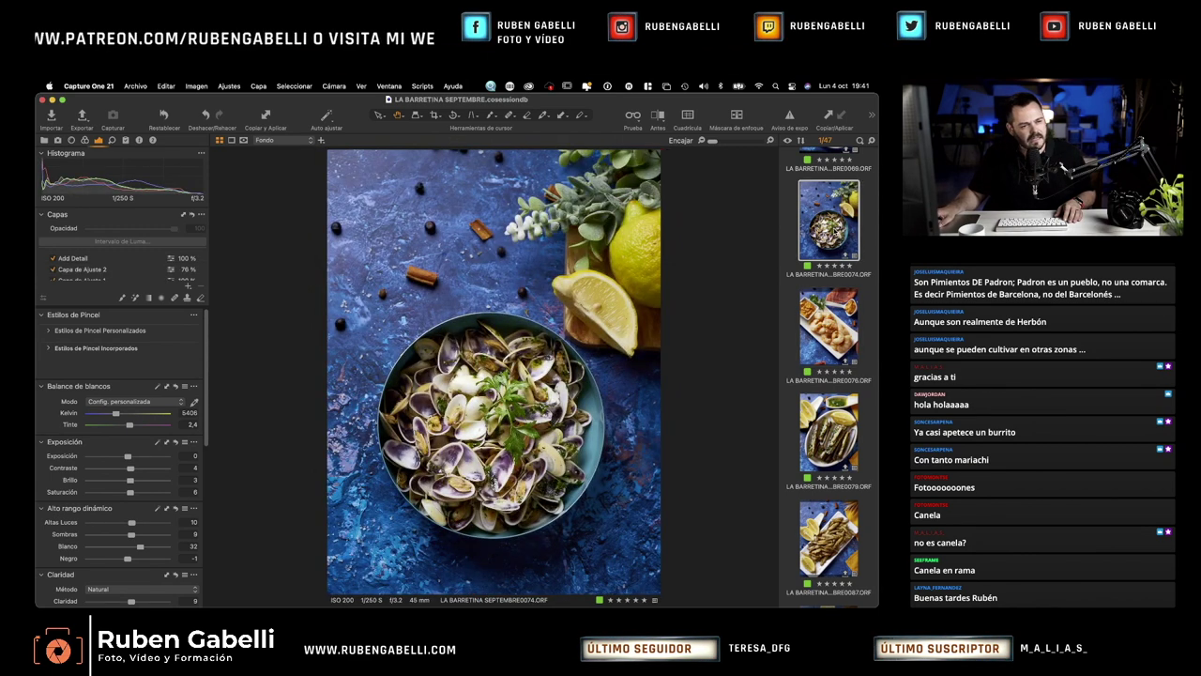
Compare the clam photo 0069 in the white oval dish with the overhead bowl photo 0074, ending on 0074
scroll(833, 225, up, 2)
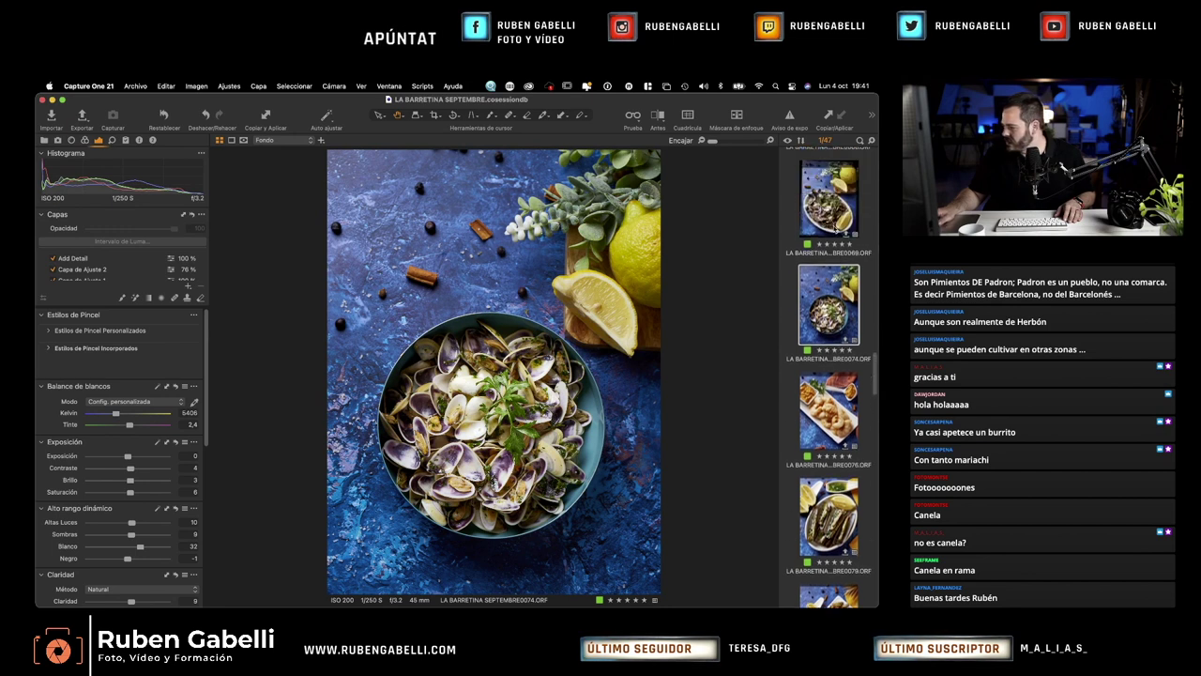
click(829, 199)
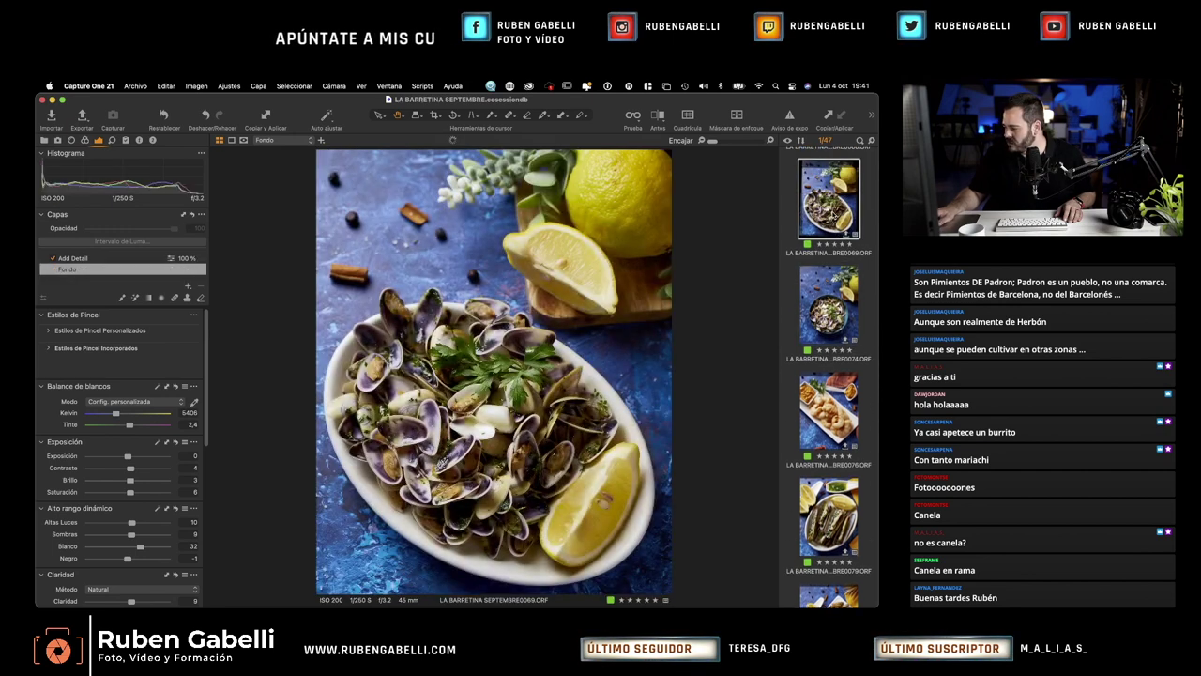
click(830, 281)
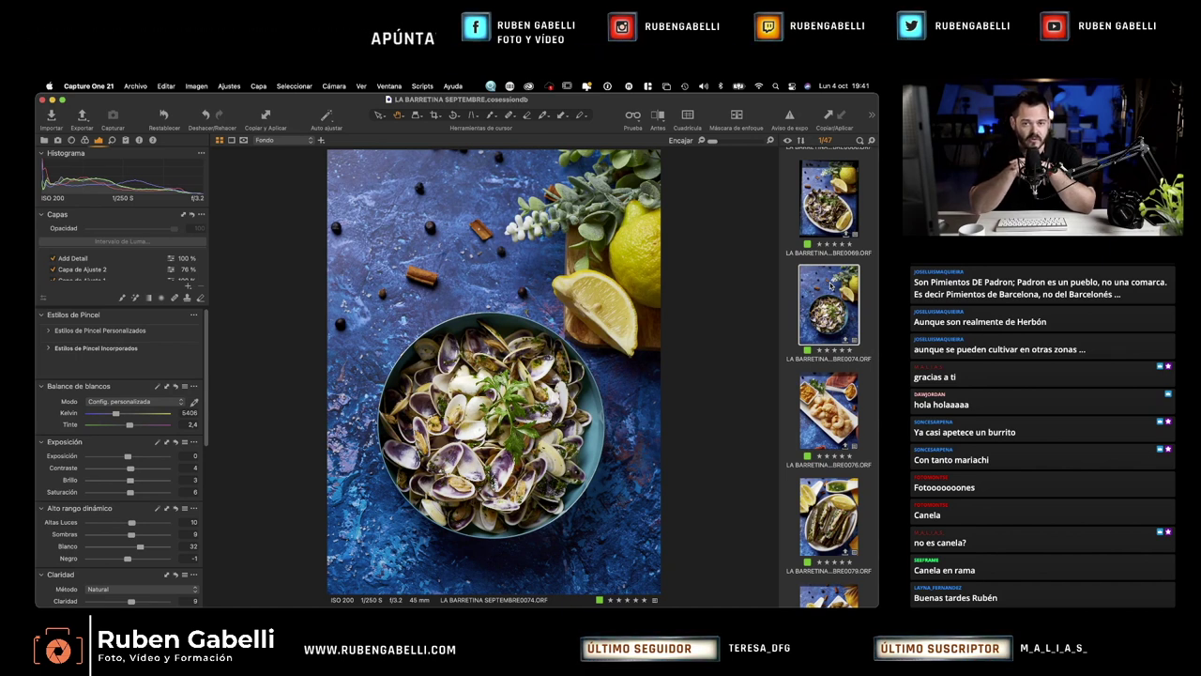
View the fried fish photo 0066 on the white tray, followed by 0065 on the wooden board
scroll(818, 229, up, 3)
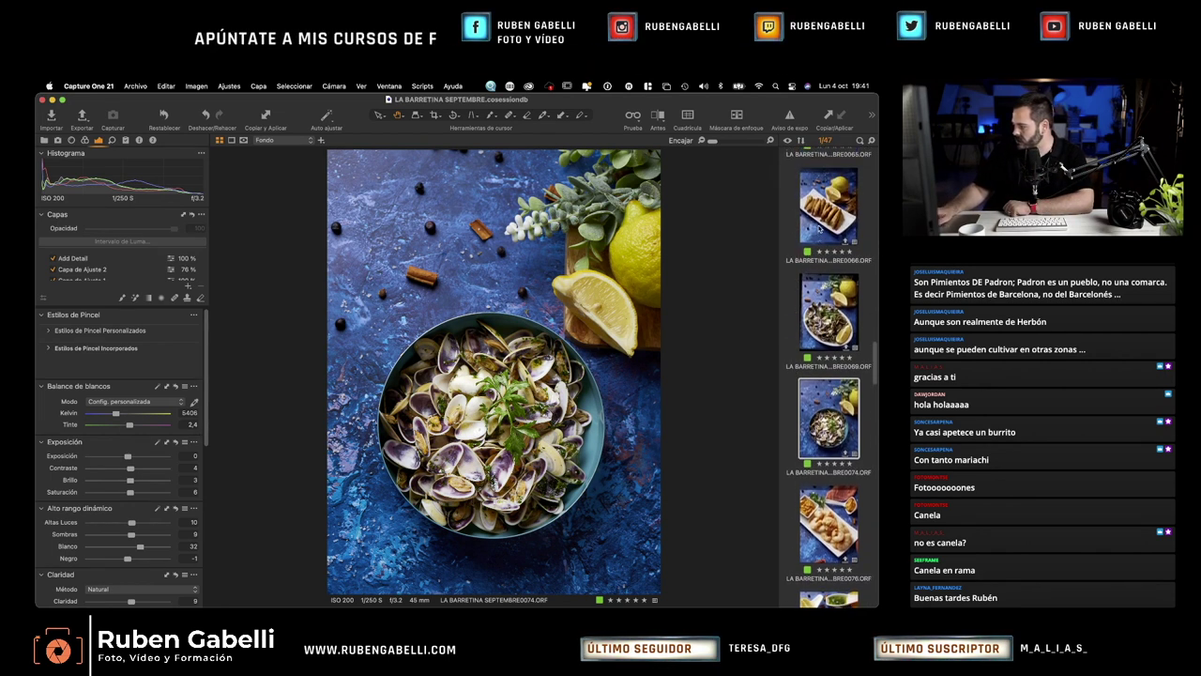
click(818, 229)
scroll(818, 229, up, 3)
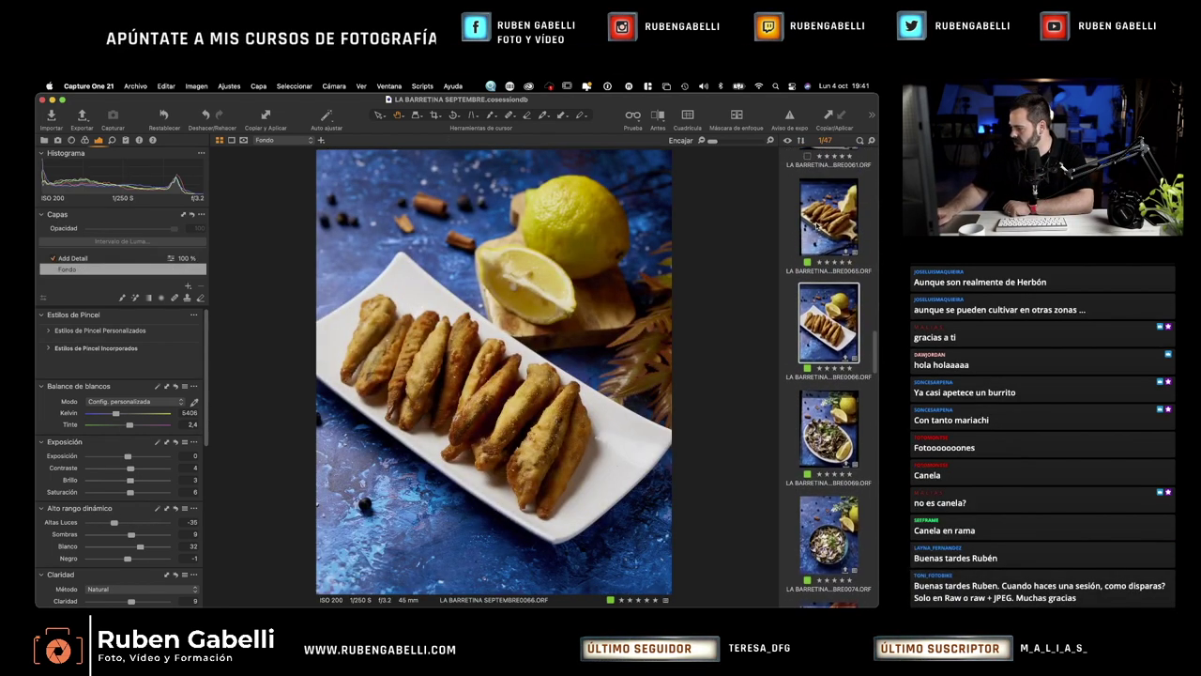
click(828, 216)
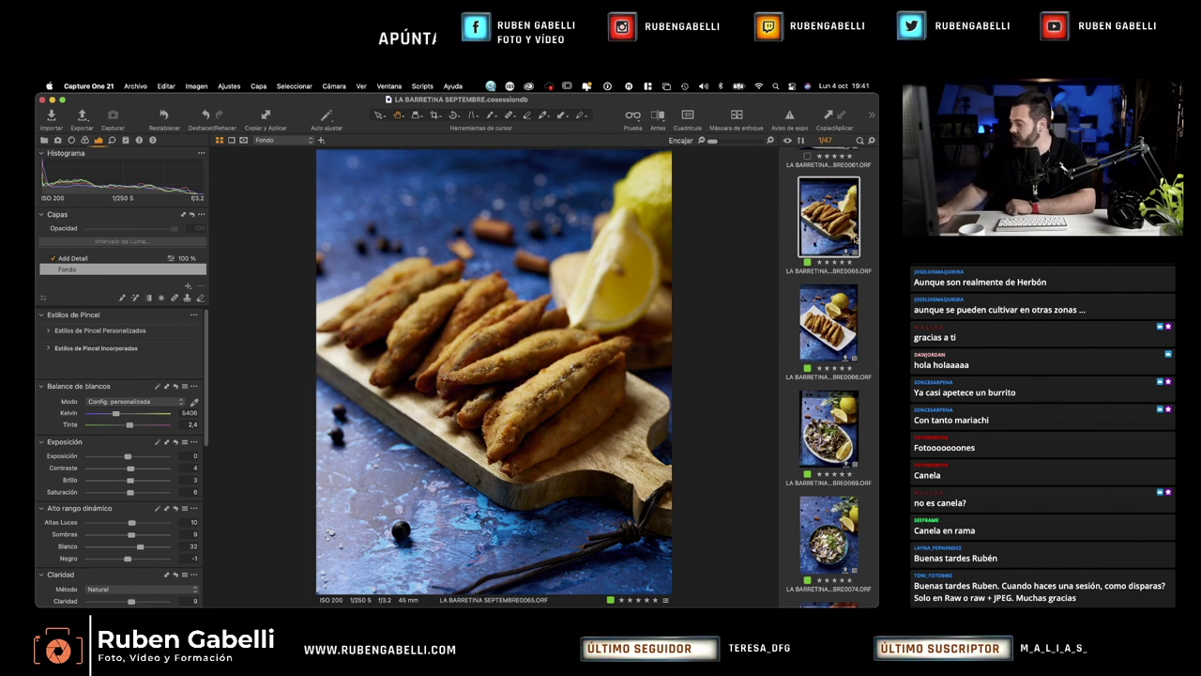
Compare the squid close-up 0061 with the overhead 0058, inspect 0061 at 100% zoom, and end on 0058 at full view
scroll(854, 239, up, 3)
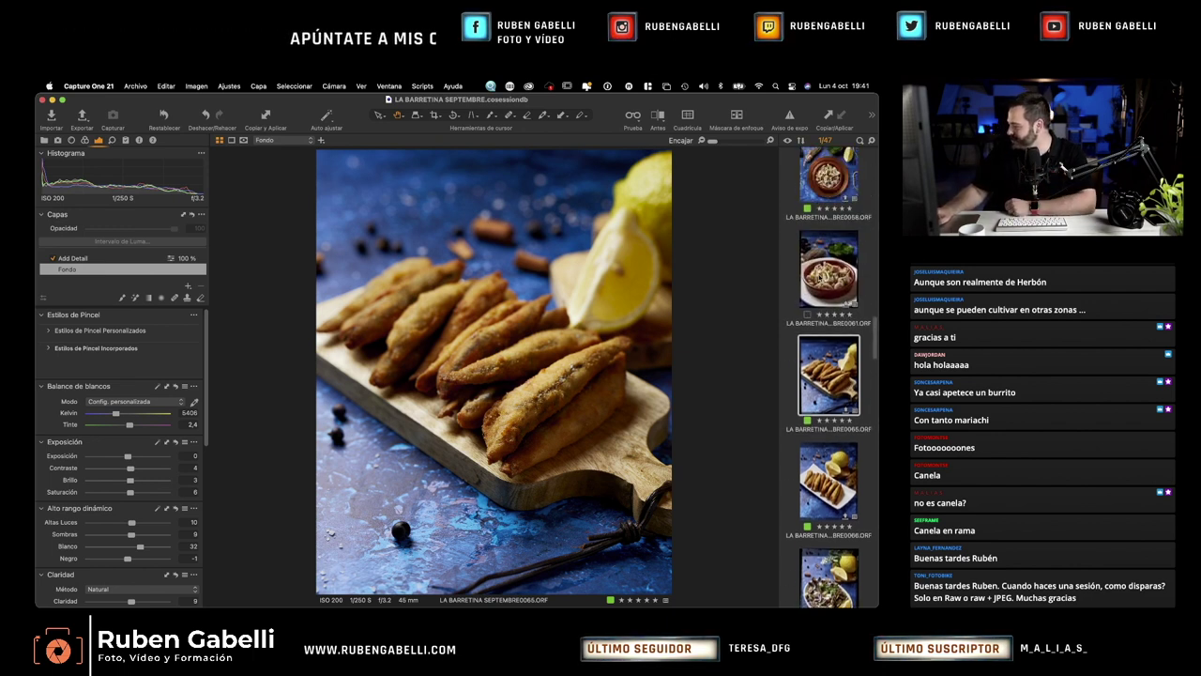
click(821, 272)
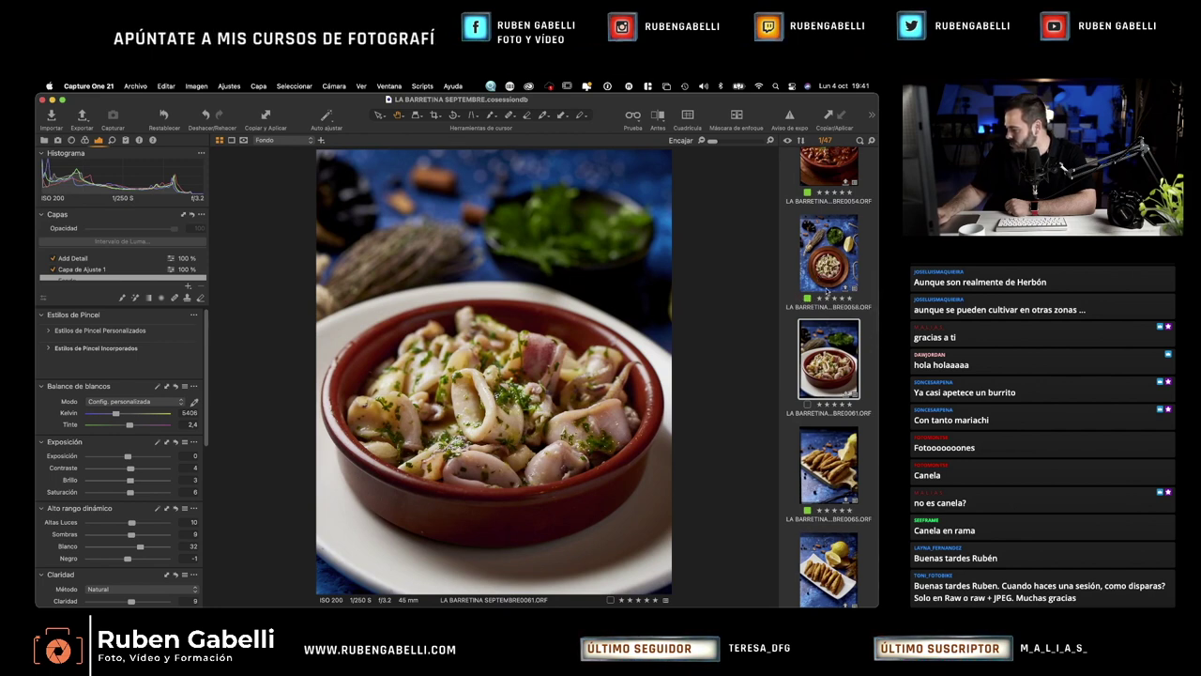
key(Up)
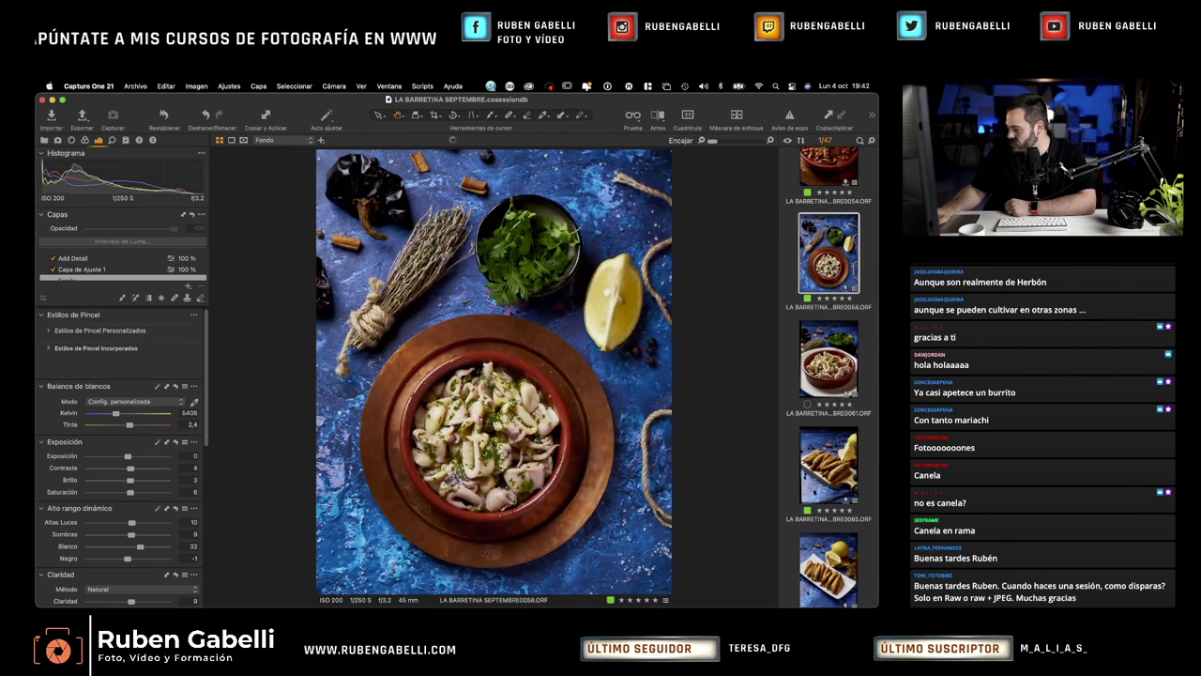
click(824, 345)
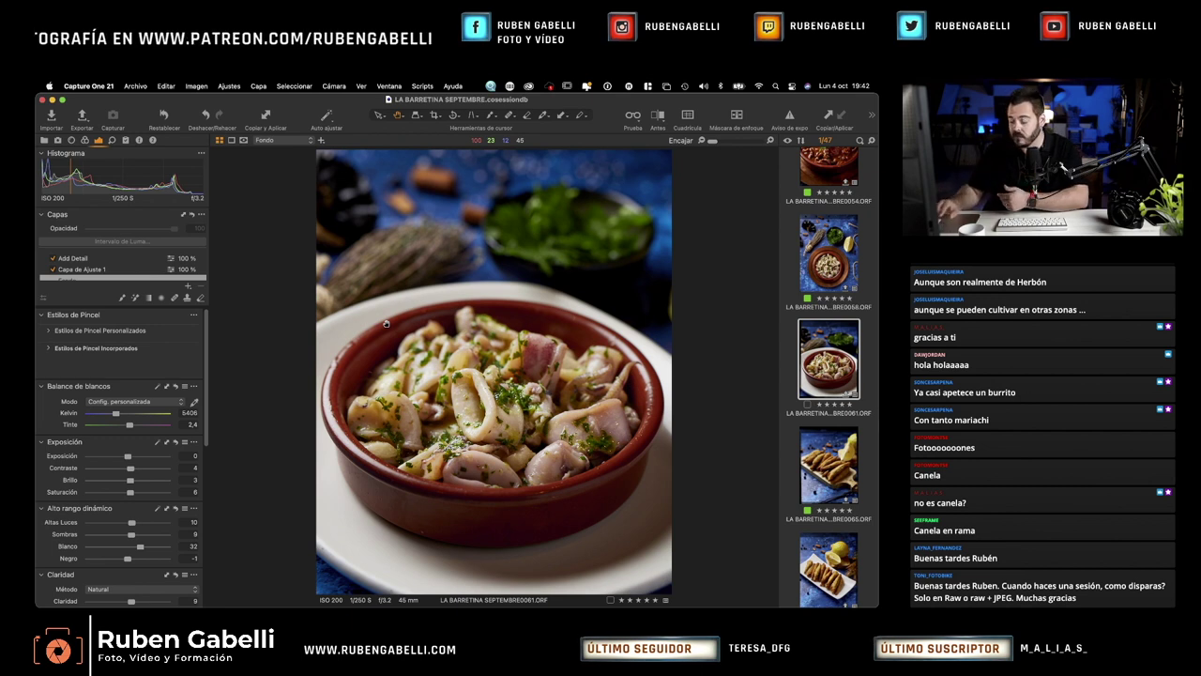
click(528, 414)
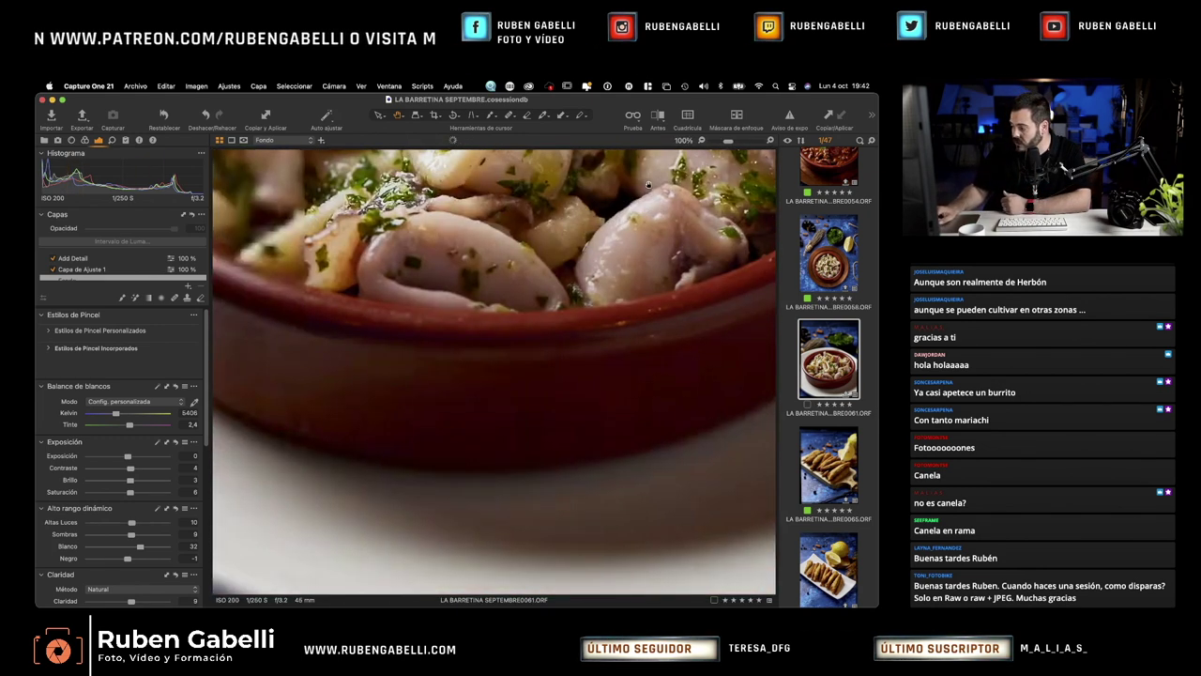
click(500, 363)
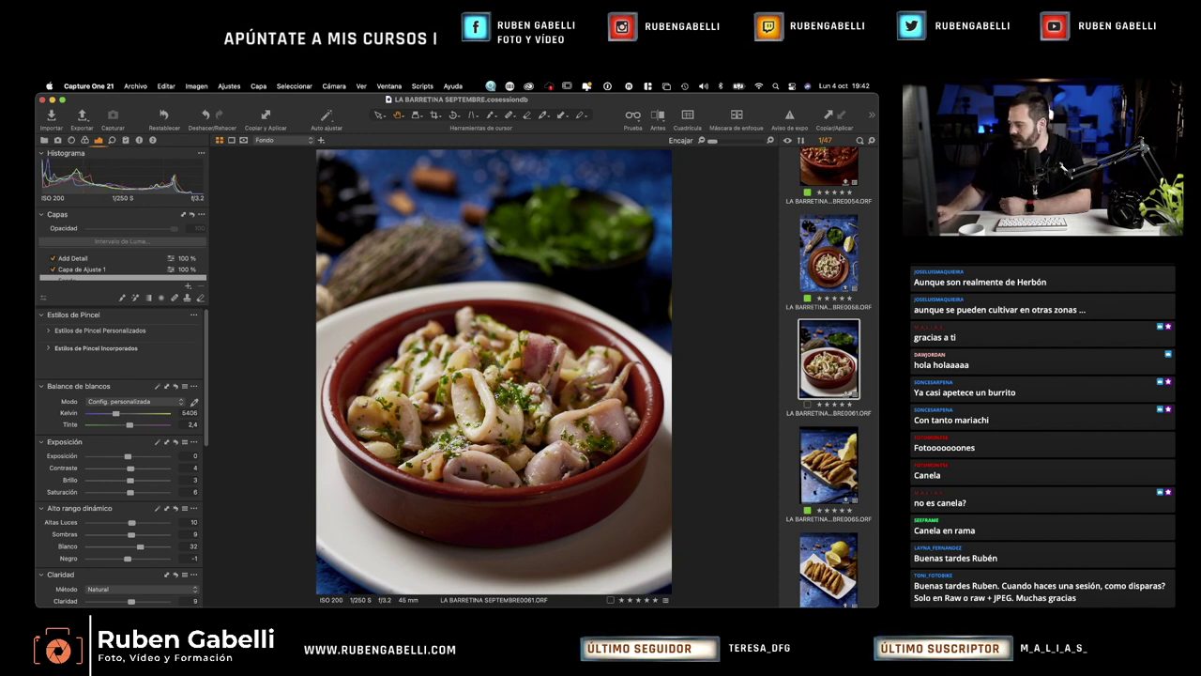
click(841, 259)
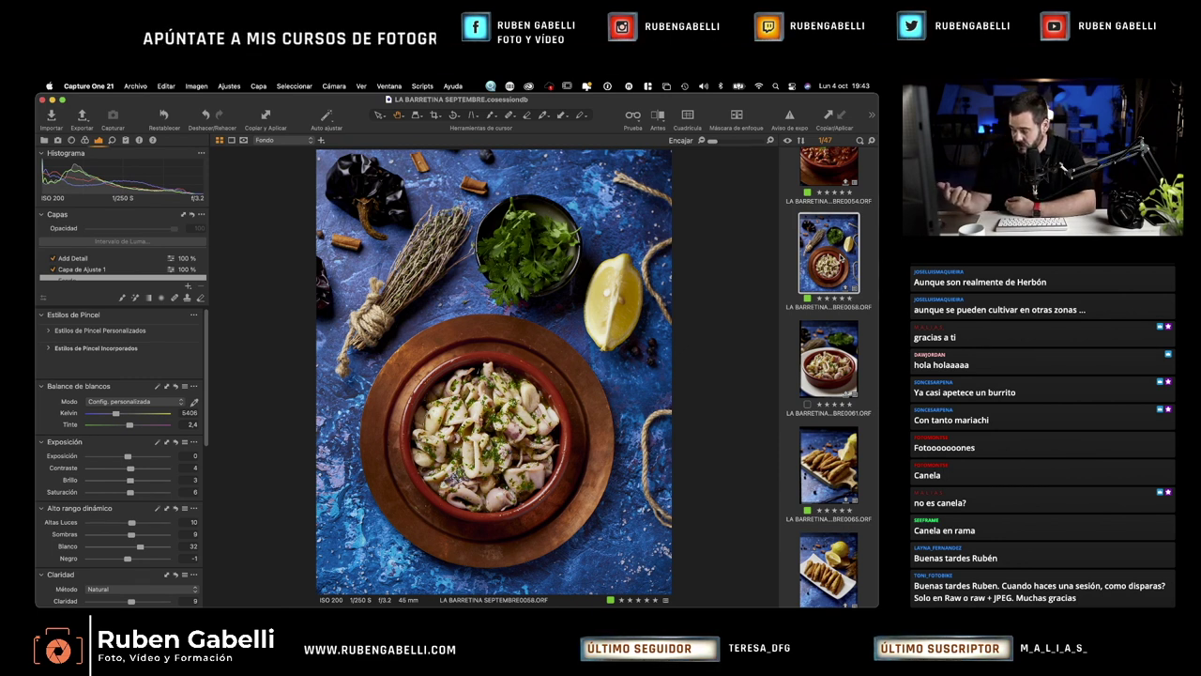
Compare the stew close-up 0054 with the overhead 0052, and return to 0054 to inspect its detail
scroll(838, 237, up, 3)
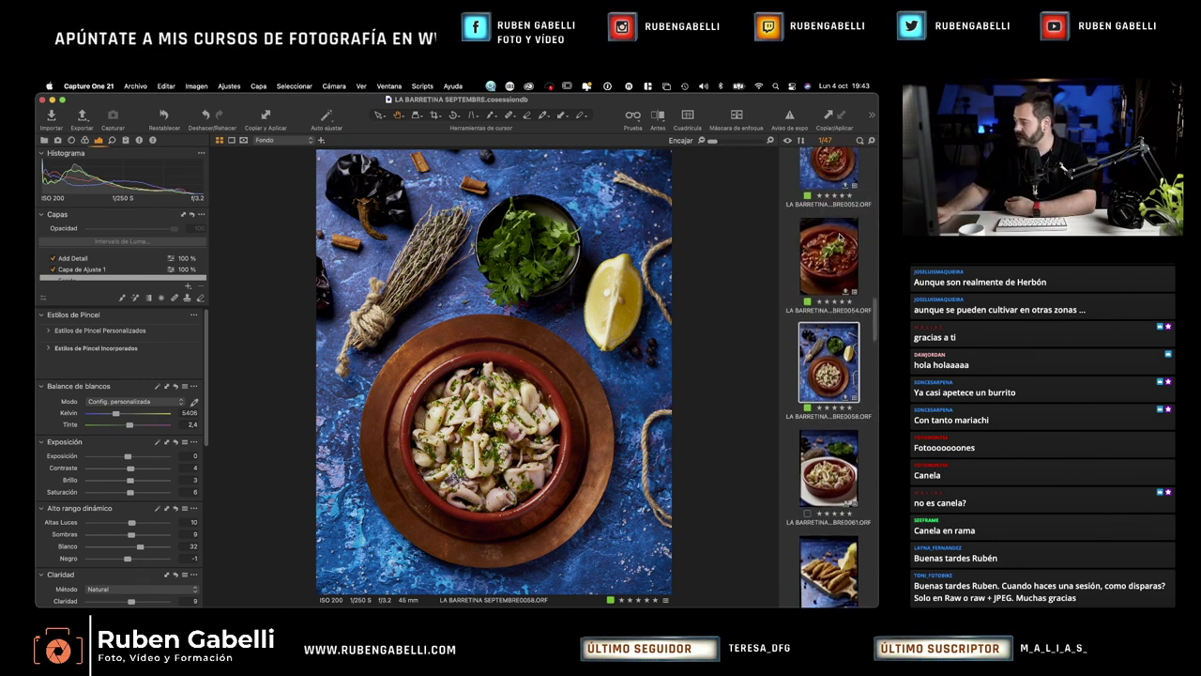
key(Left)
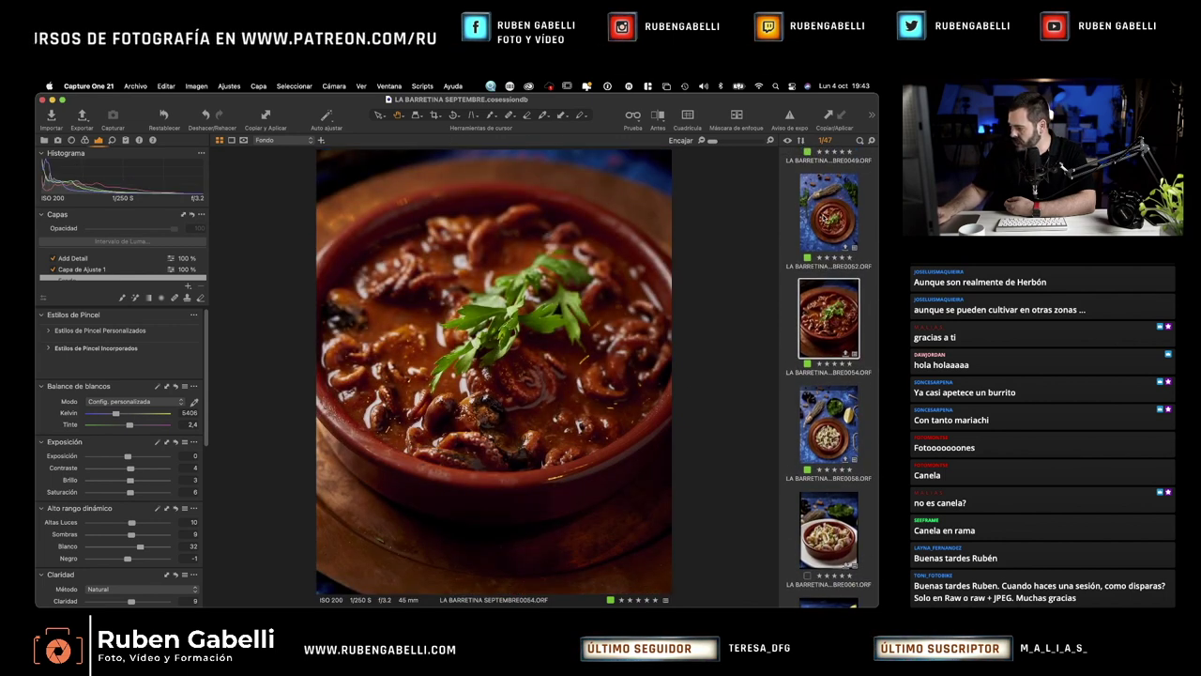
key(Left)
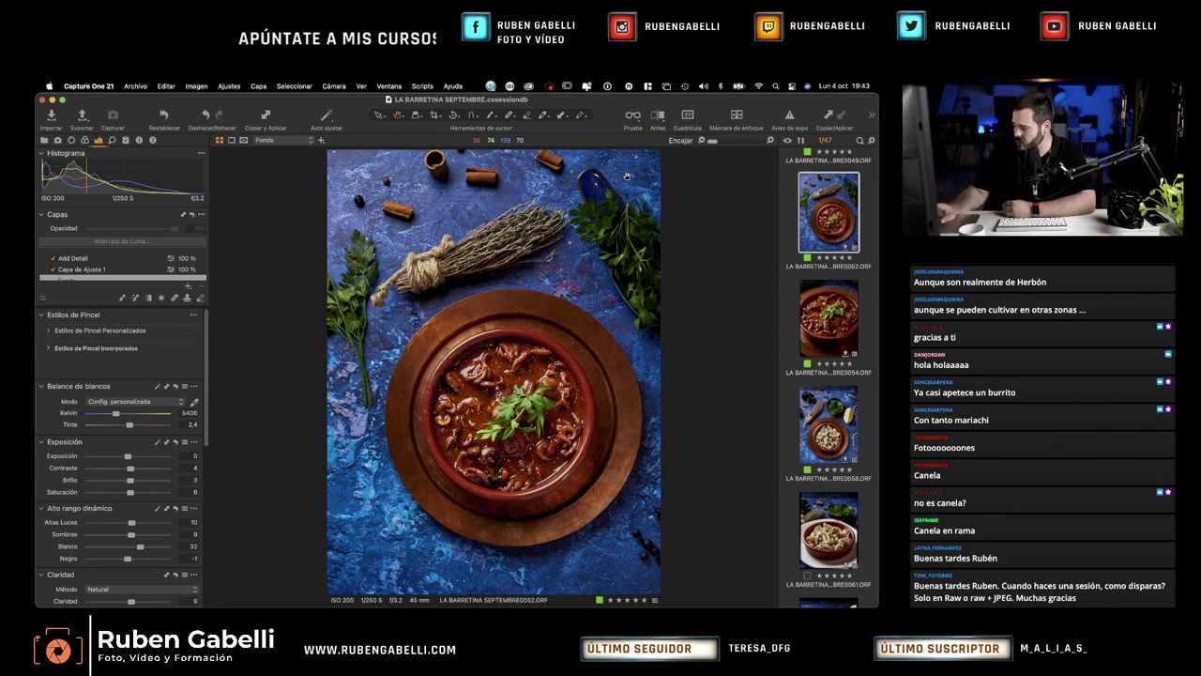
key(Down)
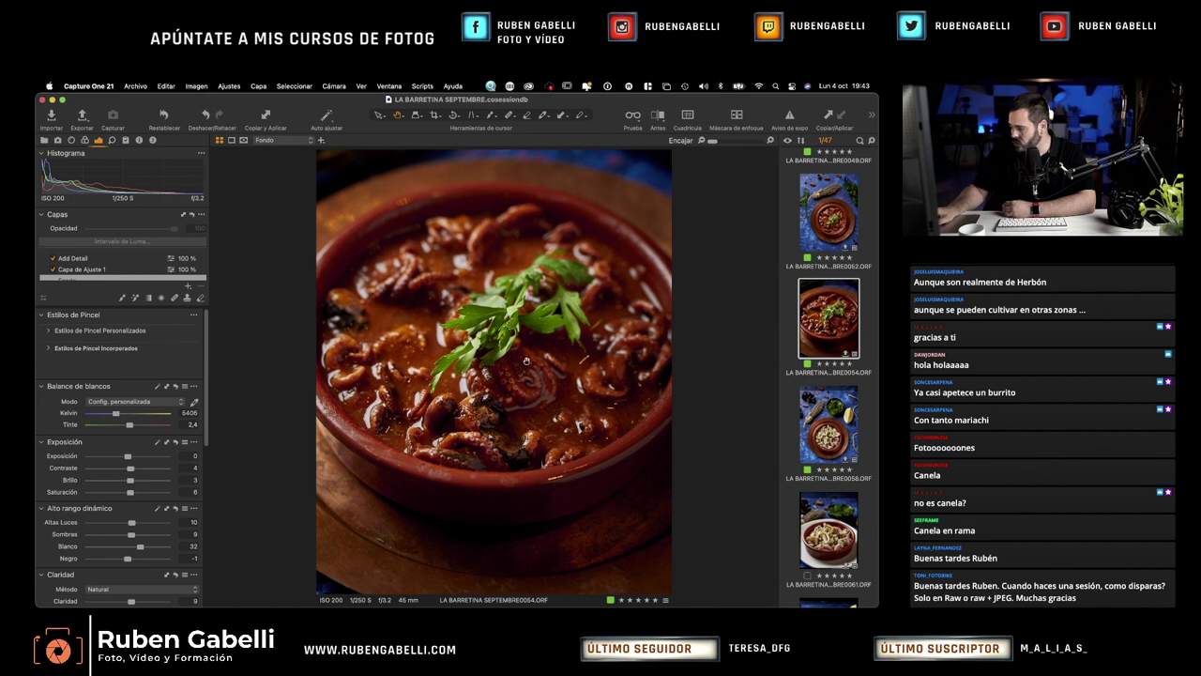
click(456, 407)
drag(460, 399, 518, 355)
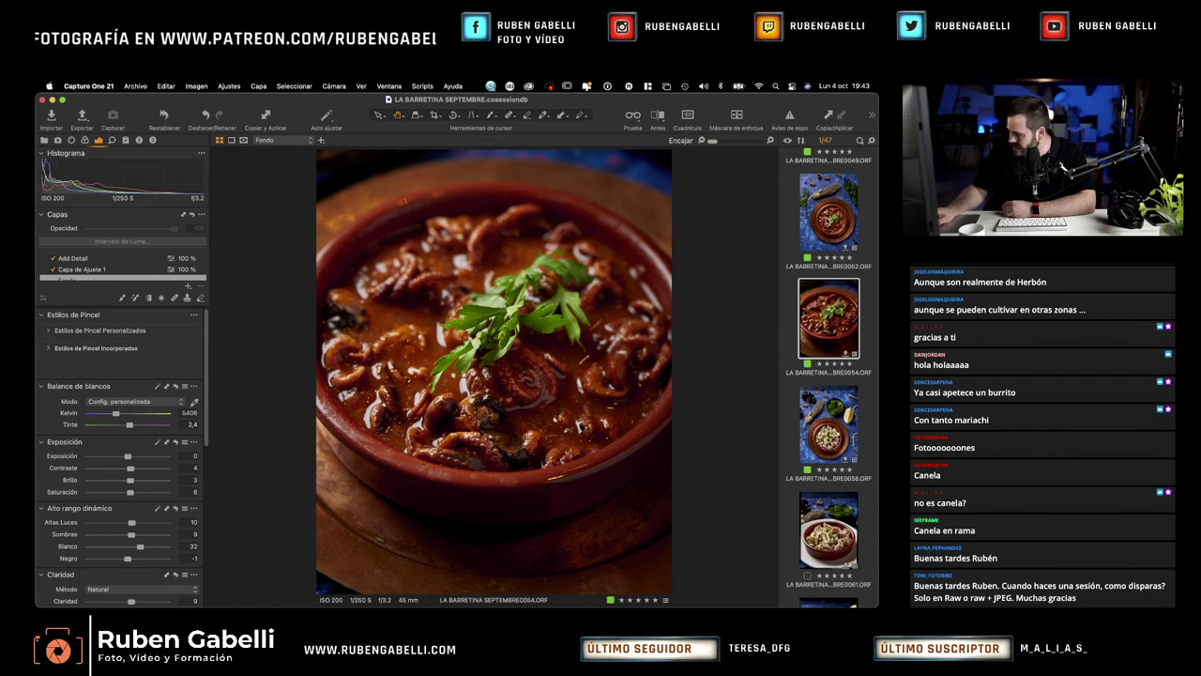
View the overhead stew photo 0052 on the copper plate, followed by 0049 on the white dish
click(825, 263)
scroll(825, 263, up, 2)
scroll(824, 263, up, 1)
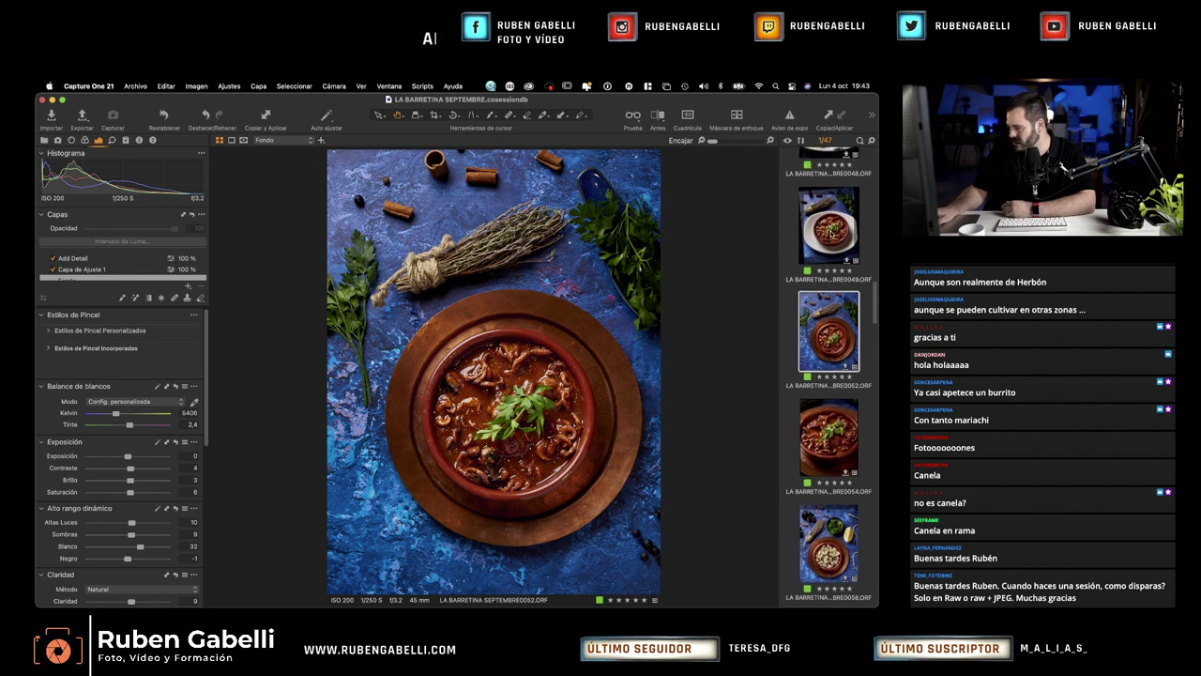
click(829, 230)
View the anchovy photos 0048 and overhead 0044, followed by the fried seafood photo 0037 in the dark bowl
scroll(831, 234, up, 4)
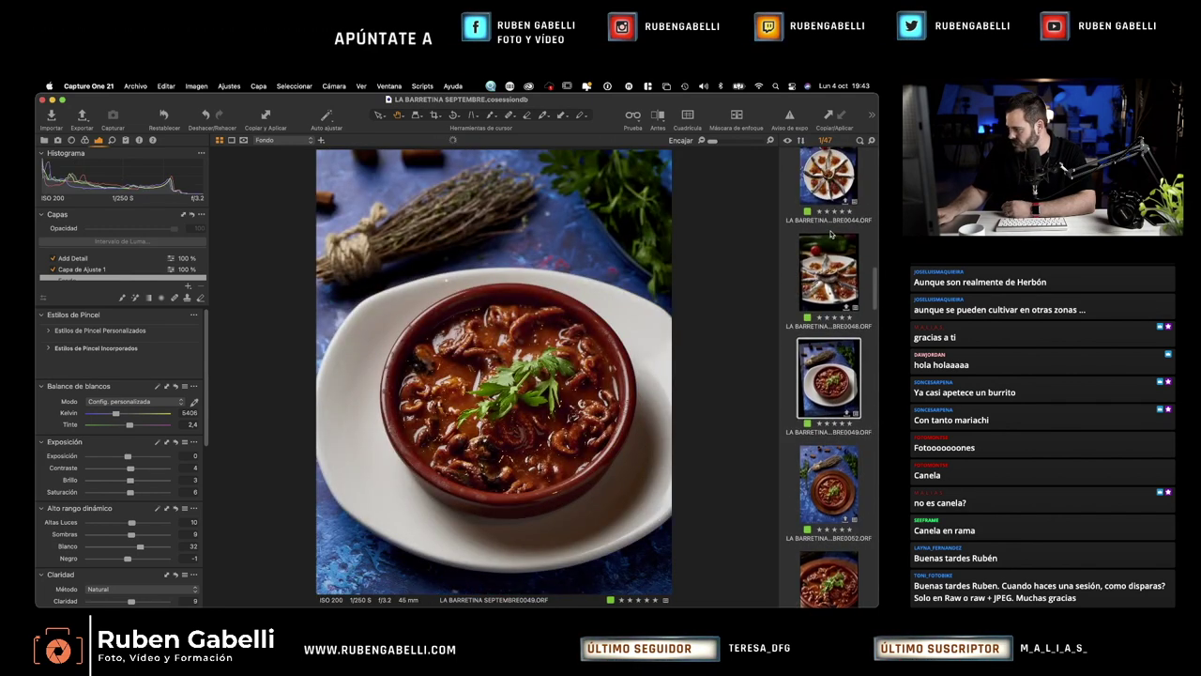
click(834, 266)
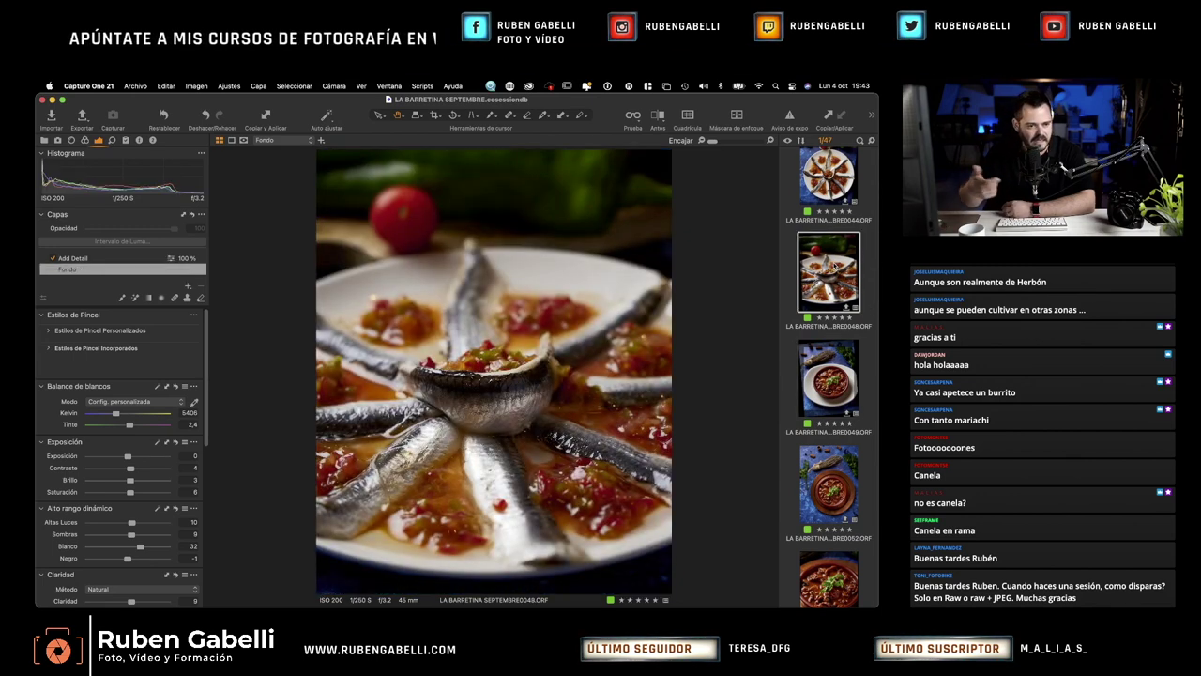
scroll(834, 266, up, 2)
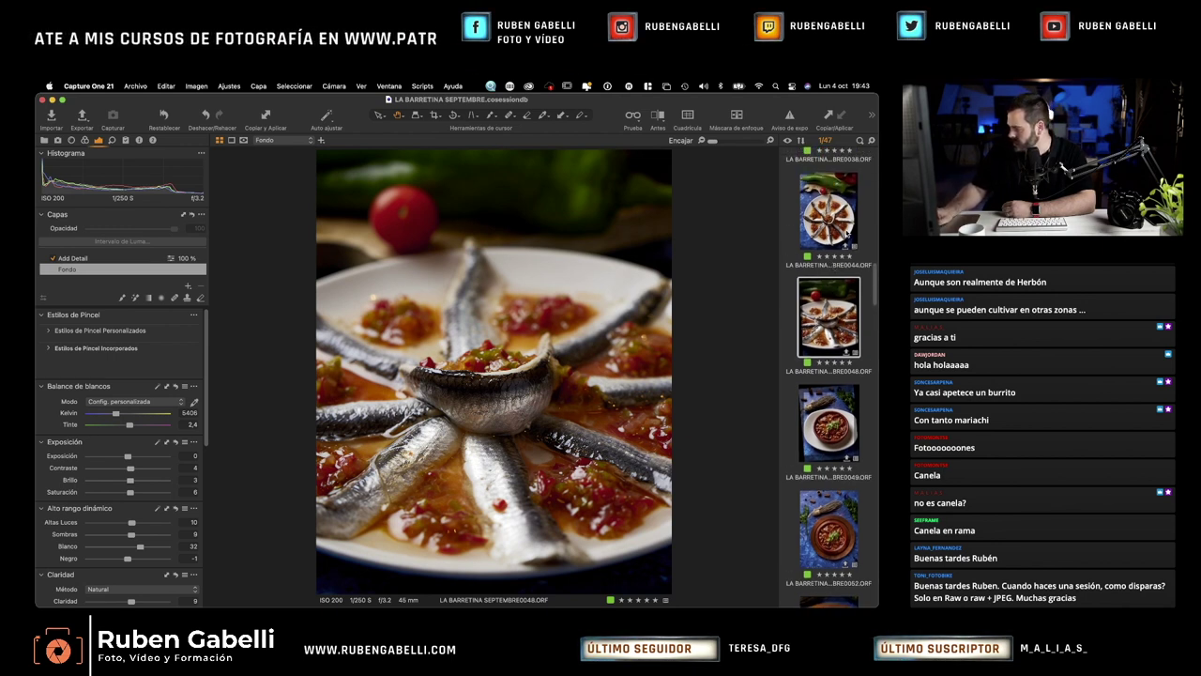
click(827, 210)
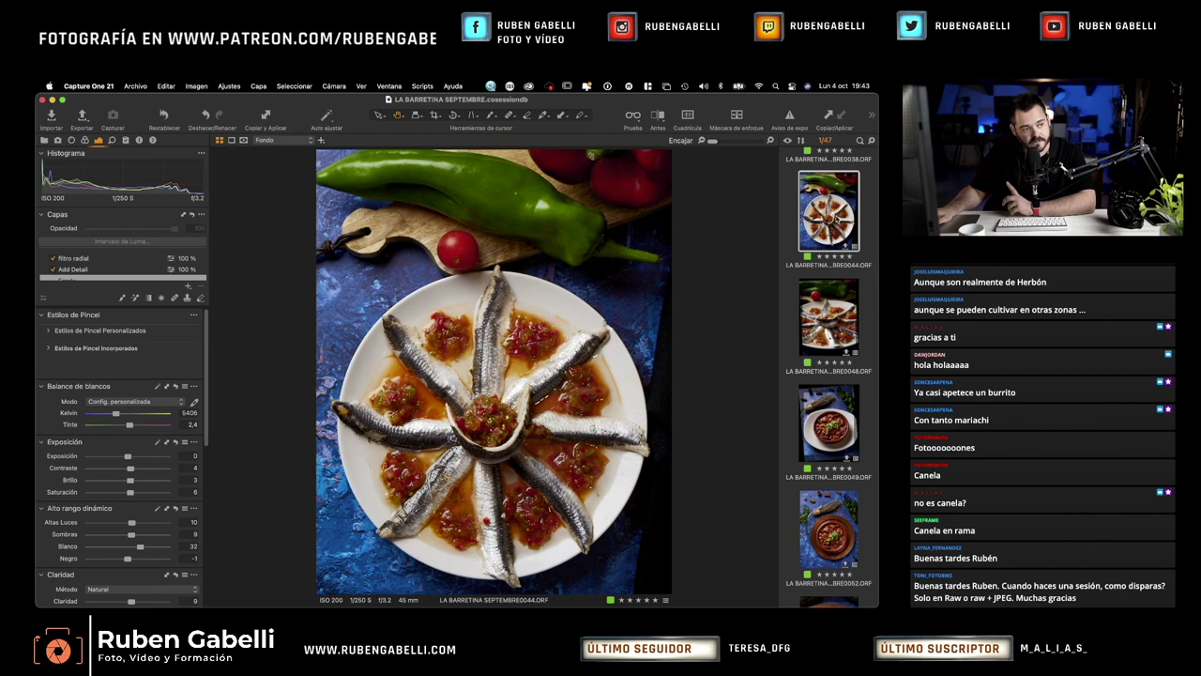
scroll(834, 282, up, 5)
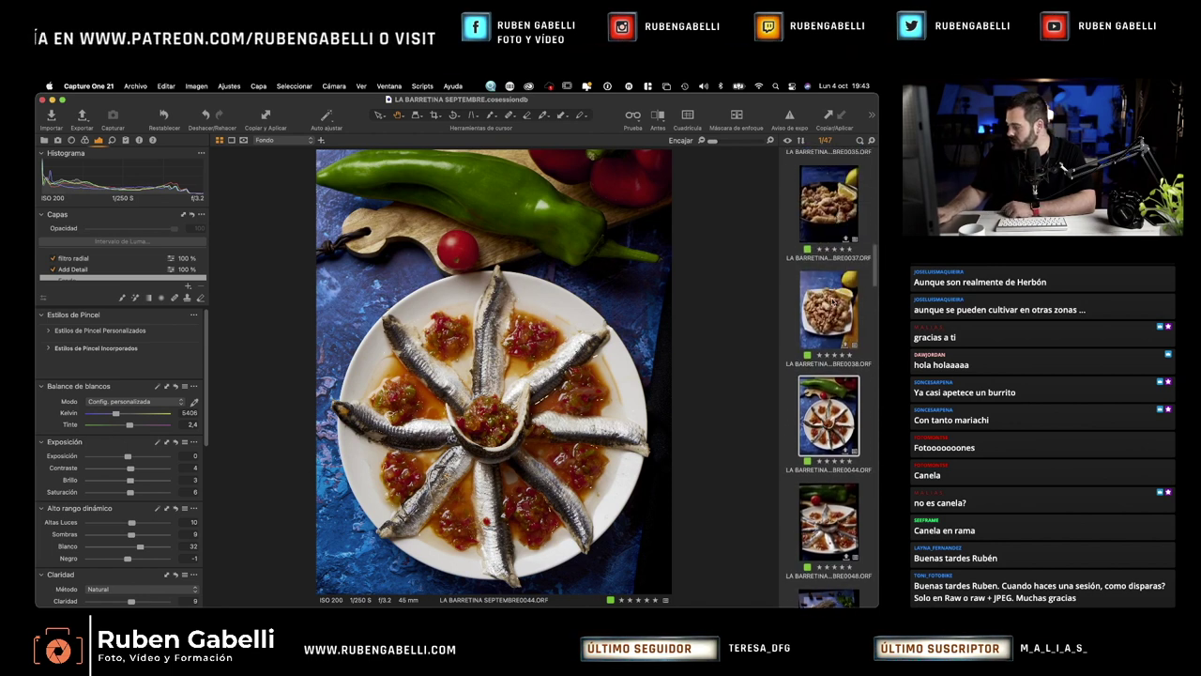
click(834, 223)
Compare the shrimp photos 0021 and 0026 individually and side by side, with the editing tools hidden for a larger view
scroll(832, 235, up, 6)
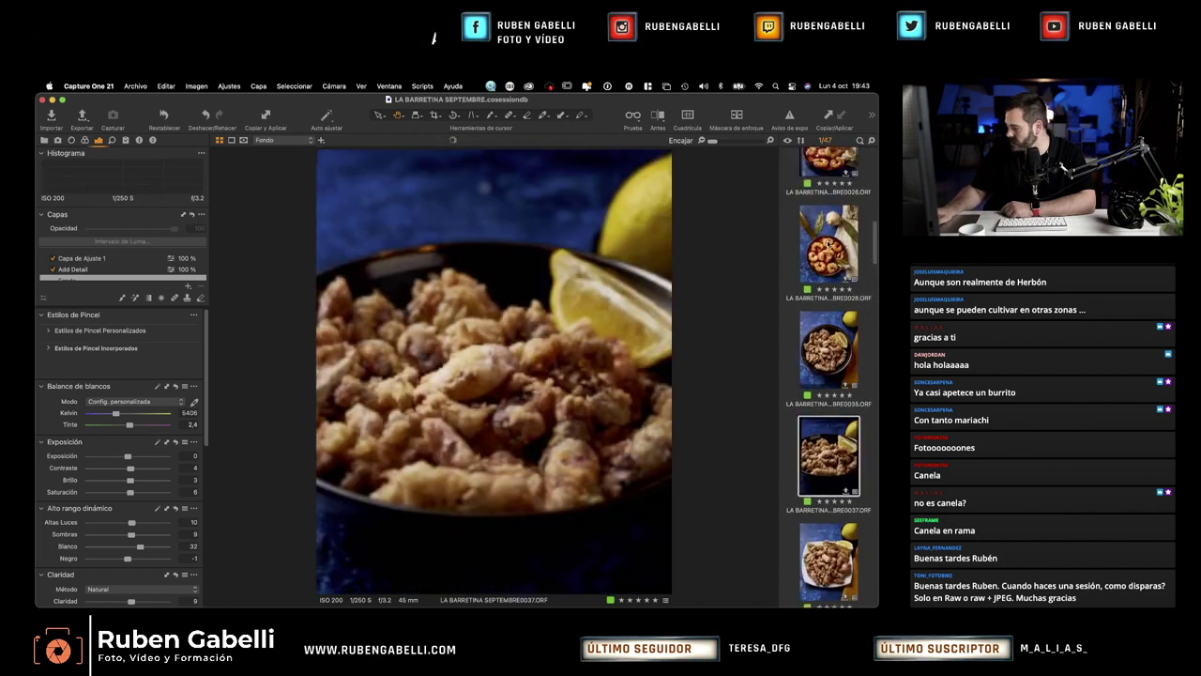
scroll(826, 246, up, 5)
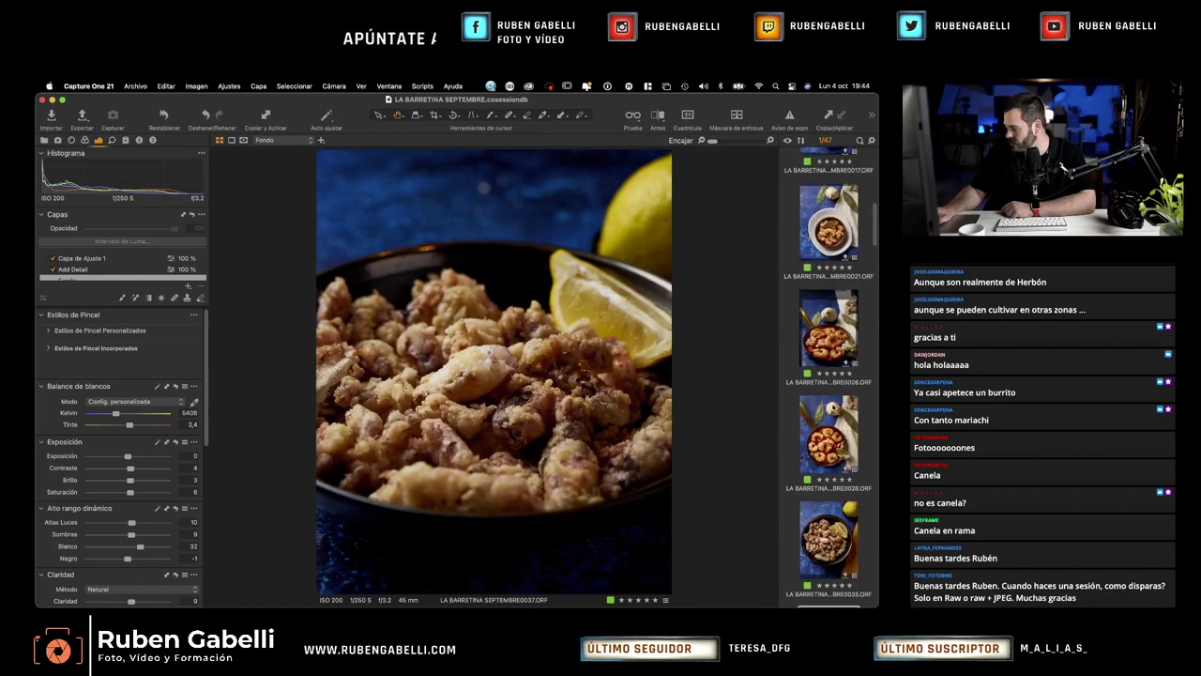
click(836, 228)
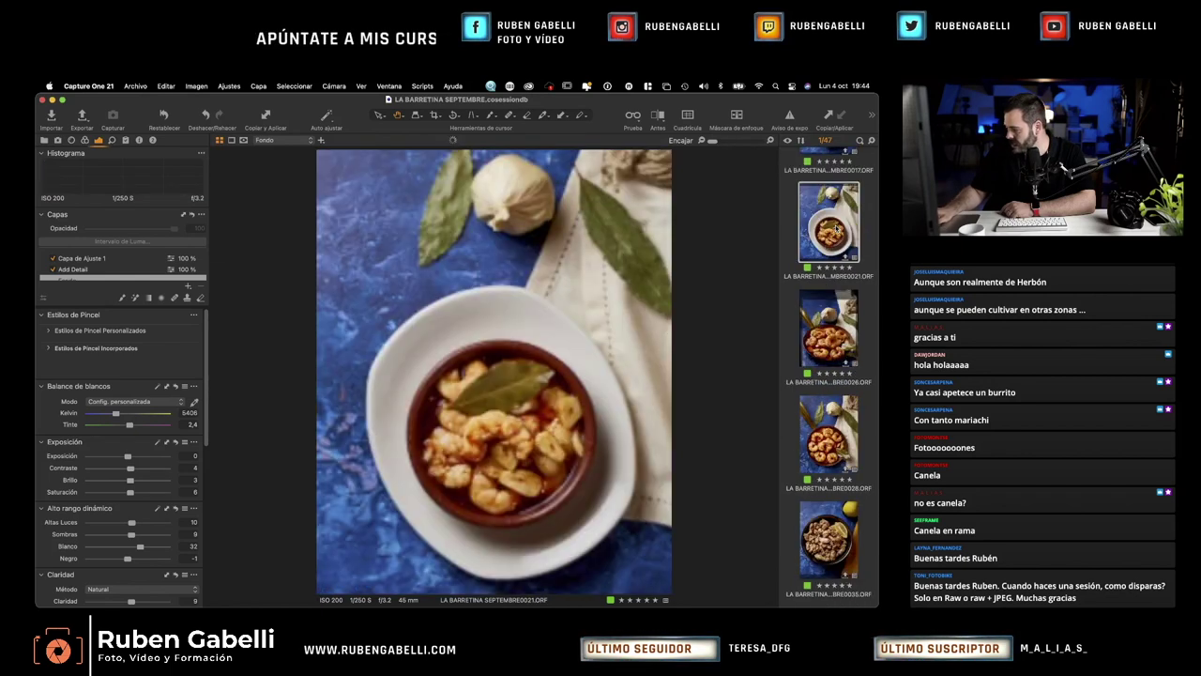
click(829, 344)
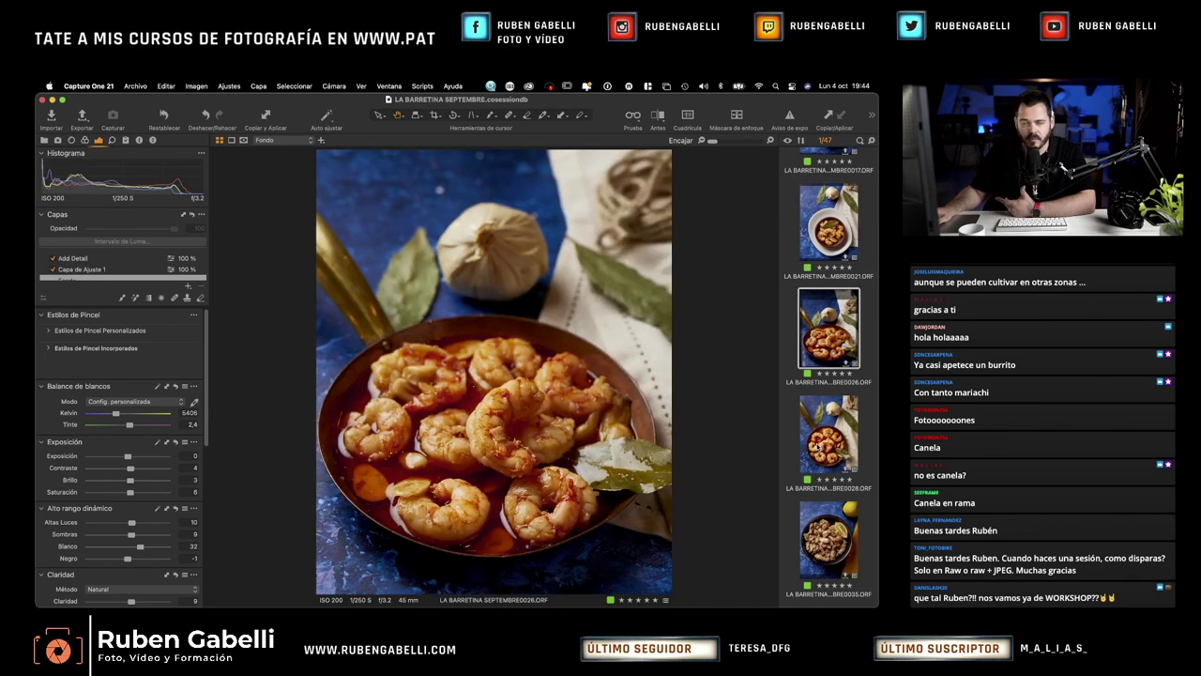
click(829, 221)
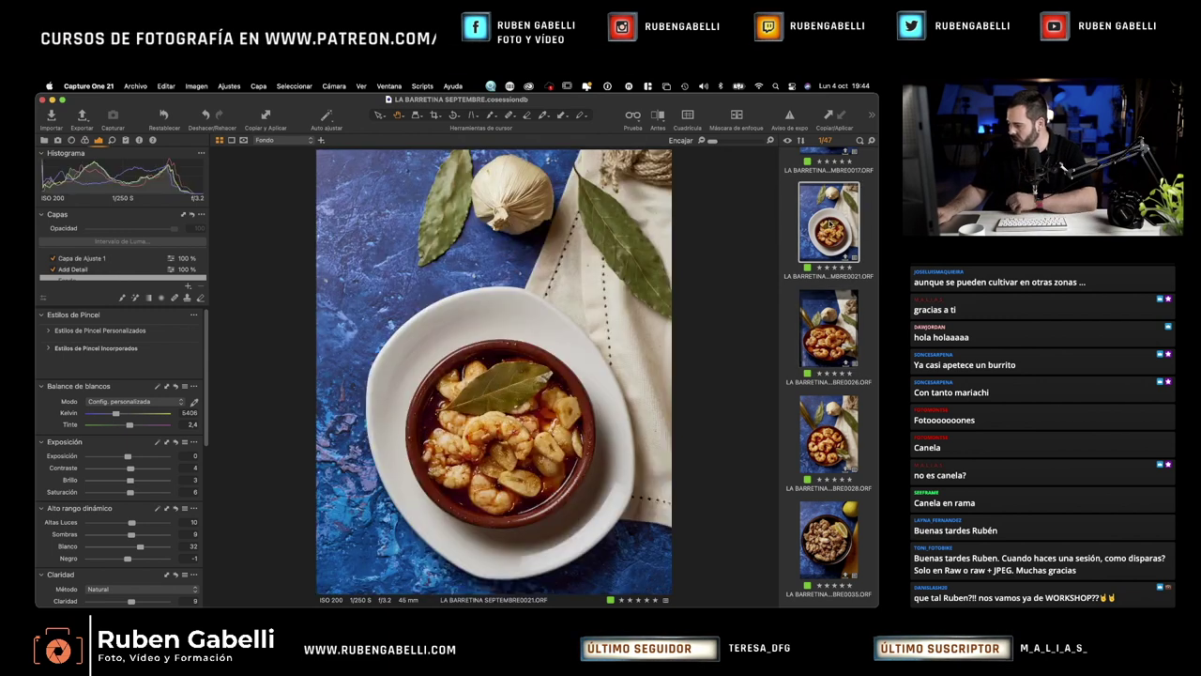
super+click(829, 352)
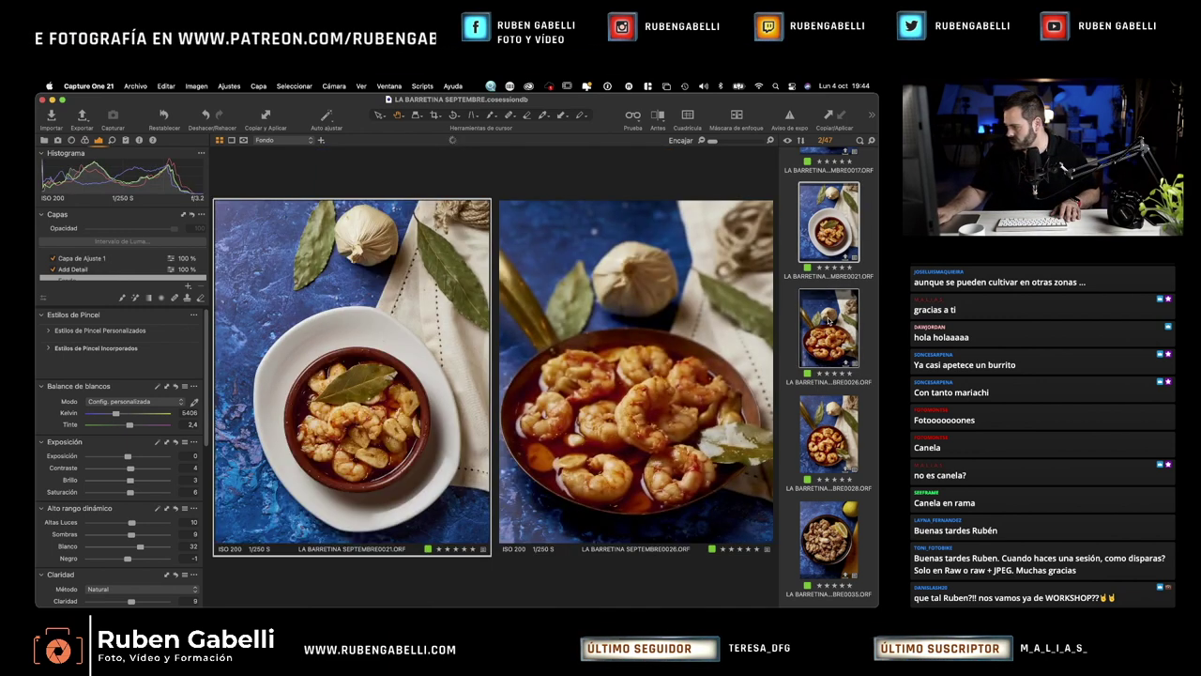
key(alt+super+t)
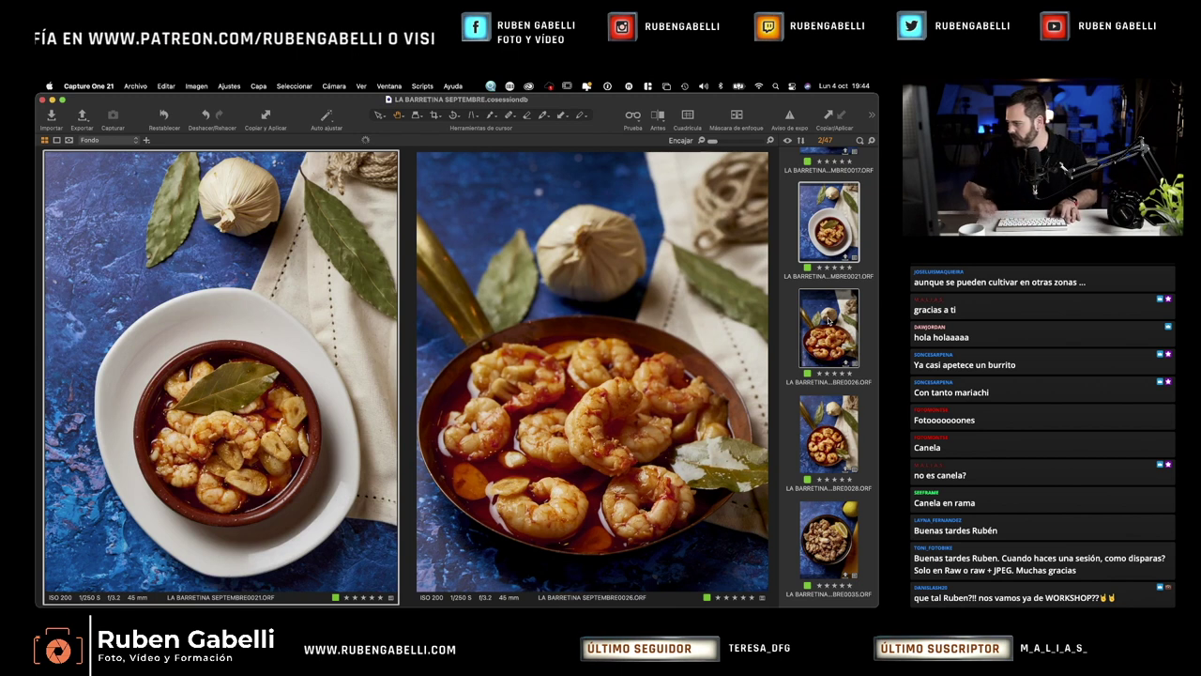
scroll(829, 321, down, 1)
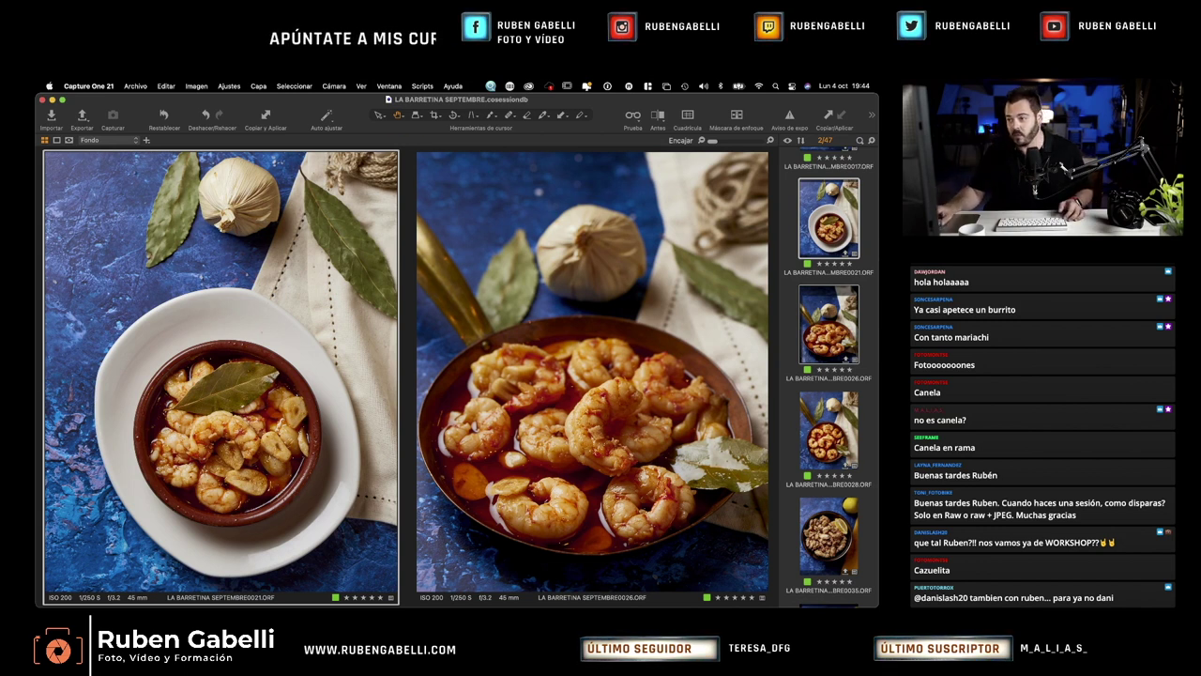
Switch to Safari, show the Formación options, and examine the Barcelona food photography workshop page down to its agenda and sponsor offers
key(super+Tab)
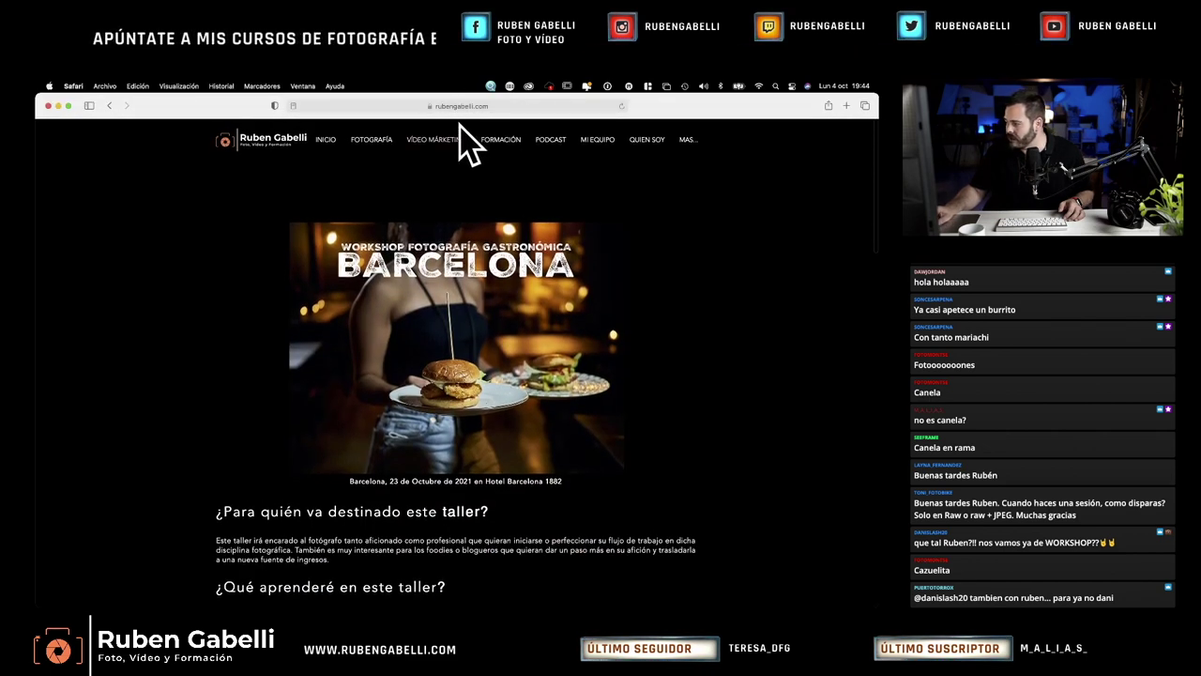
mouse_move(515, 142)
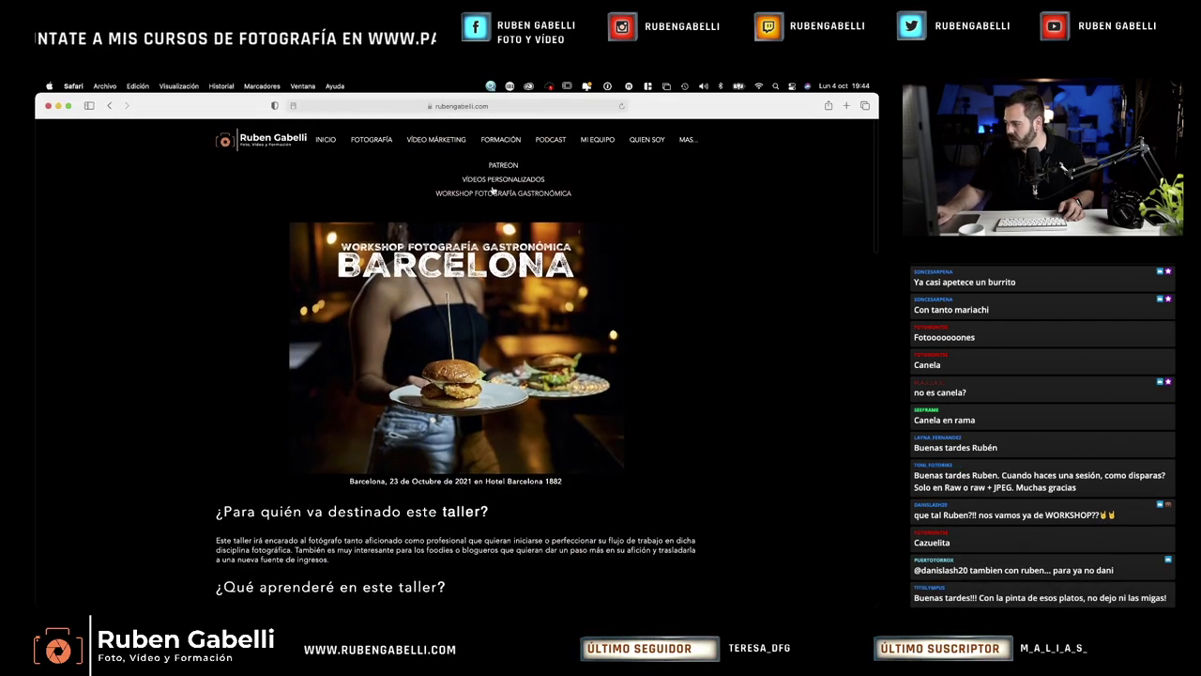
scroll(410, 430, down, 2)
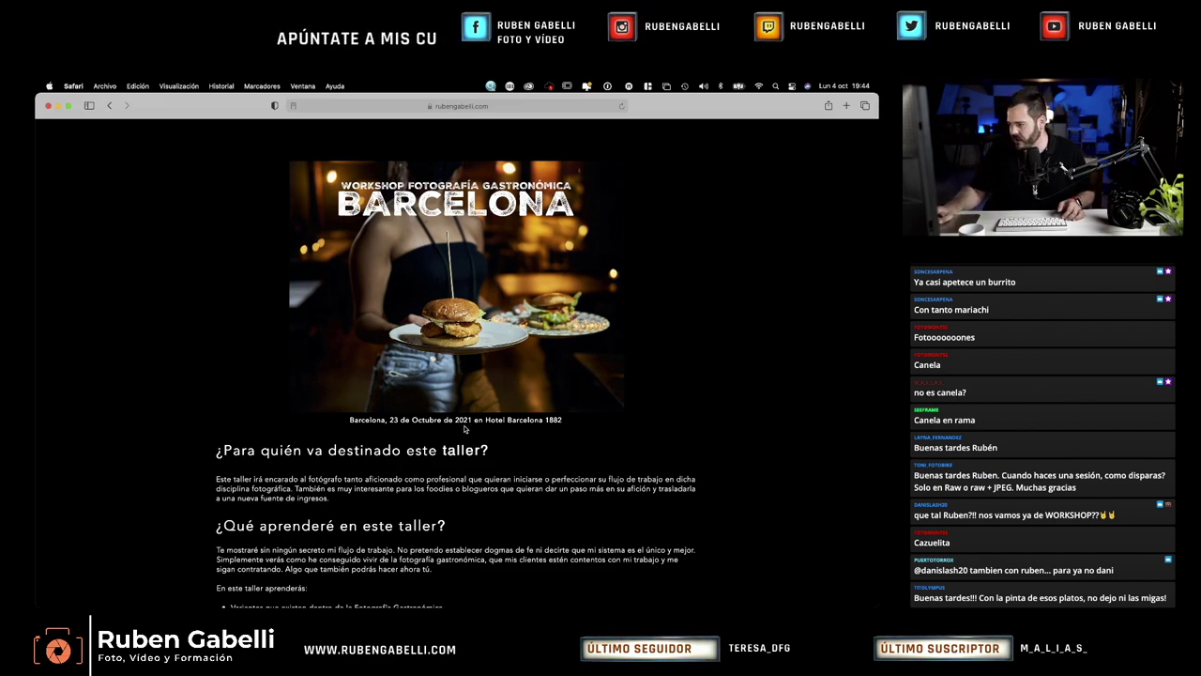
scroll(461, 432, down, 5)
scroll(462, 424, down, 10)
scroll(324, 341, up, 5)
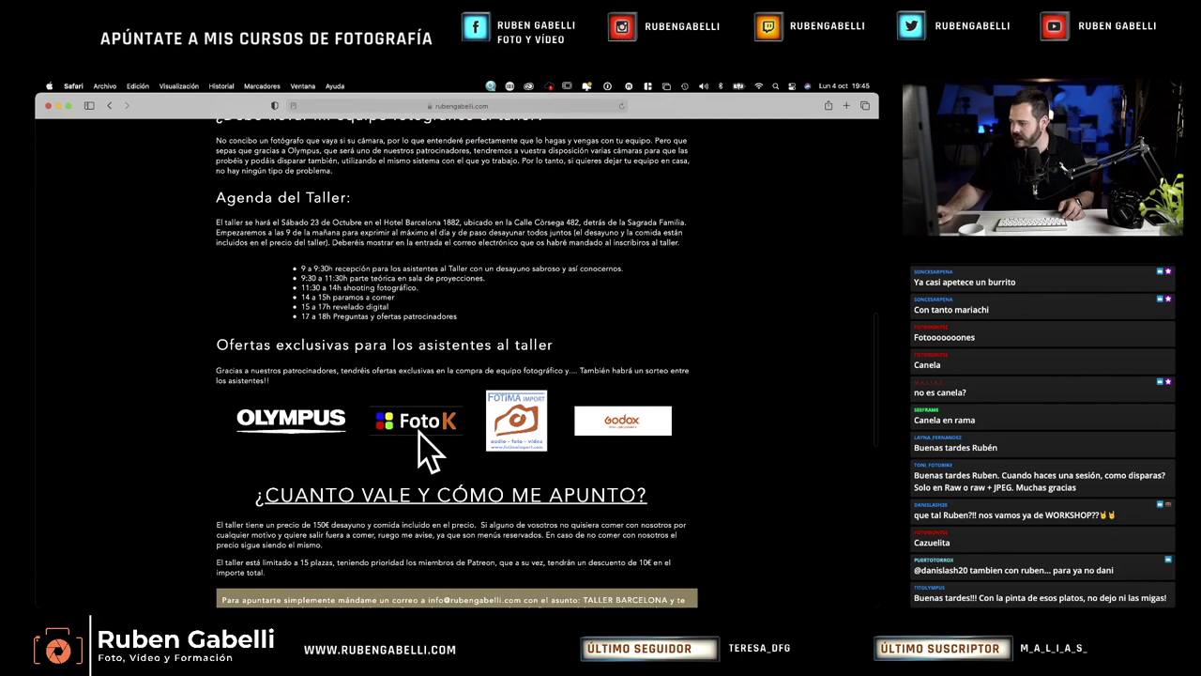
scroll(419, 399, down, 1)
Revisit the workshop page from its start and examine the price and sign-up section, the sponsor offers and the day's agenda
scroll(418, 399, up, 15)
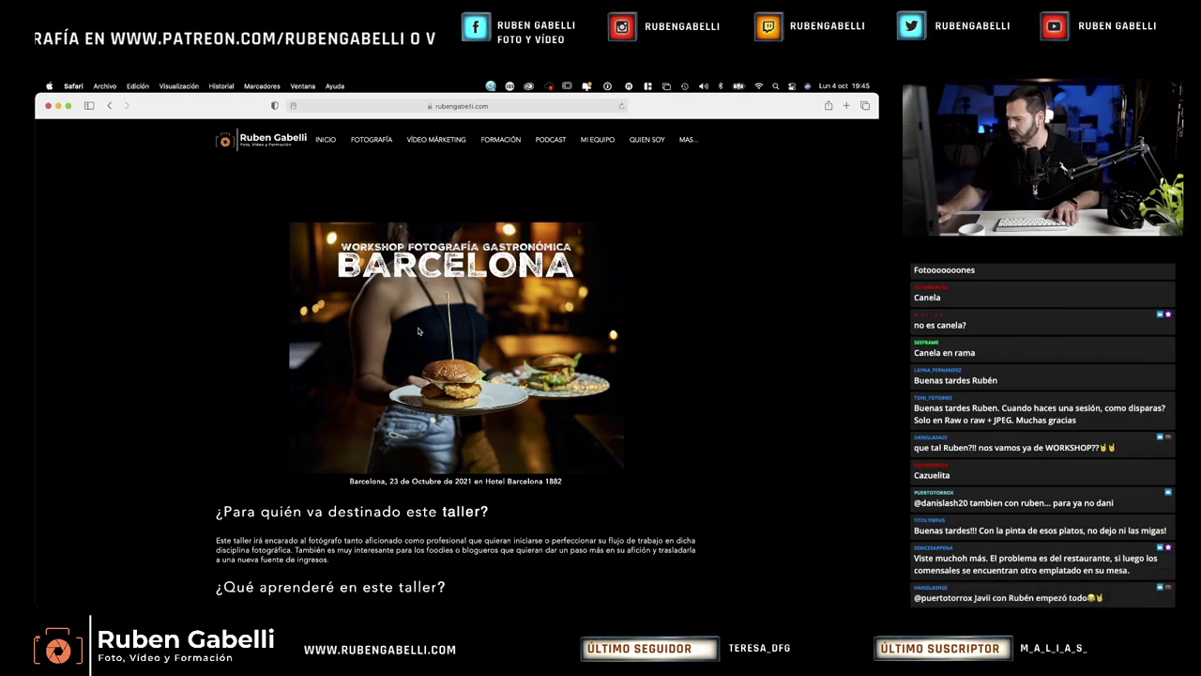
scroll(418, 331, down, 15)
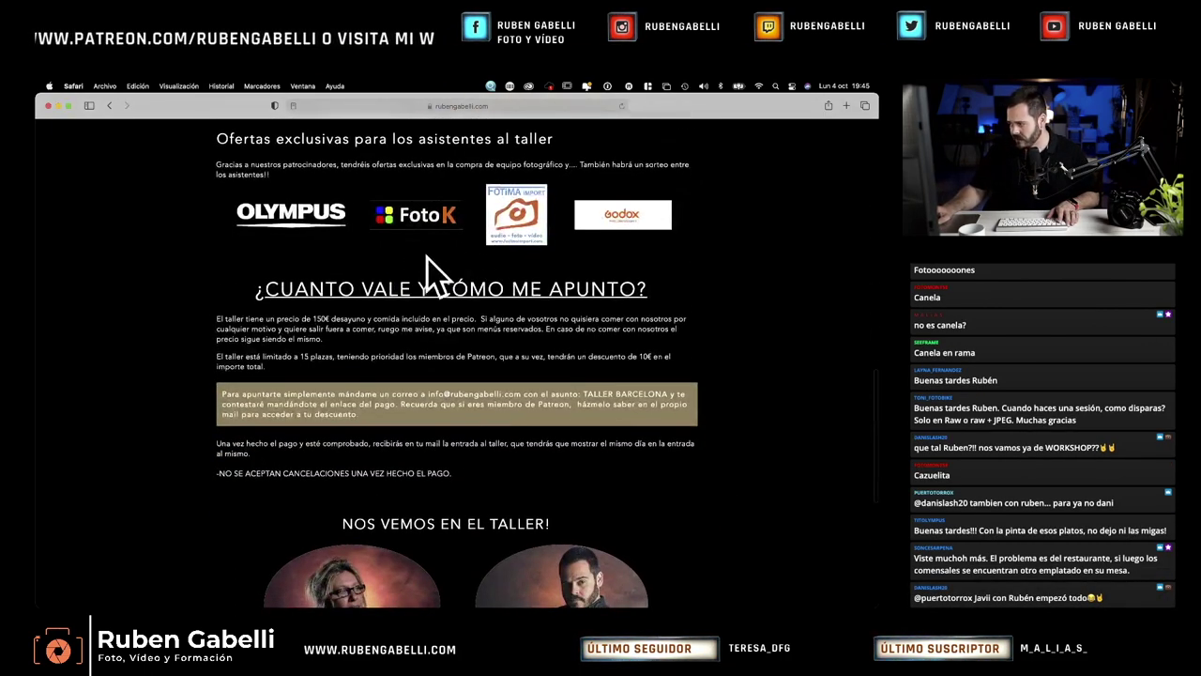
scroll(419, 263, up, 3)
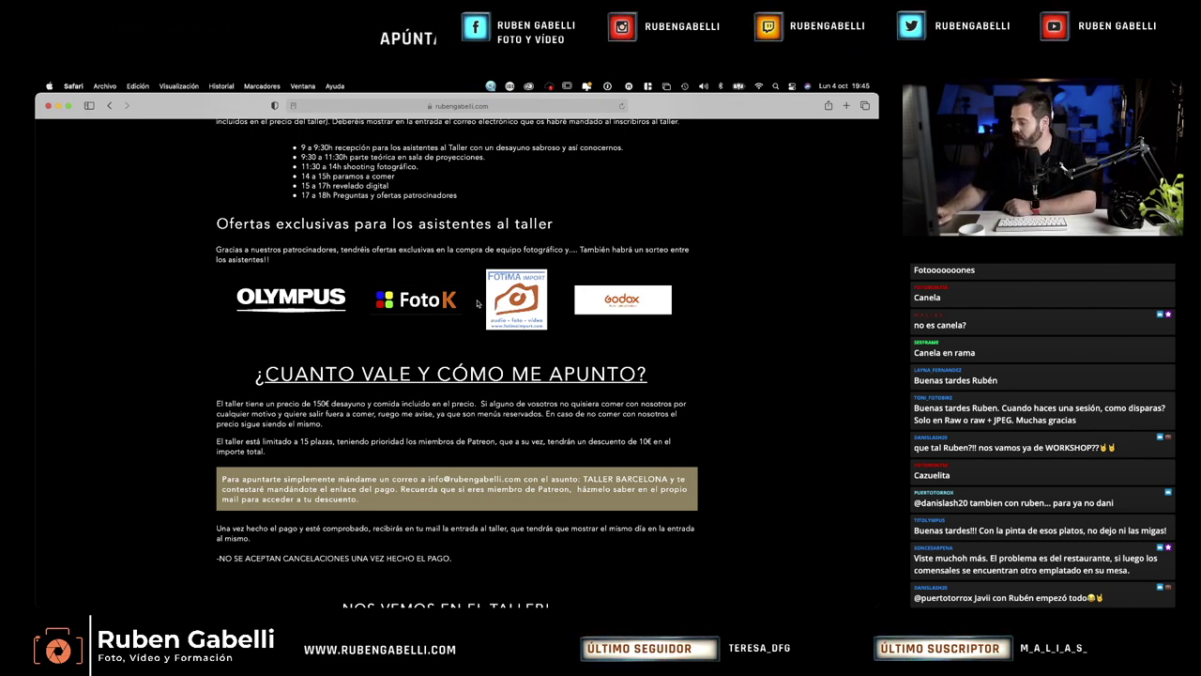
scroll(477, 302, up, 5)
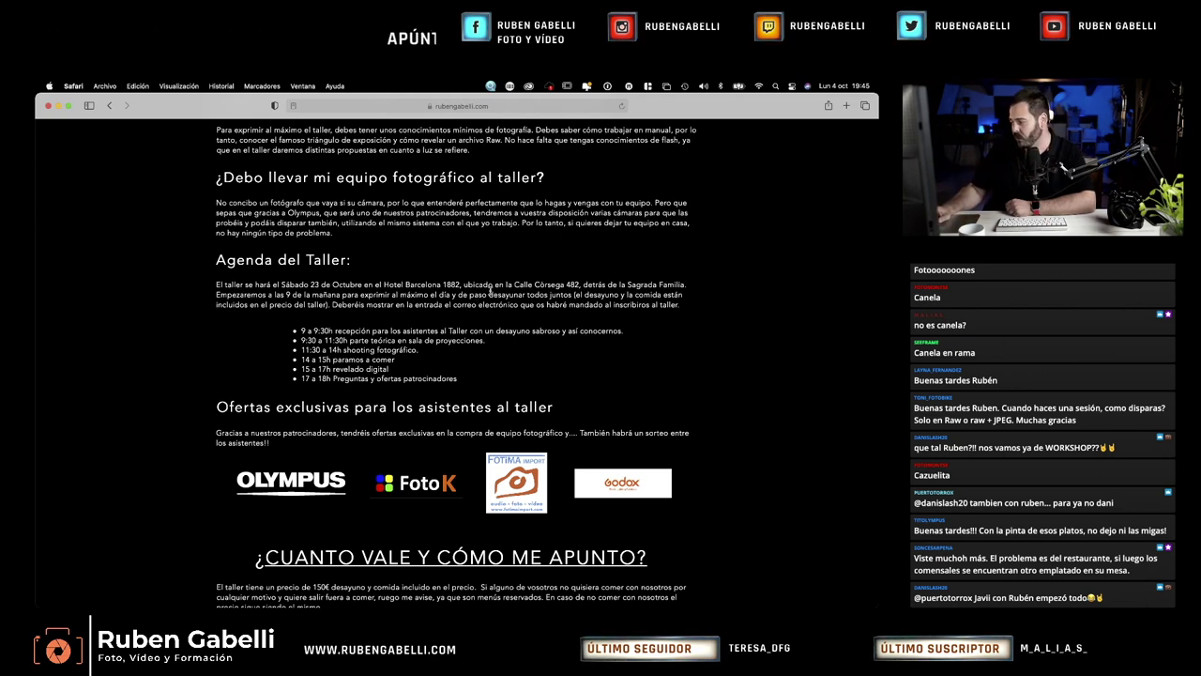
scroll(489, 290, down, 4)
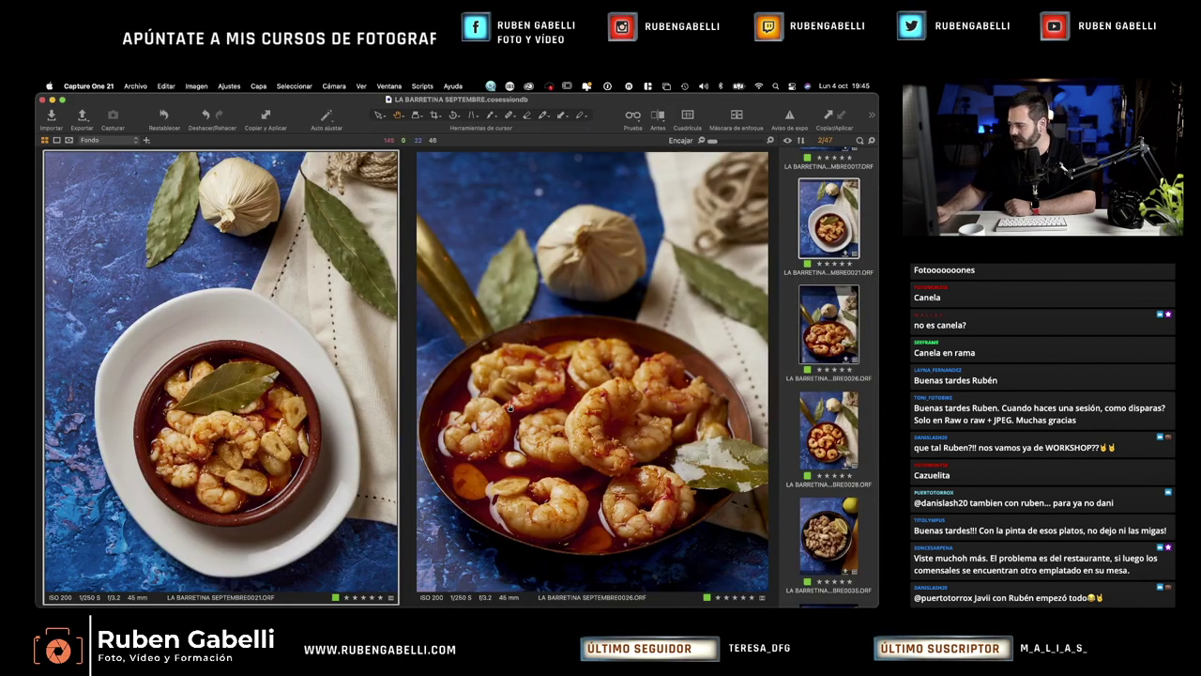
Return to Capture One and browse the session's earlier thumbnails around the red meat photos 0008 and 0010
scroll(845, 309, up, 6)
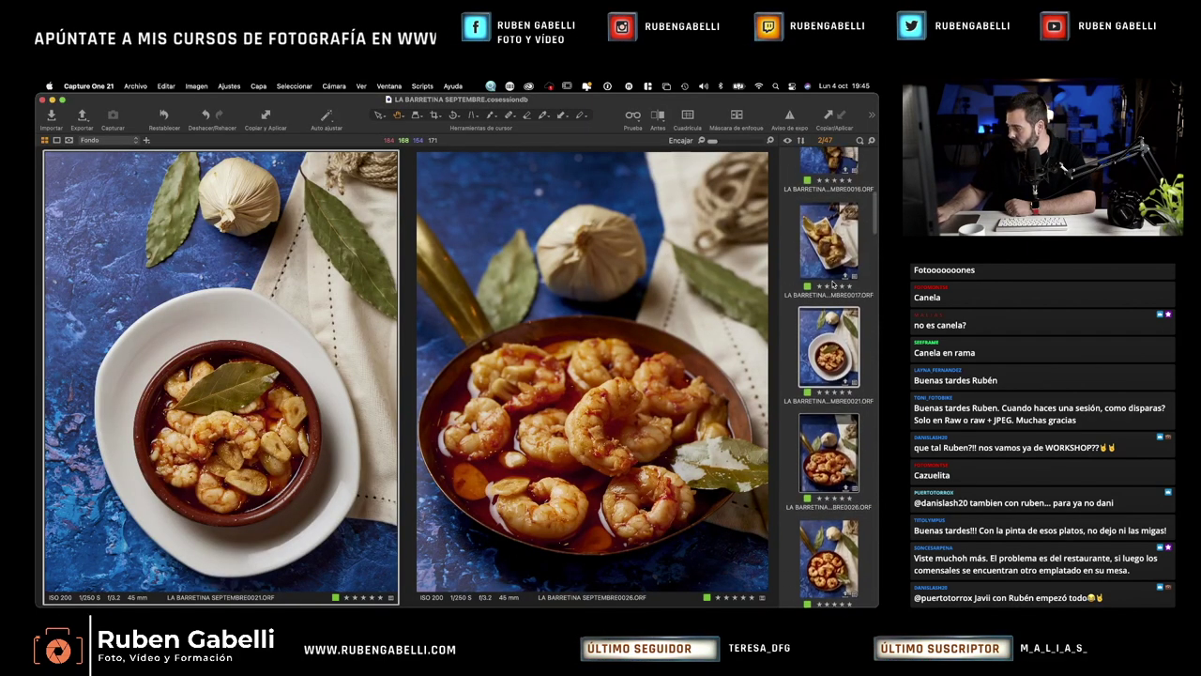
scroll(832, 283, down, 1)
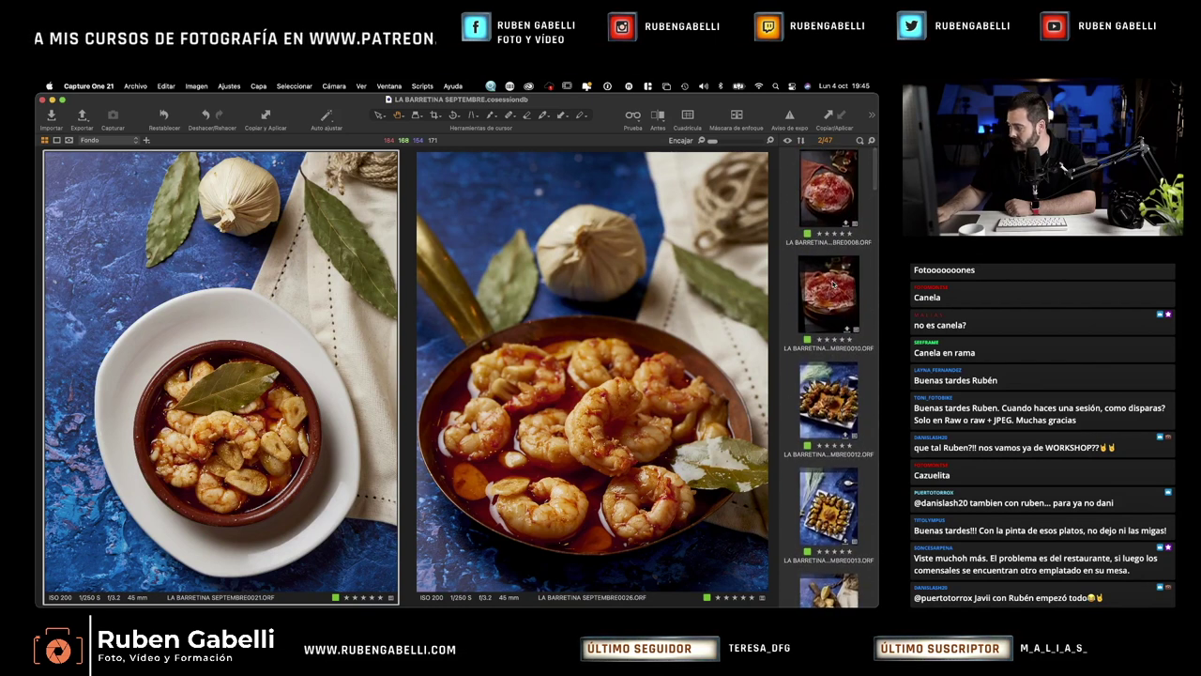